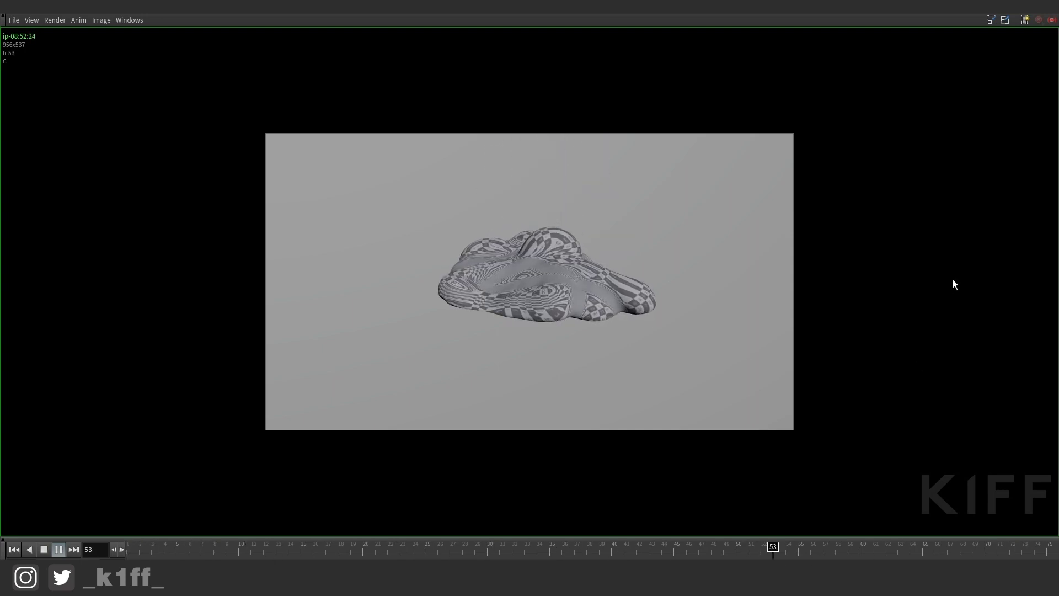
Step: Close the flipbook preview and enter the flip_uv_setup geometry network
left_click(1051, 19)
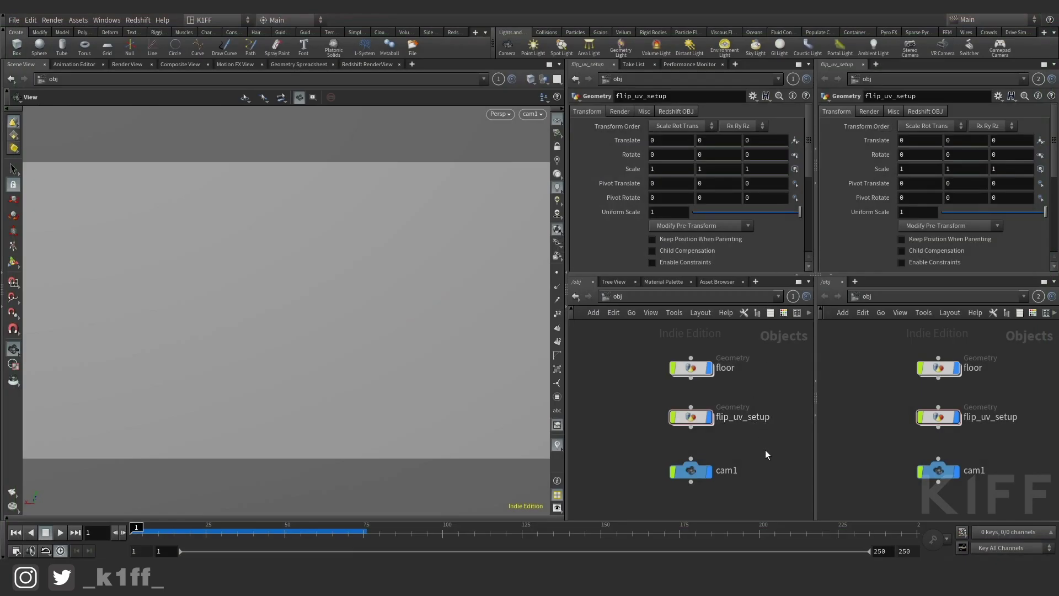
double_click(697, 415)
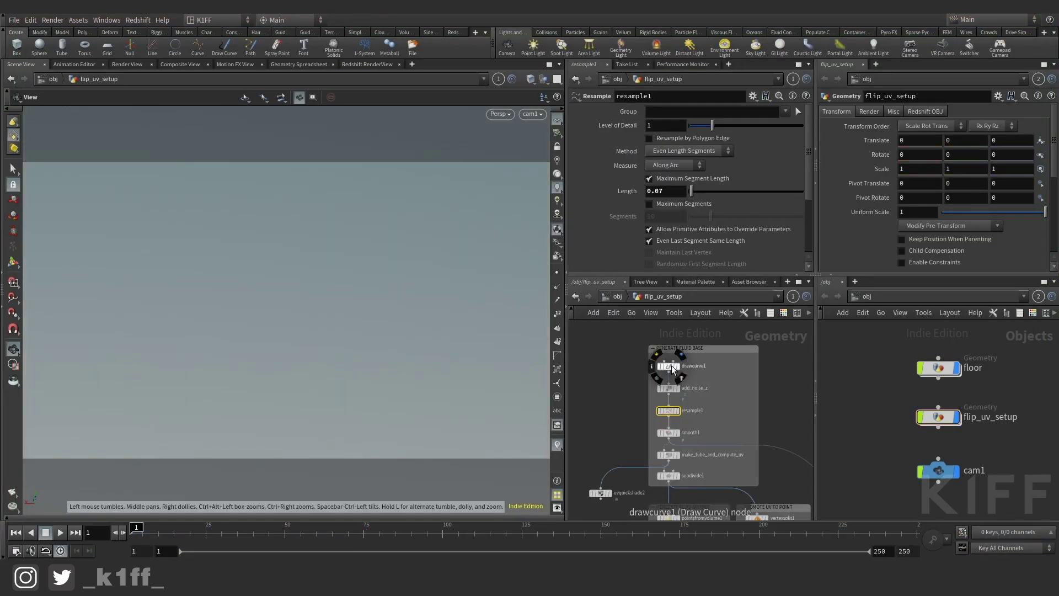
Step: Display the drawcurve1 node of the fluid base and inspect the drawn curve outside the camera view
scroll(671, 365, "up", 3)
middle_click_drag(717, 407, 710, 387)
left_click(655, 357)
left_click(638, 369)
scroll(343, 297, "down", 2)
scroll(344, 297, "down", 10)
mouse_move(364, 234)
left_mouse_down()
mouse_move(409, 317)
mouse_move(470, 331)
mouse_move(402, 315)
mouse_move(383, 168)
left_mouse_up()
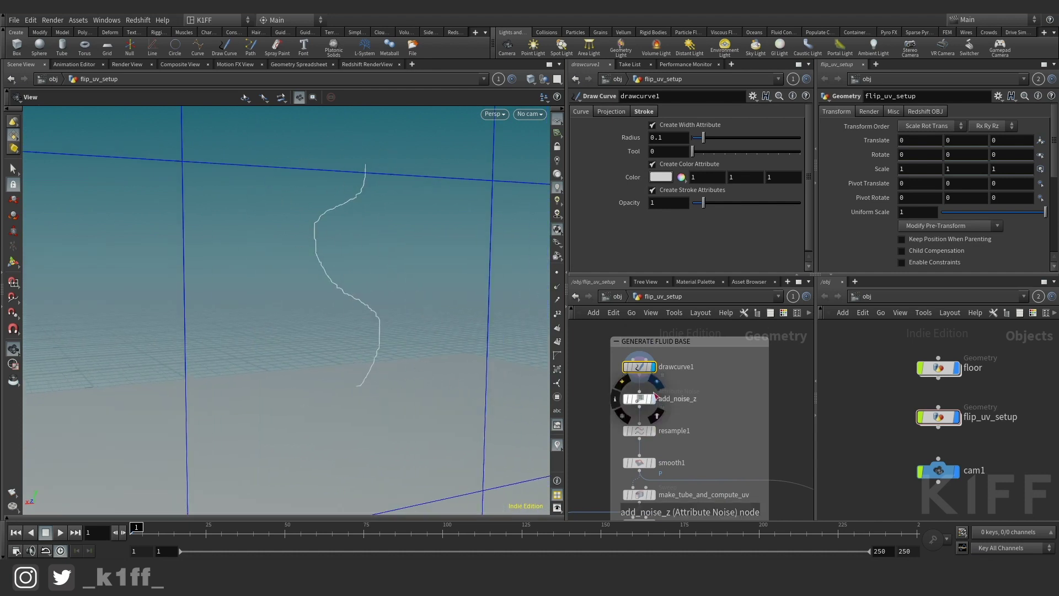
Step: Display the add_noise_z node and inspect its noise settings and the distorted curve
left_click(652, 399)
left_click(639, 398)
left_click_drag(284, 321, 294, 299)
left_click_drag(404, 340, 300, 324)
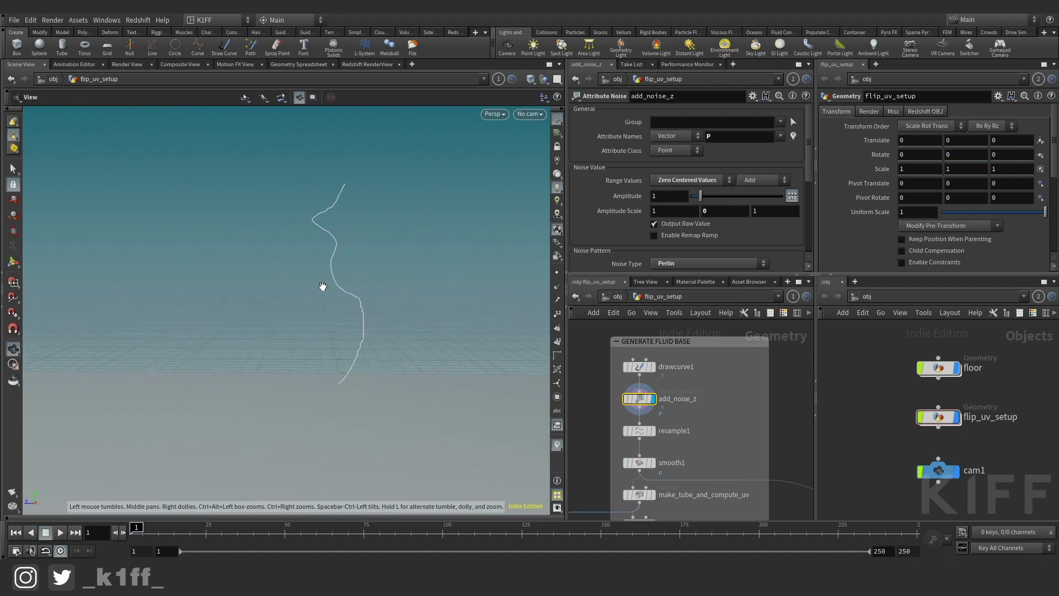
Step: Display the resample1 result, then the smooth1 node, and inspect the smoothed curve and its settings
left_click(653, 430)
left_click_drag(468, 372, 404, 348)
left_click(653, 462)
left_click(640, 464)
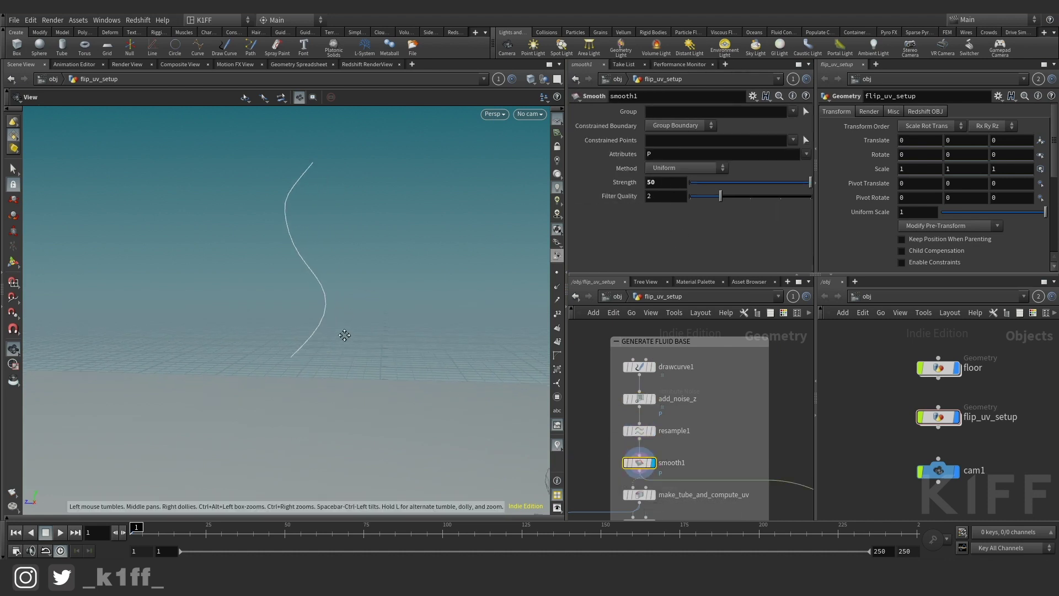
left_click_drag(343, 333, 295, 305)
Step: Set the make_tube_and_compute_uv sweep's surface shape to Second Input Cross Sections and display the node
middle_click_drag(676, 480, 730, 422)
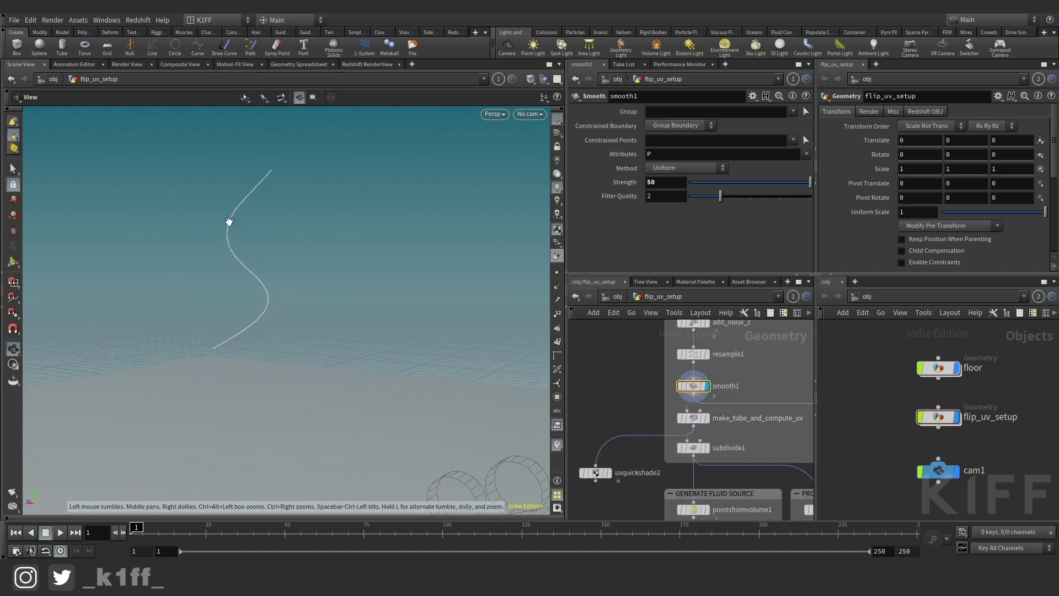
left_click(691, 418)
left_click(687, 168)
left_click(673, 177)
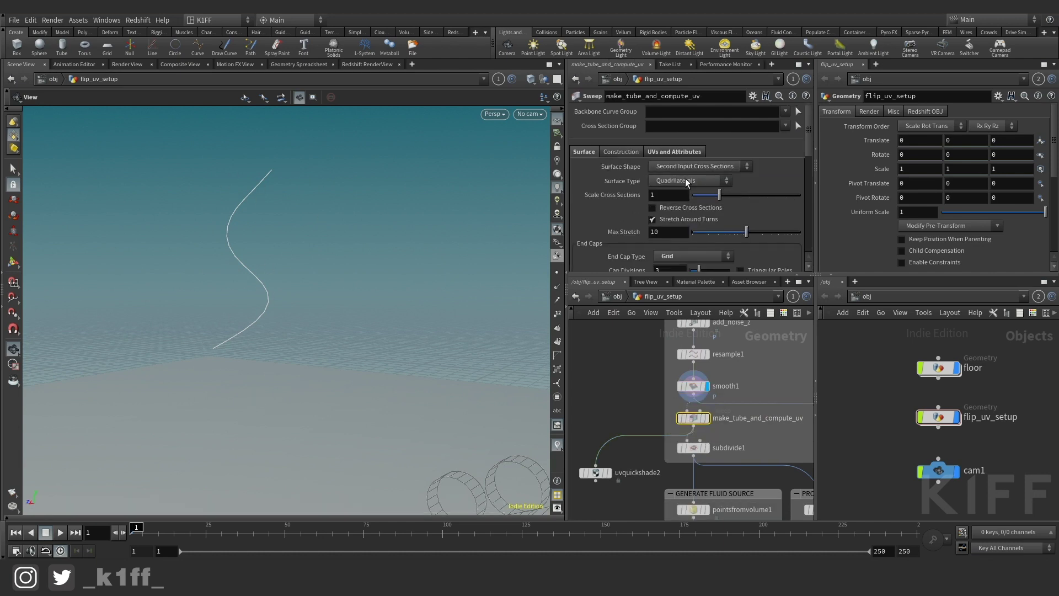
left_click(708, 418)
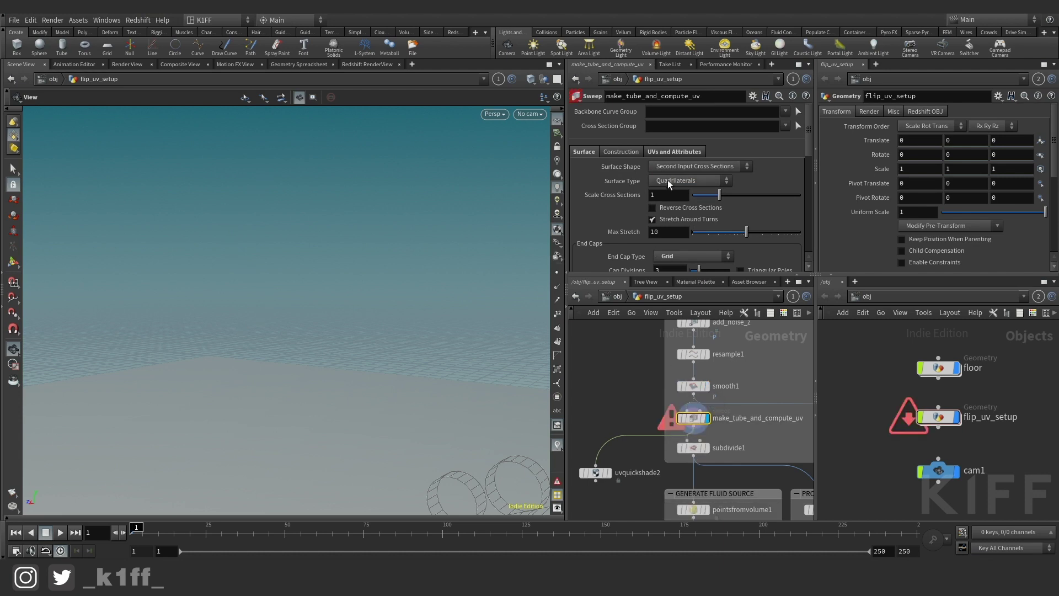
Step: Set the sweep's surface shape to Round Tube and inspect the tube along the curve
left_click(674, 167)
left_click(684, 184)
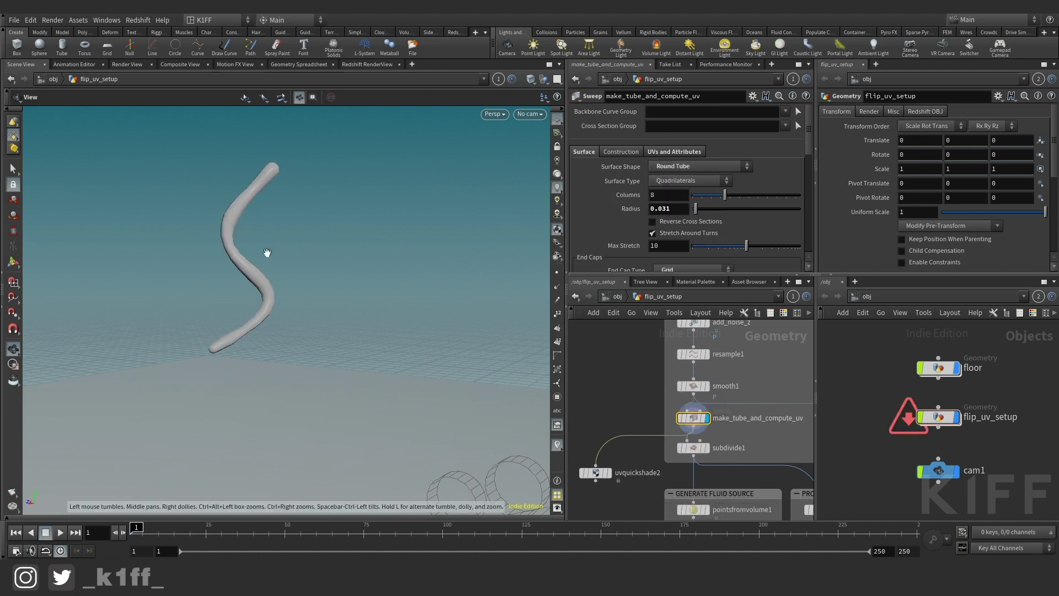
left_click_drag(247, 227, 224, 197)
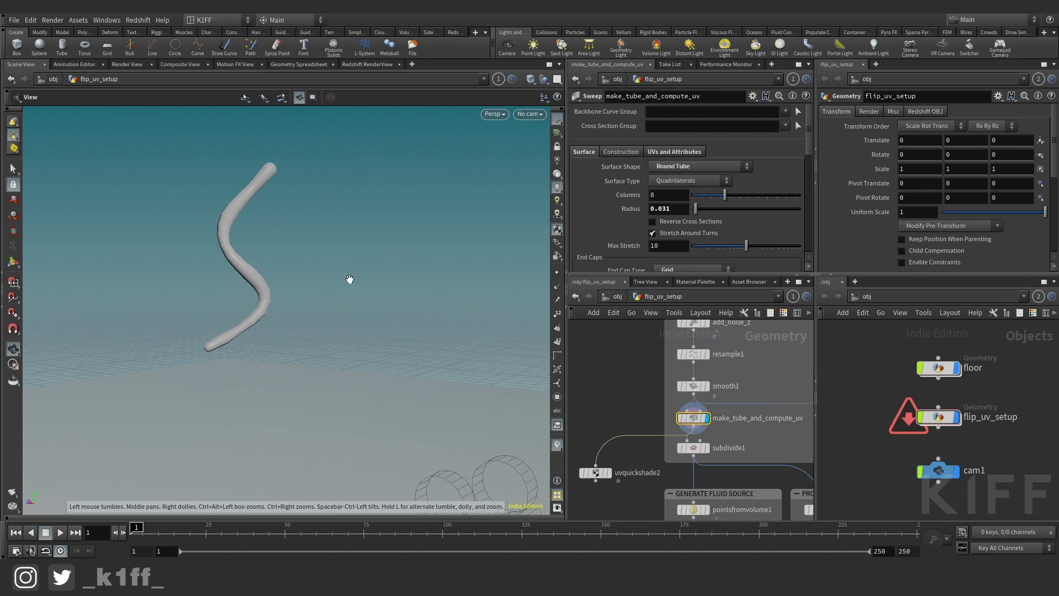
mouse_move(697, 210)
left_mouse_down()
mouse_move(723, 209)
mouse_move(697, 210)
left_mouse_up()
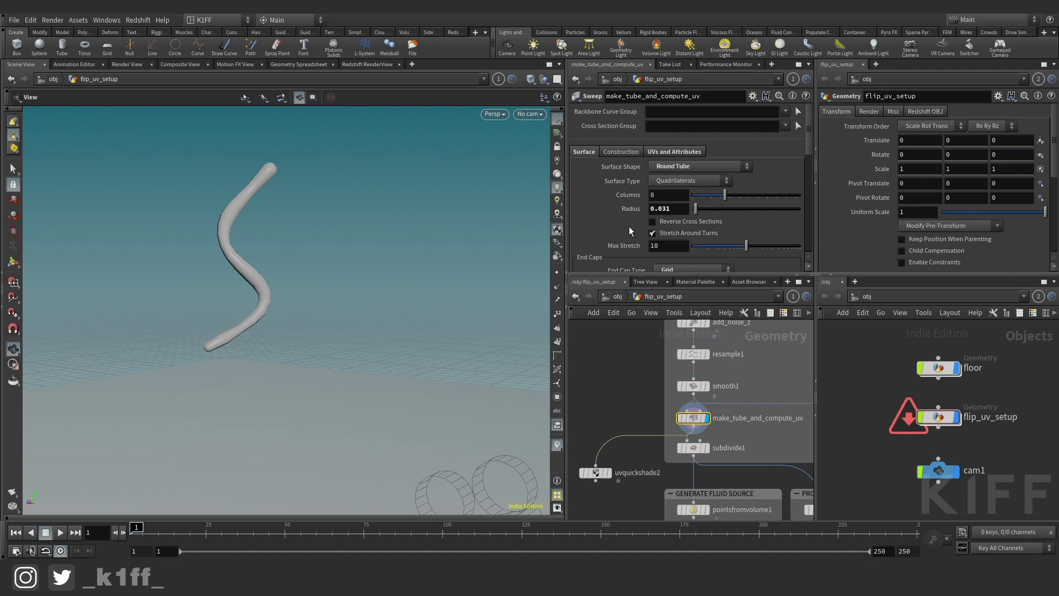
Step: Switch the sweep's end cap type to None to view the open tube ends, and restore it to Grid
scroll(631, 230, "down", 5)
left_click(694, 187)
left_click(682, 189)
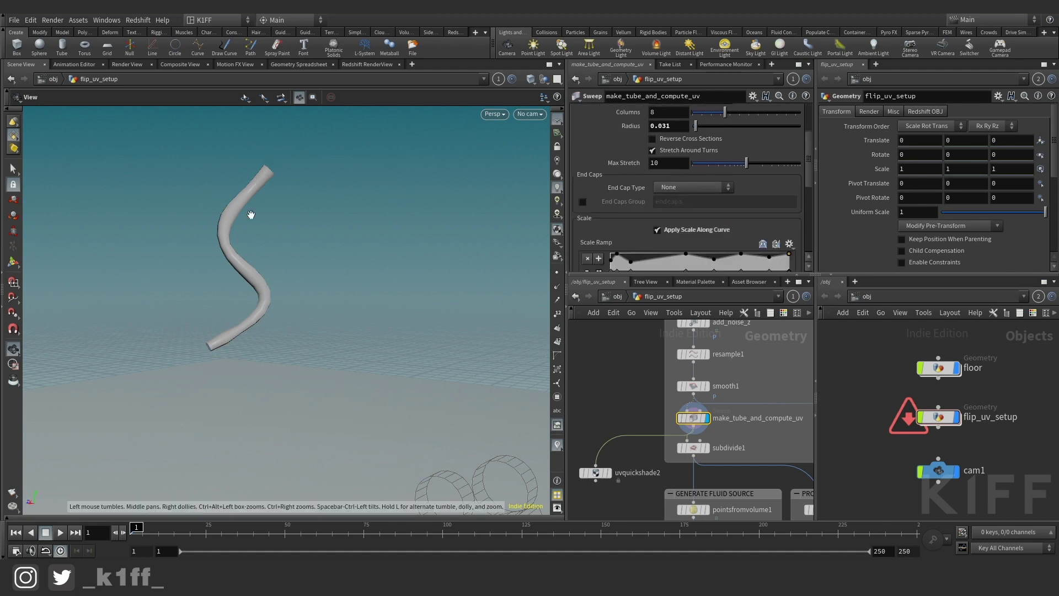
left_click_drag(251, 214, 232, 214)
left_click(694, 187)
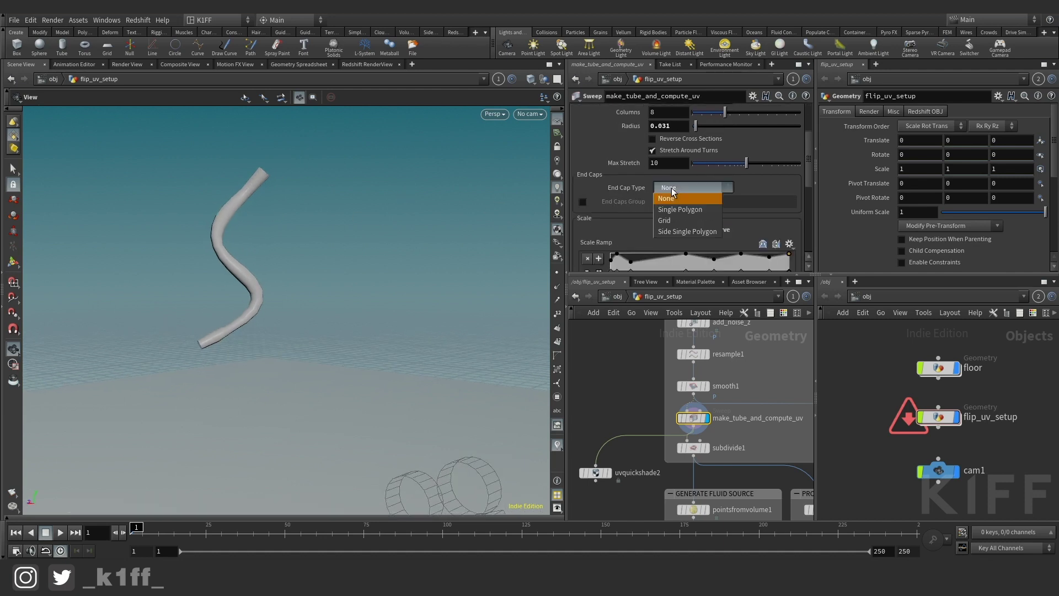
left_click(666, 220)
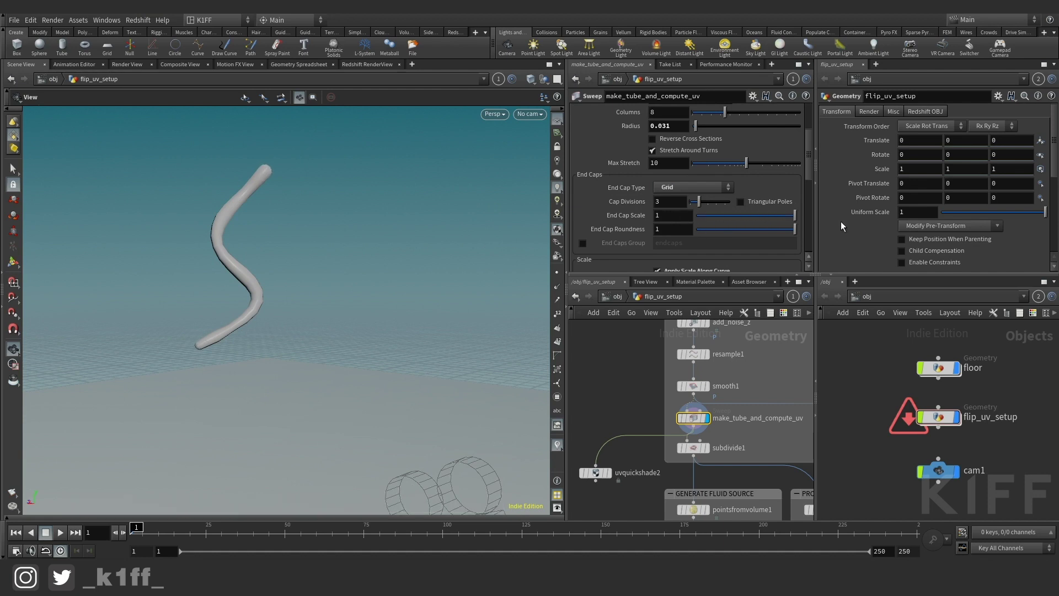
Step: Turn off Apply Scale Along Curve on the sweep to compare the tube thickness, and turn it back on
scroll(666, 221, "down", 5)
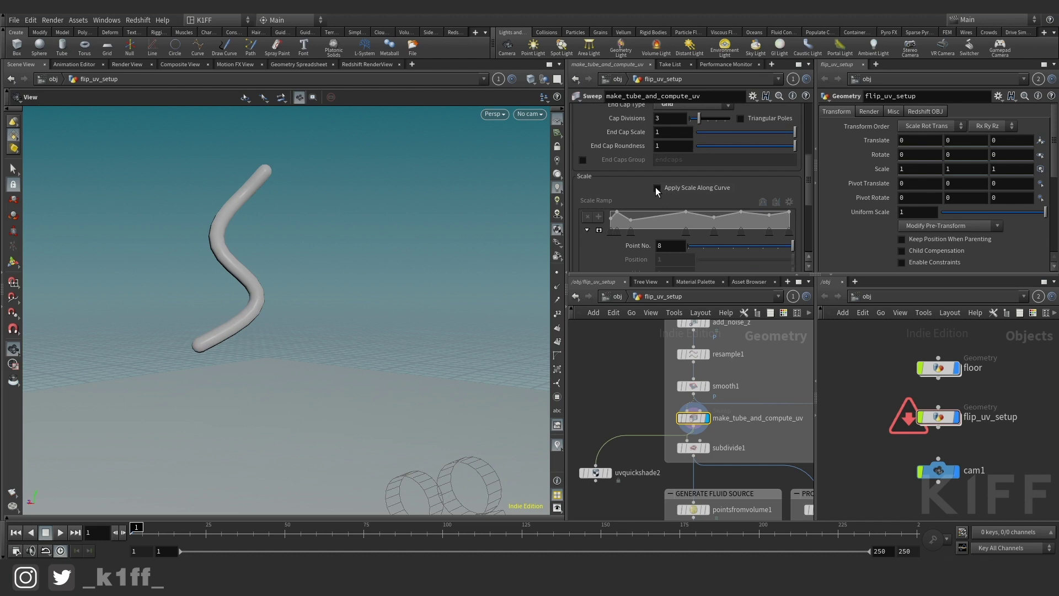
left_click_drag(371, 199, 326, 201)
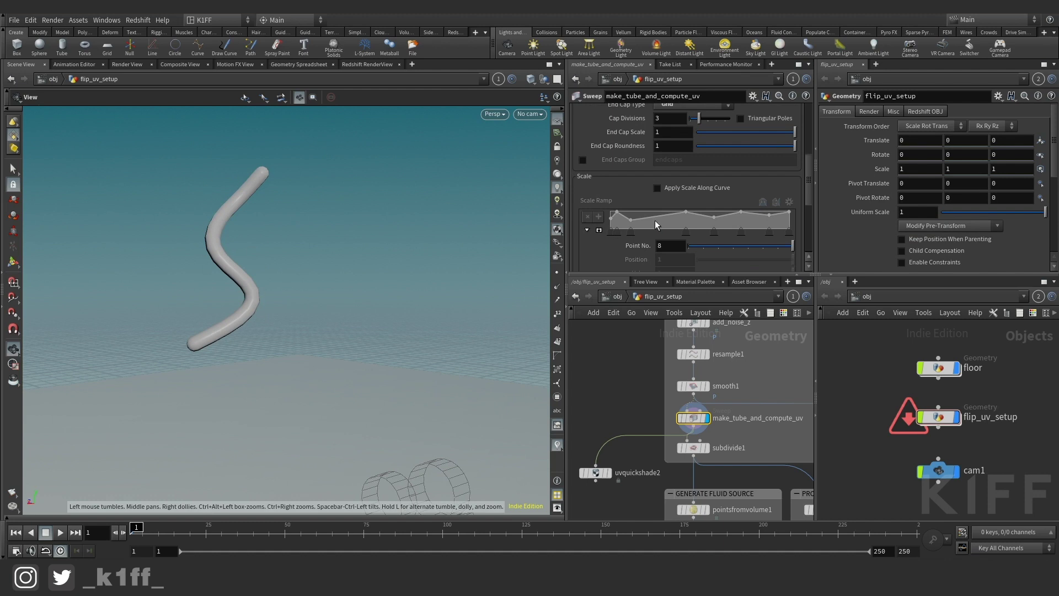
left_click(658, 189)
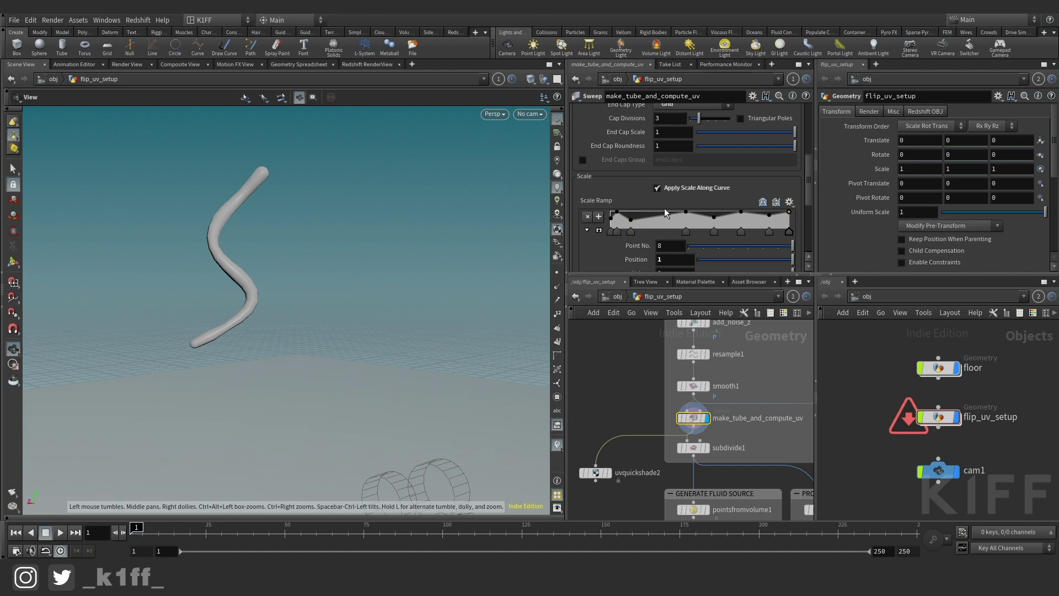
left_click_drag(339, 227, 289, 284)
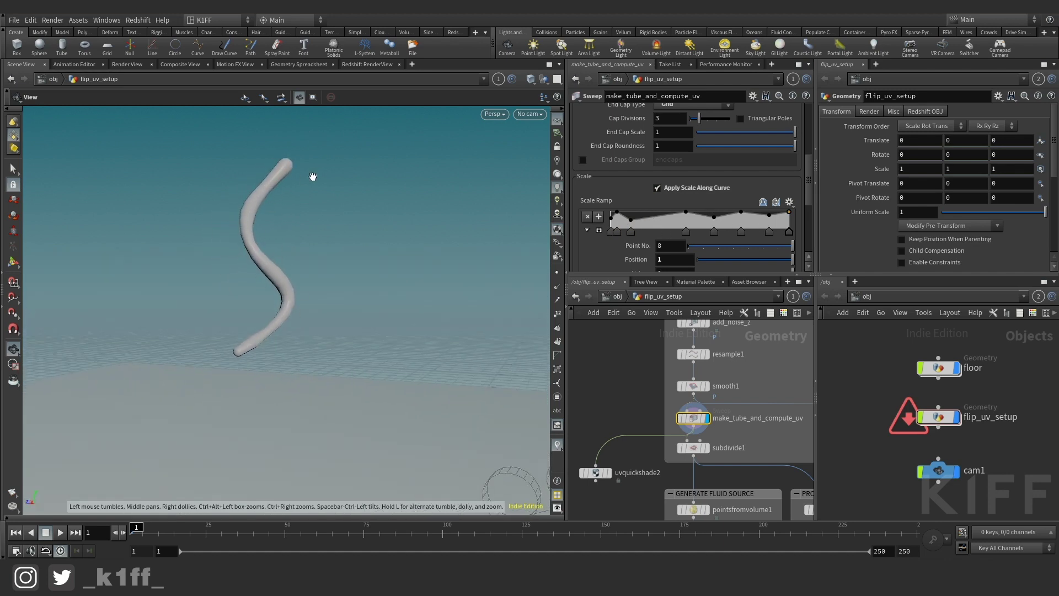
Step: Open the sweep's UV and attribute settings and switch Compute UVs off and on again
scroll(630, 219, "down", 4)
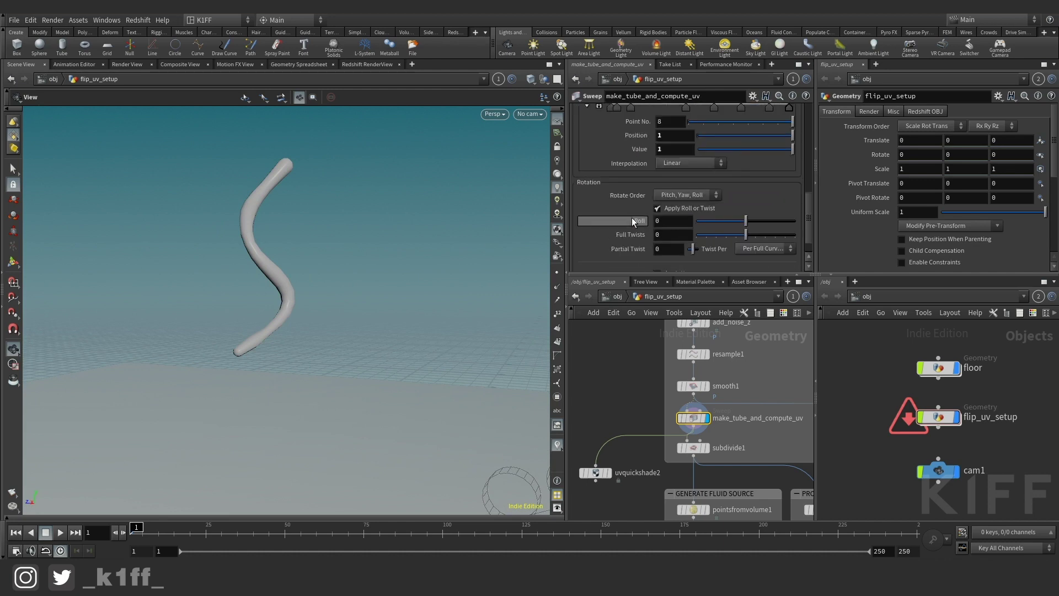
scroll(631, 217, "up", 2)
scroll(631, 217, "up", 4)
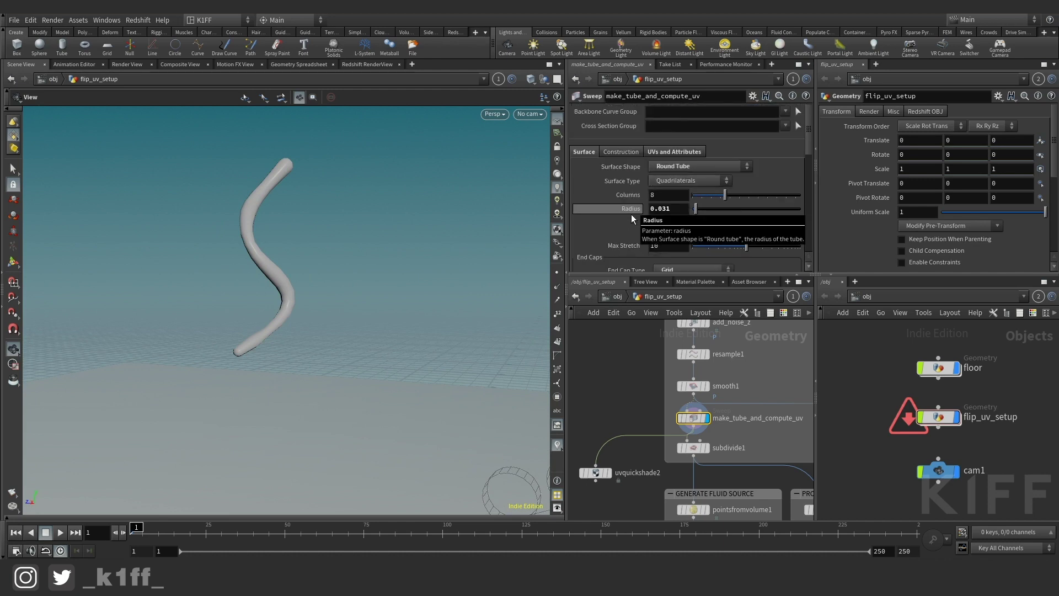
left_click(673, 152)
left_click(657, 175)
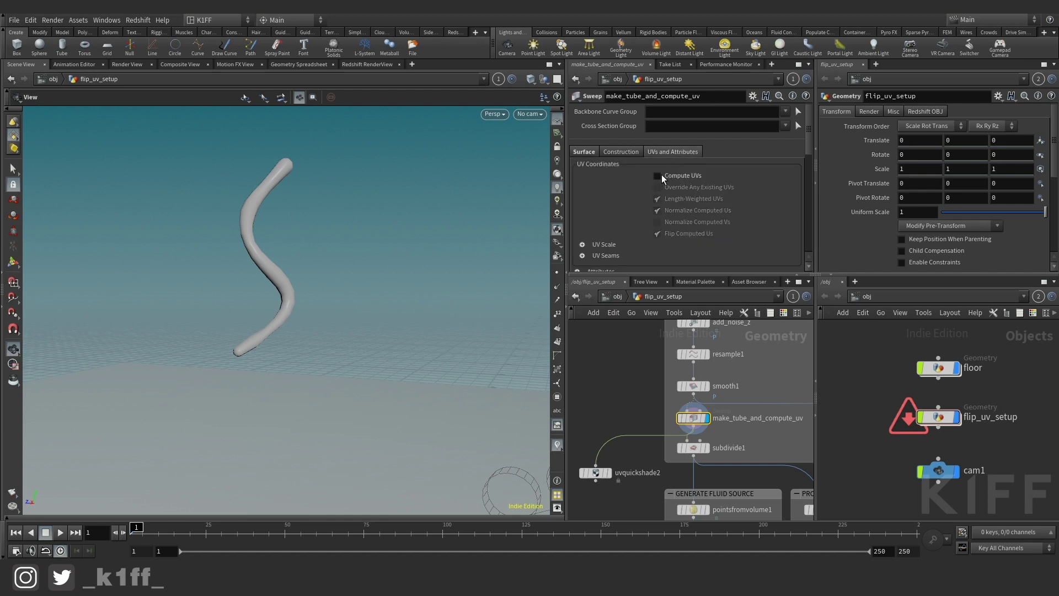
left_click(658, 175)
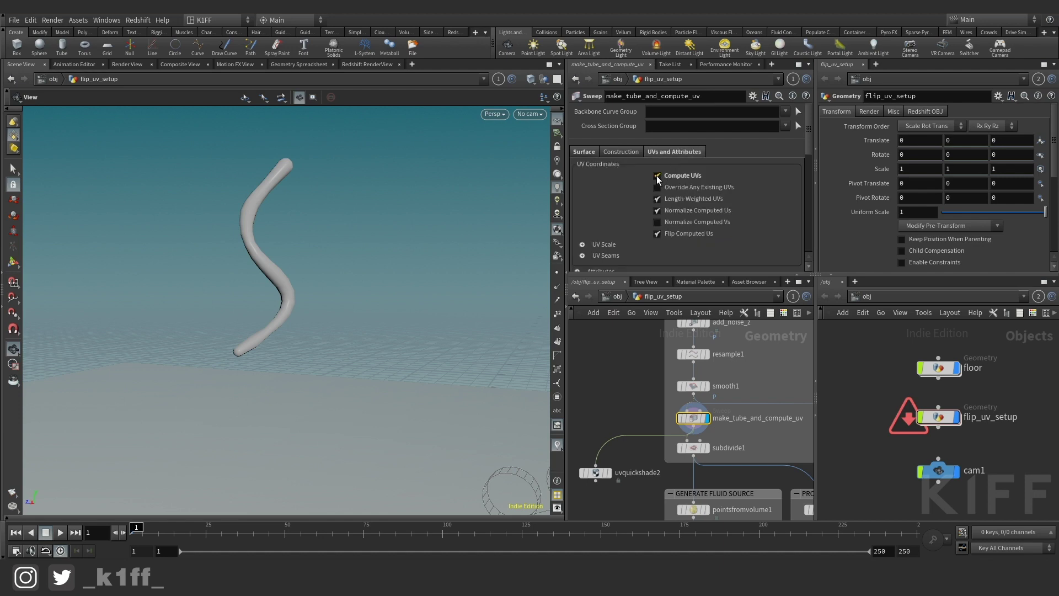
Step: Display the uvquickshade2 node and inspect the checker pattern on the tube from several angles
left_click(608, 473)
scroll(275, 246, "up", 4)
left_click_drag(258, 246, 303, 286)
scroll(303, 286, "down", 4)
middle_click_drag(270, 221, 312, 293)
left_click_drag(312, 293, 267, 298)
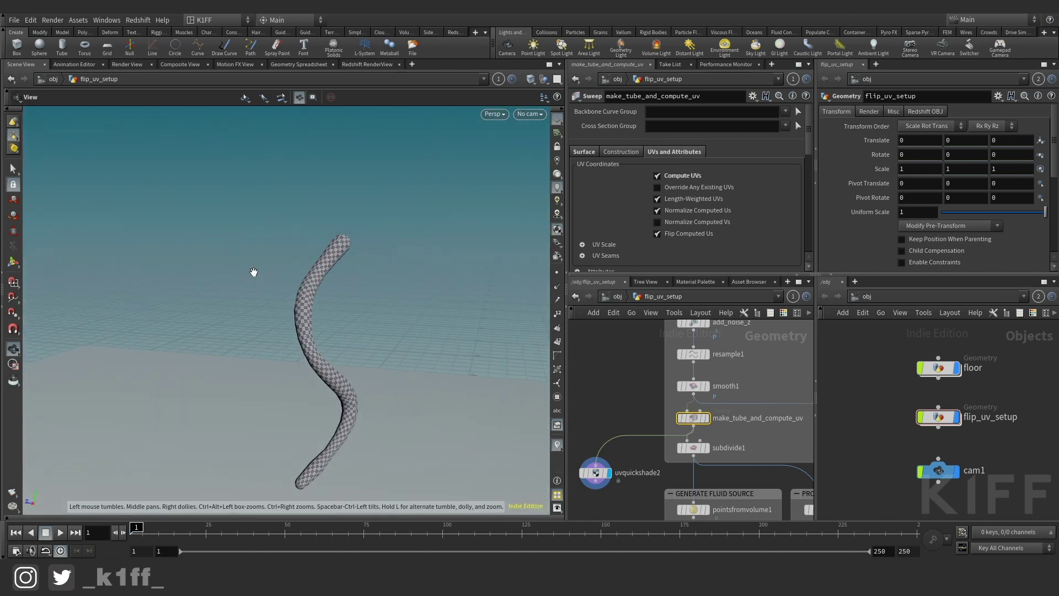
middle_click_drag(306, 351, 284, 296)
left_click_drag(284, 296, 268, 260)
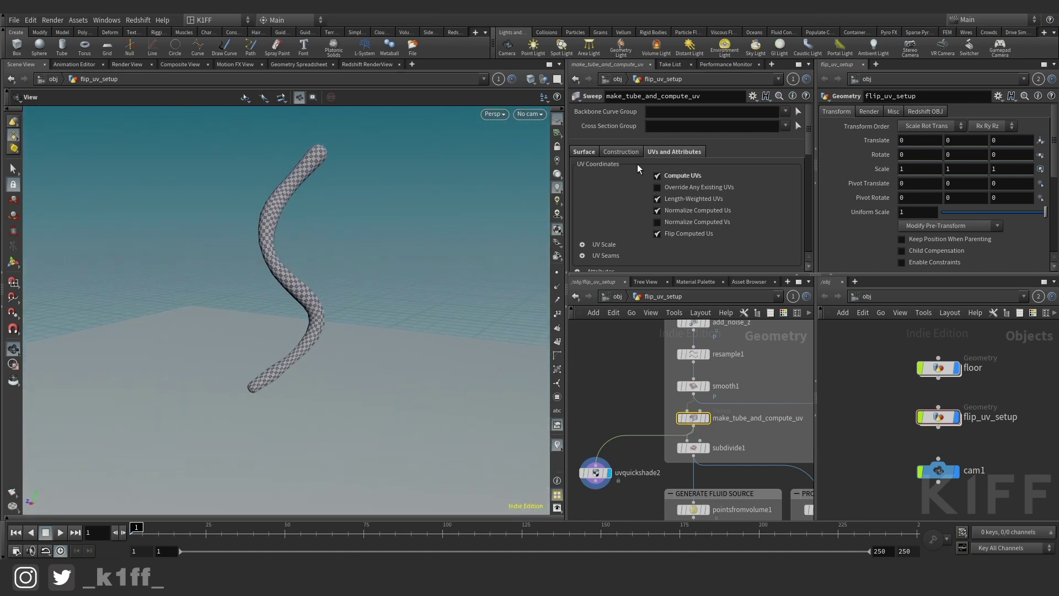
Step: Toggle Compute UVs off and on while viewing the checker-shaded tube to compare the effect
left_click(656, 175)
left_click(656, 176)
left_click_drag(297, 259, 360, 186)
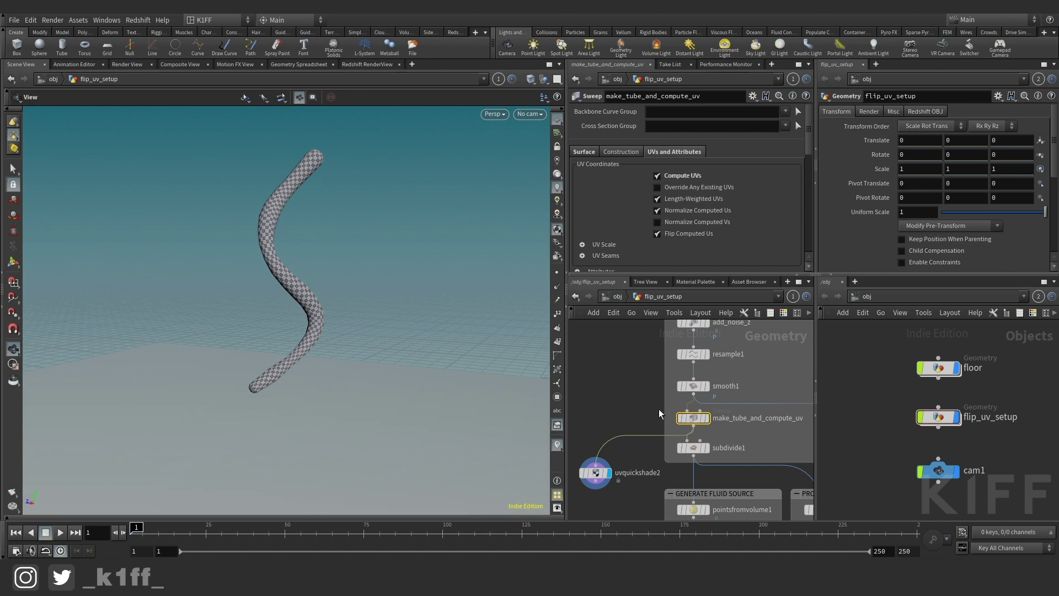
Step: Display the subdivide1 node and check its mesh density with a temporary wireframe-over-shaded view
middle_click_drag(645, 419, 632, 367)
left_click(694, 396)
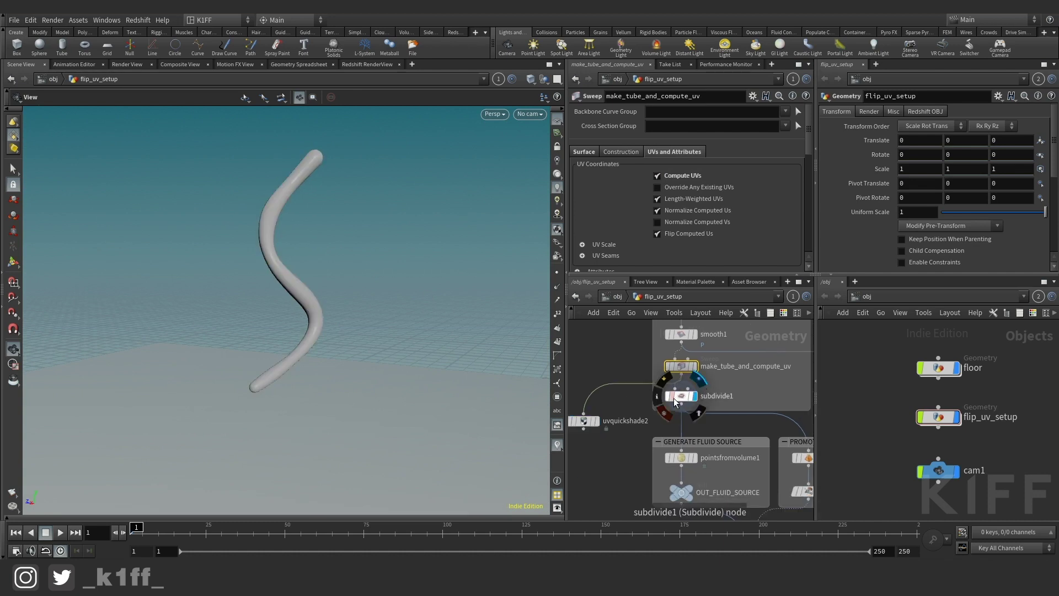
left_click(682, 396)
key("shift+w")
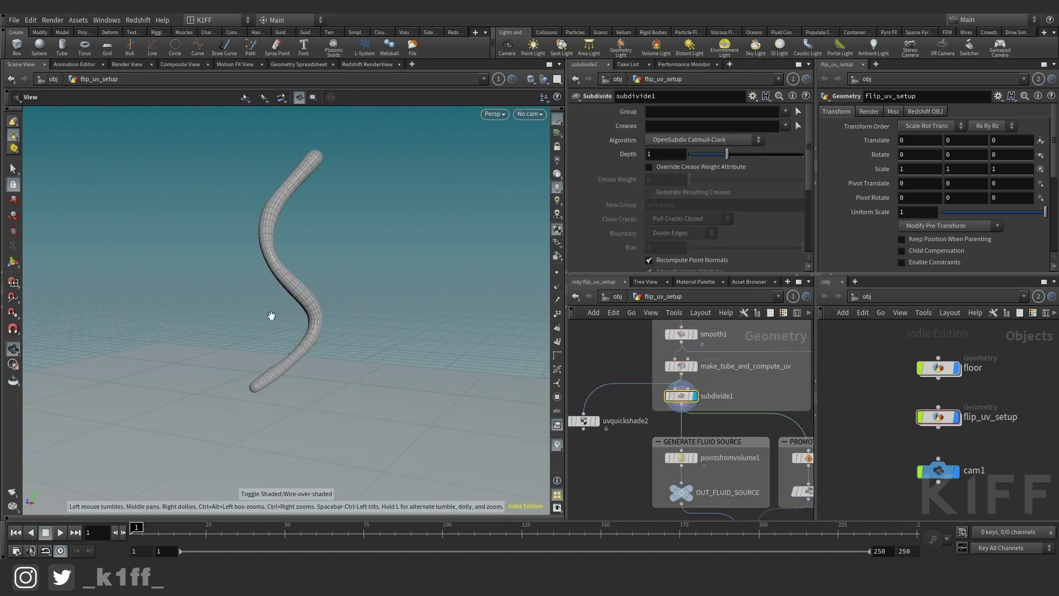
key("shift+w")
Step: Display the pointsfromvolume1 node in the GENERATE FLUID SOURCE group and show its parameters
scroll(683, 396, "down", 1)
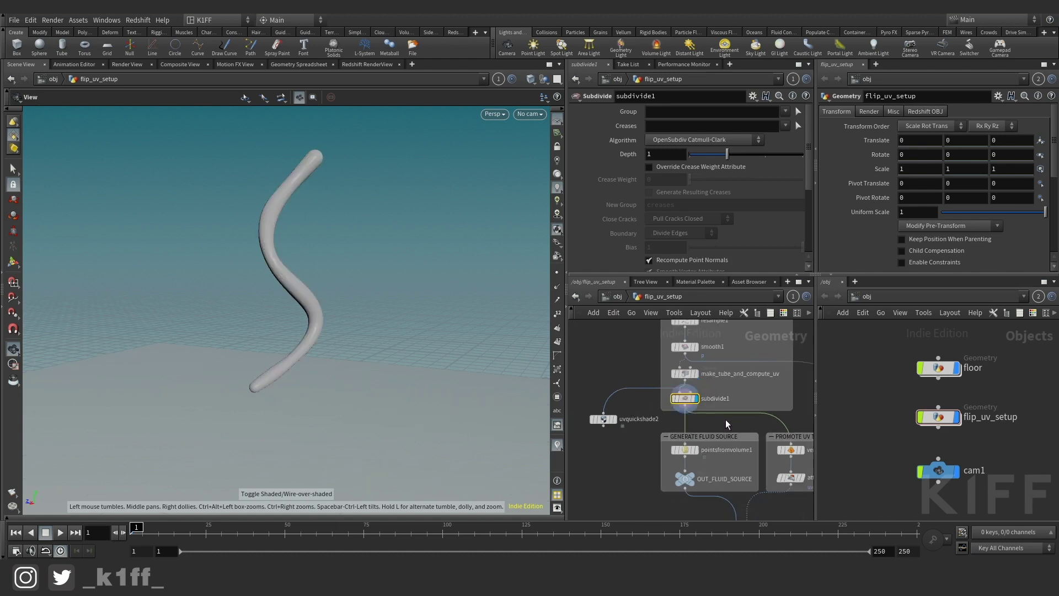
middle_click_drag(723, 421, 641, 345)
scroll(615, 383, "up", 1)
mouse_move(652, 401)
middle_mouse_down()
mouse_move(716, 417)
mouse_move(659, 386)
middle_mouse_up()
scroll(676, 391, "up", 1)
left_click(661, 356)
left_click(643, 381)
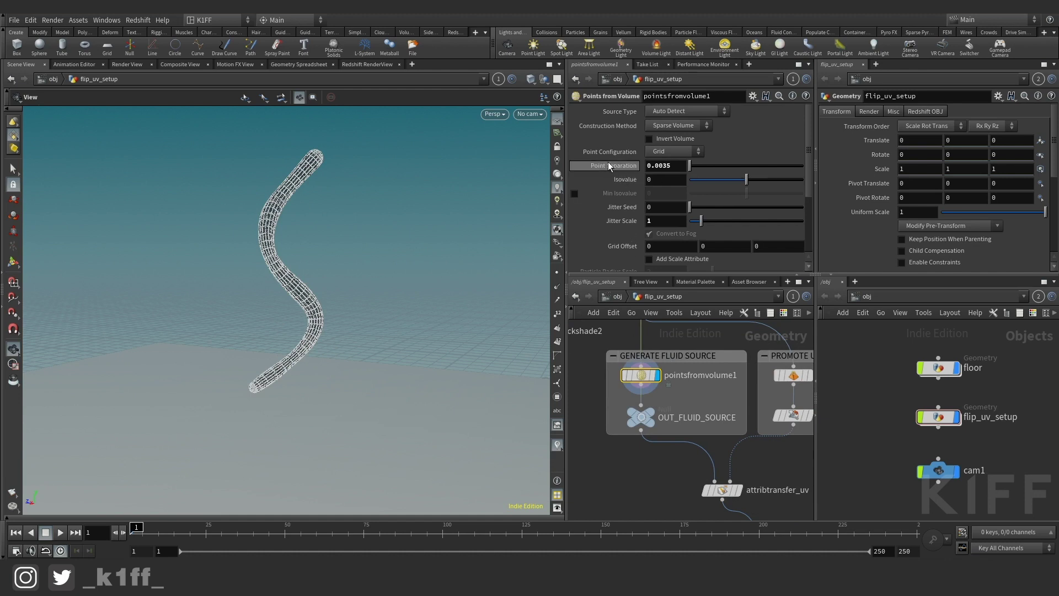
Step: Review the output group option and the particles group name of the pointsfromvolume1 node
scroll(650, 174, "down", 3)
scroll(650, 174, "down", 1)
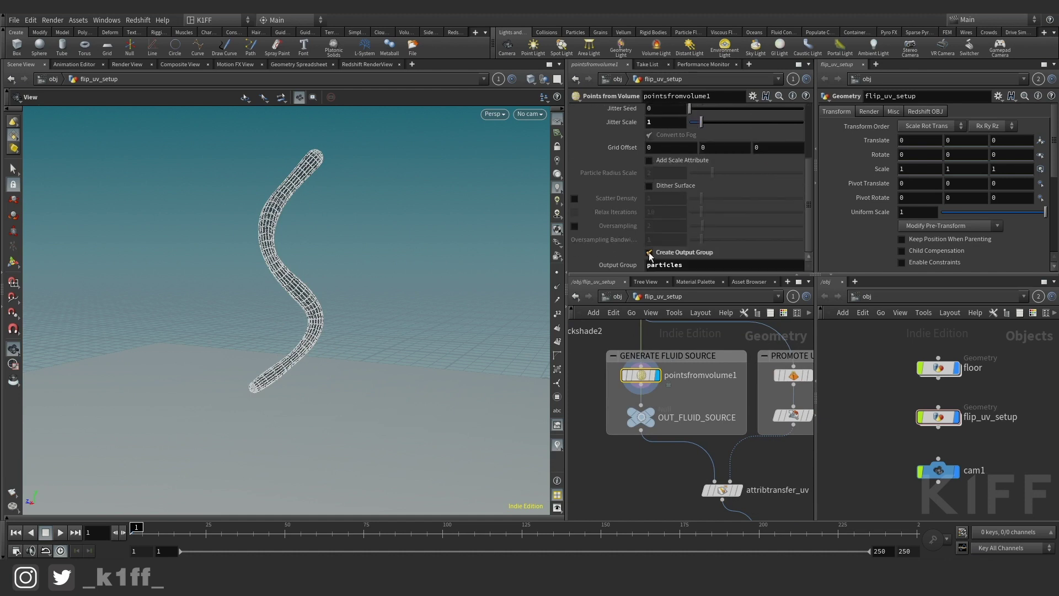
double_click(683, 264)
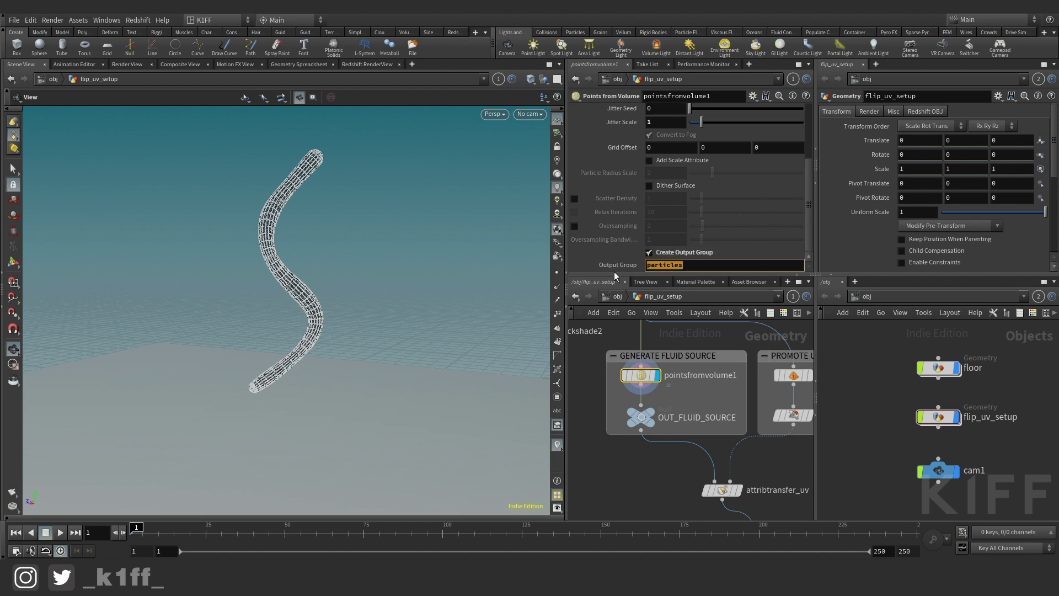
left_click(579, 368)
scroll(674, 254, "up", 4)
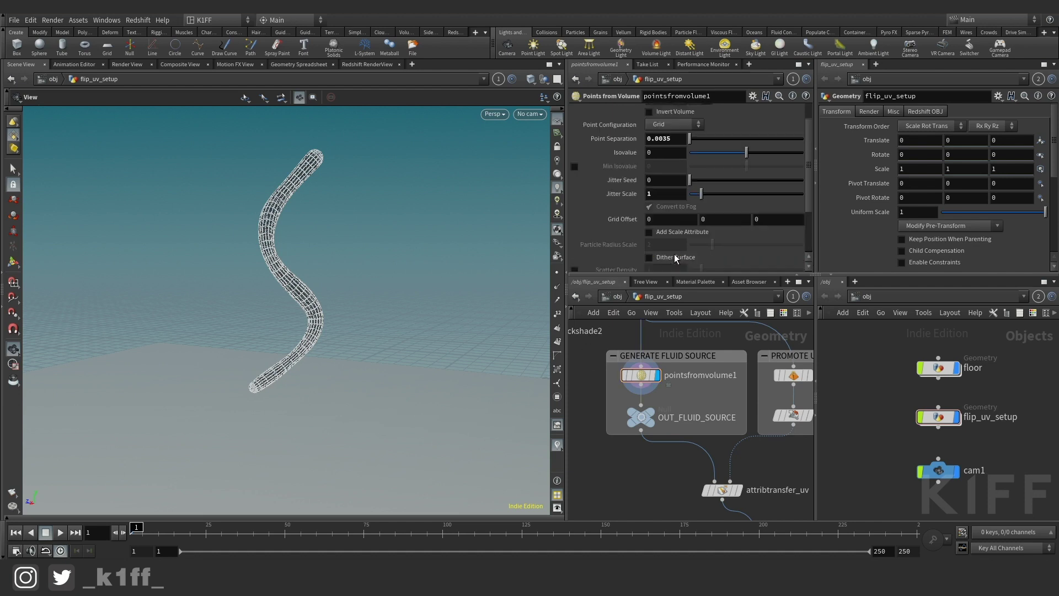
Step: Display the OUT_FLUID_SOURCE points and open the node information of subdivide1 to read its attributes
left_click(651, 412)
left_click_drag(504, 344, 345, 299)
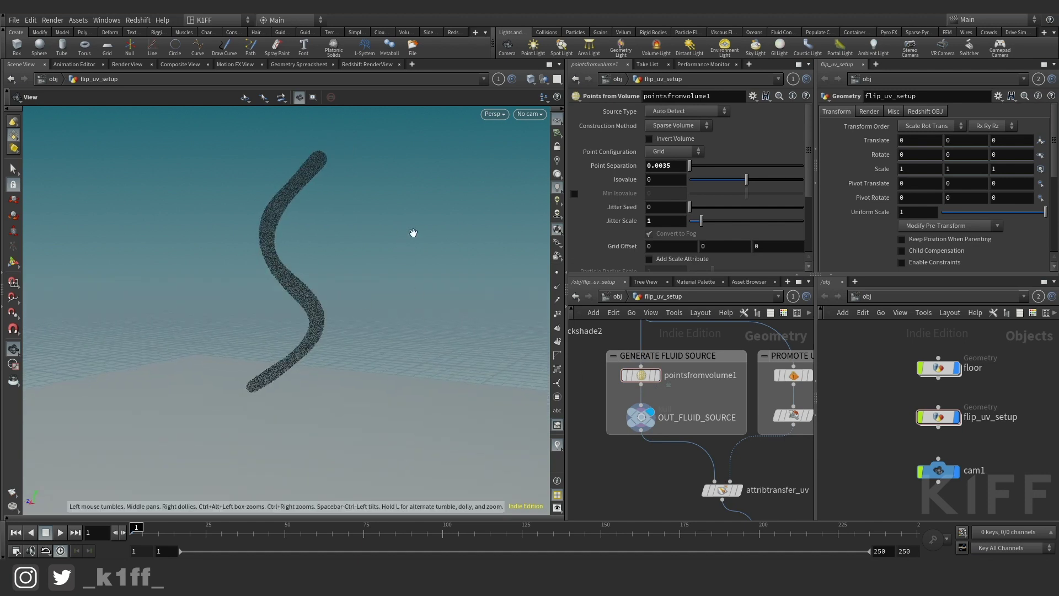
middle_click_drag(713, 338, 719, 418)
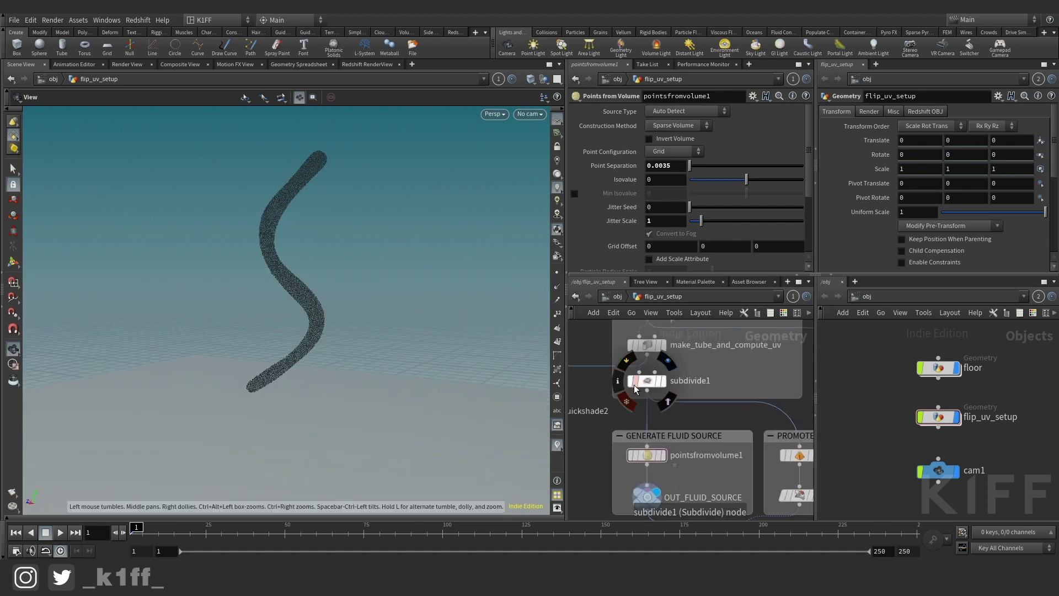
middle_click(647, 383)
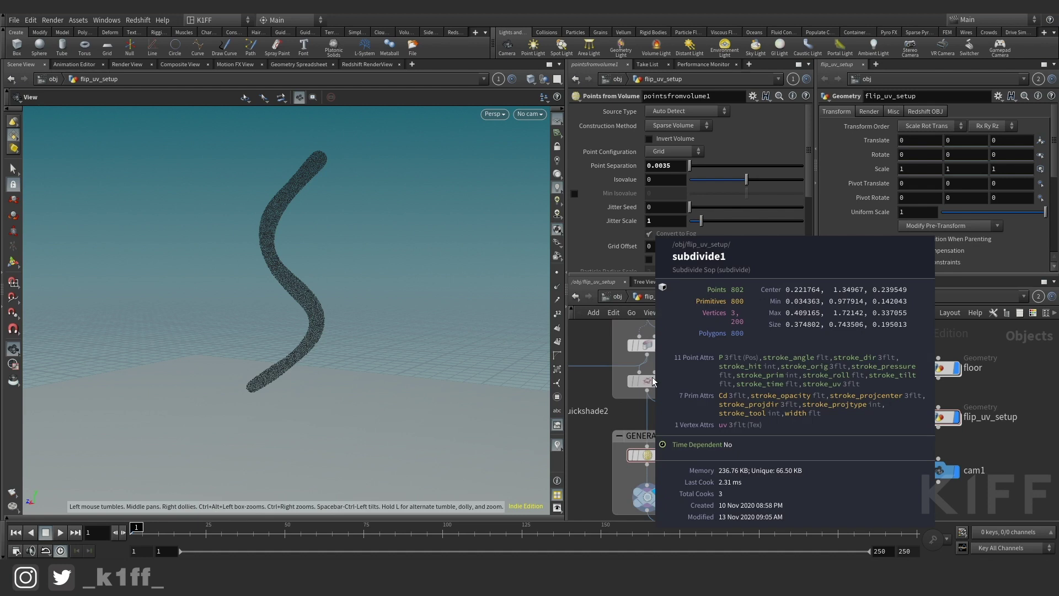
Step: Connect the attribpromote1 output to the uvquickshade2 node and display the UV checker on the tube
middle_click_drag(708, 423, 696, 383)
middle_click_drag(706, 421, 628, 394)
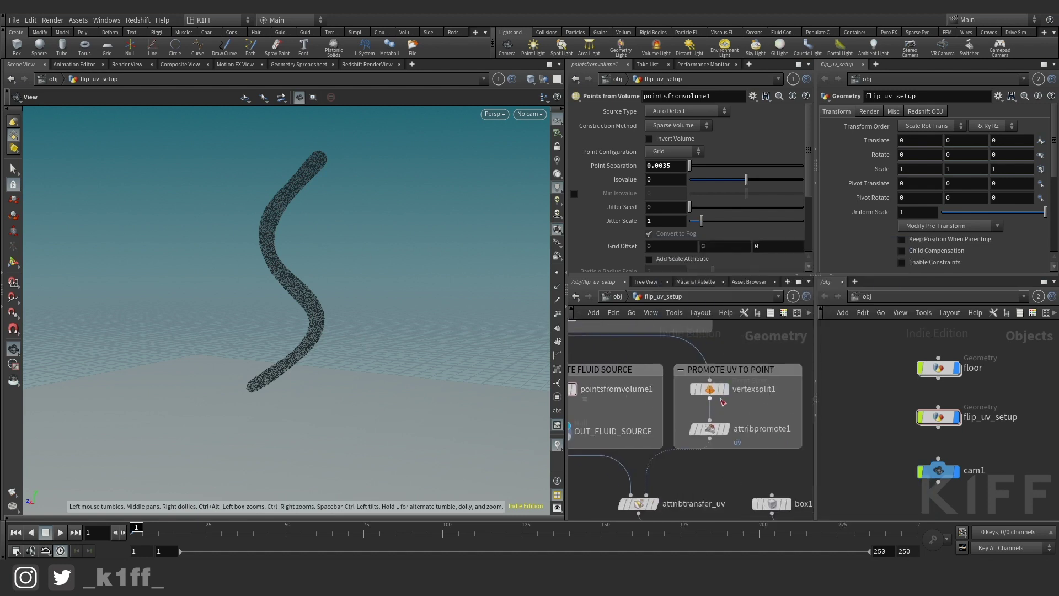
scroll(731, 478, "down", 4)
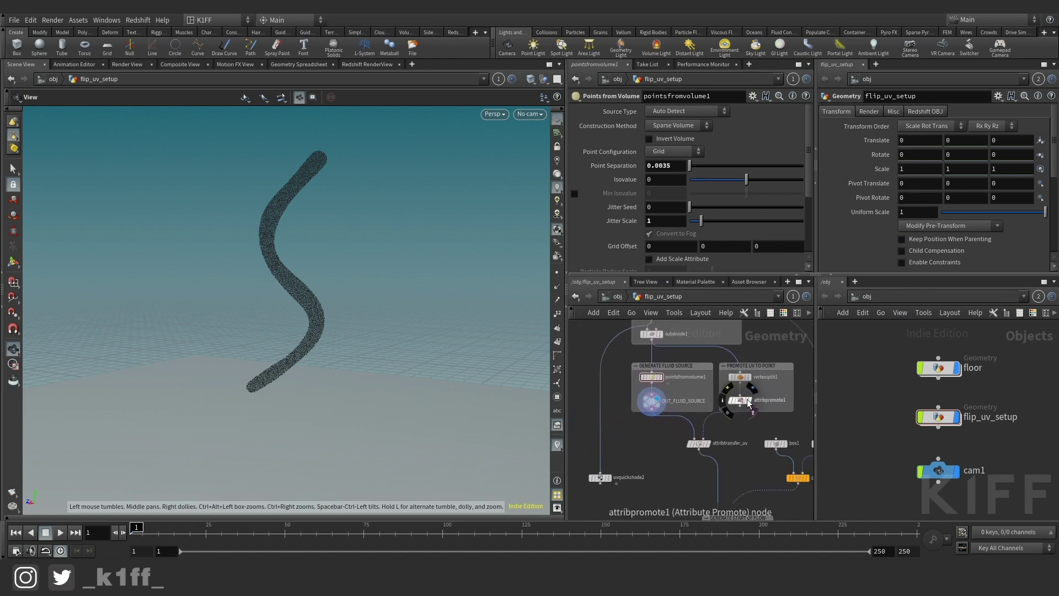
left_click(740, 406)
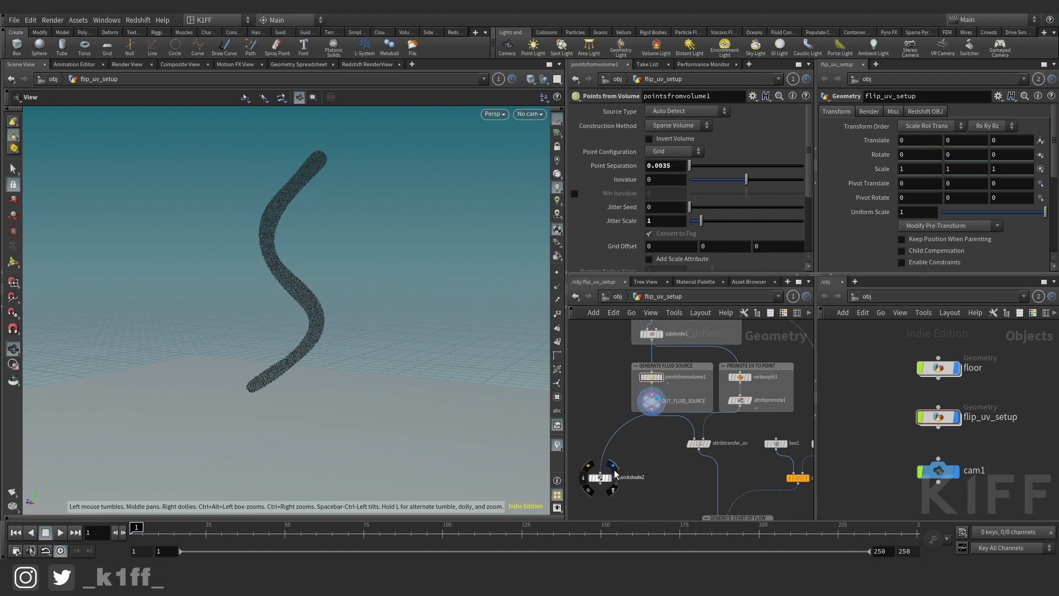
left_click(600, 473)
left_click(613, 467)
left_click_drag(299, 293, 242, 292)
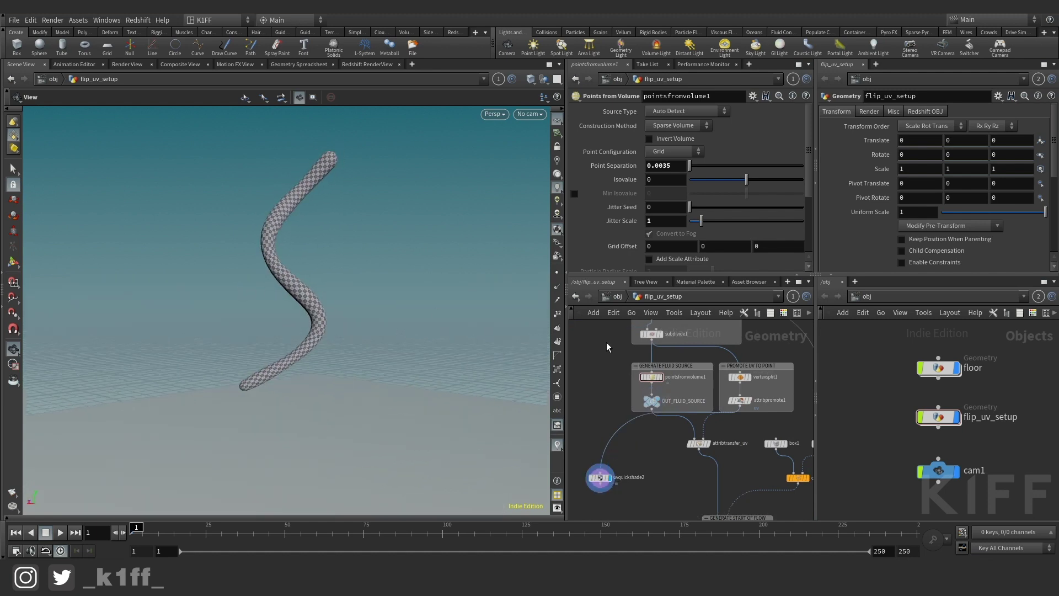
Step: Review the attribpromote1 parameters and the uv attribute setting of vertexsplit1 in the PROMOTE UV TO POINT group
left_click(740, 401)
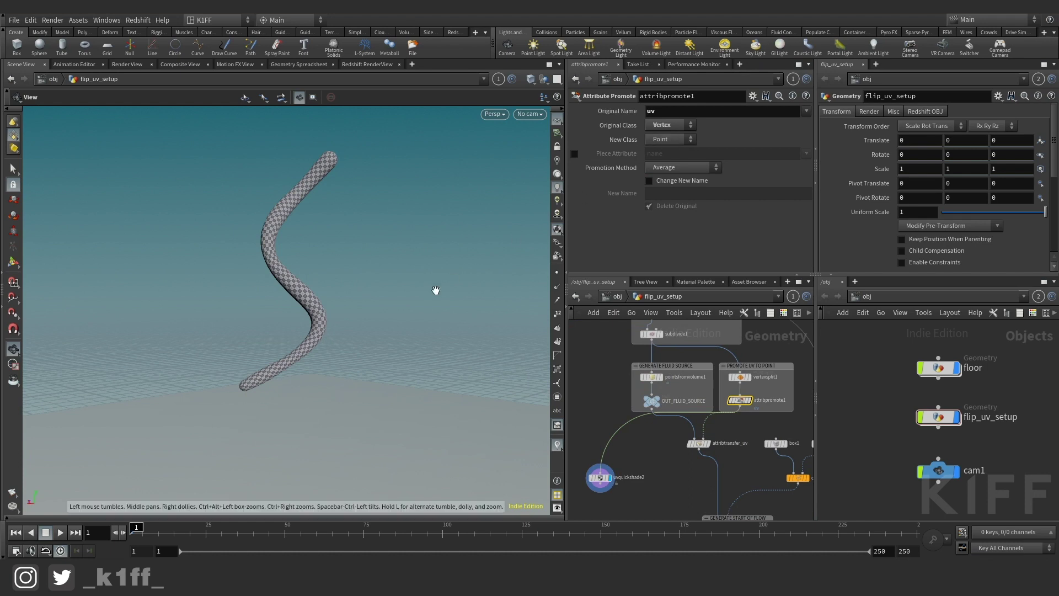
scroll(766, 395, "up", 2)
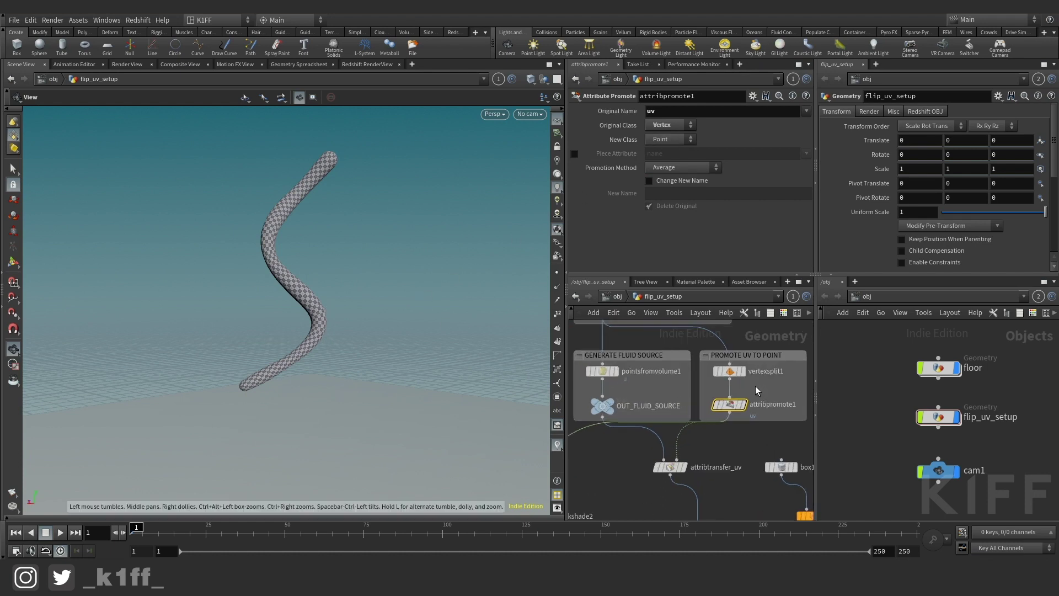
left_click(744, 368)
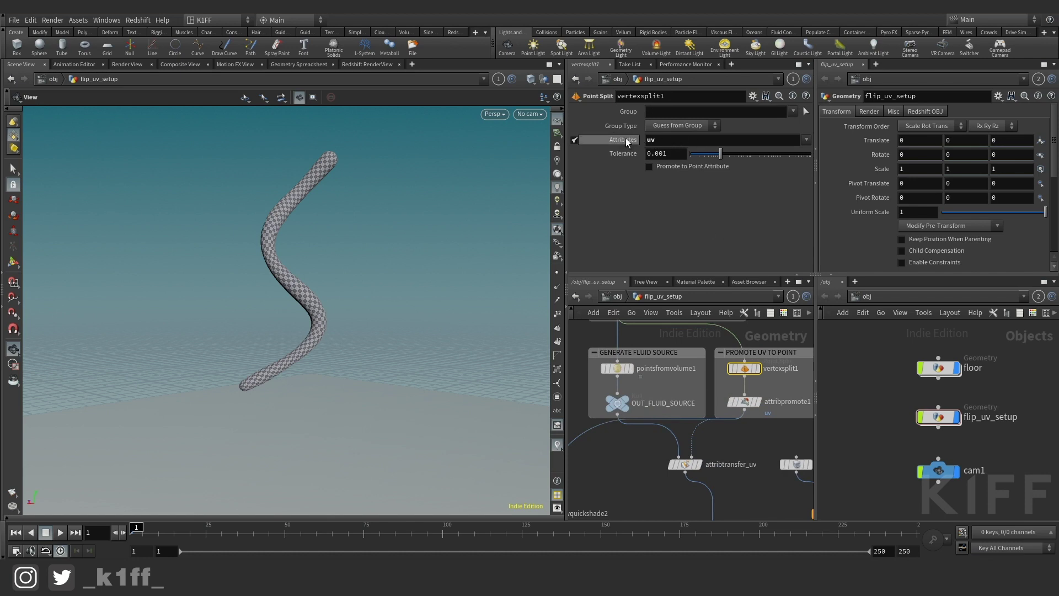
middle_click_drag(609, 444, 693, 403)
left_click_drag(420, 320, 485, 288)
middle_click_drag(786, 349, 741, 376)
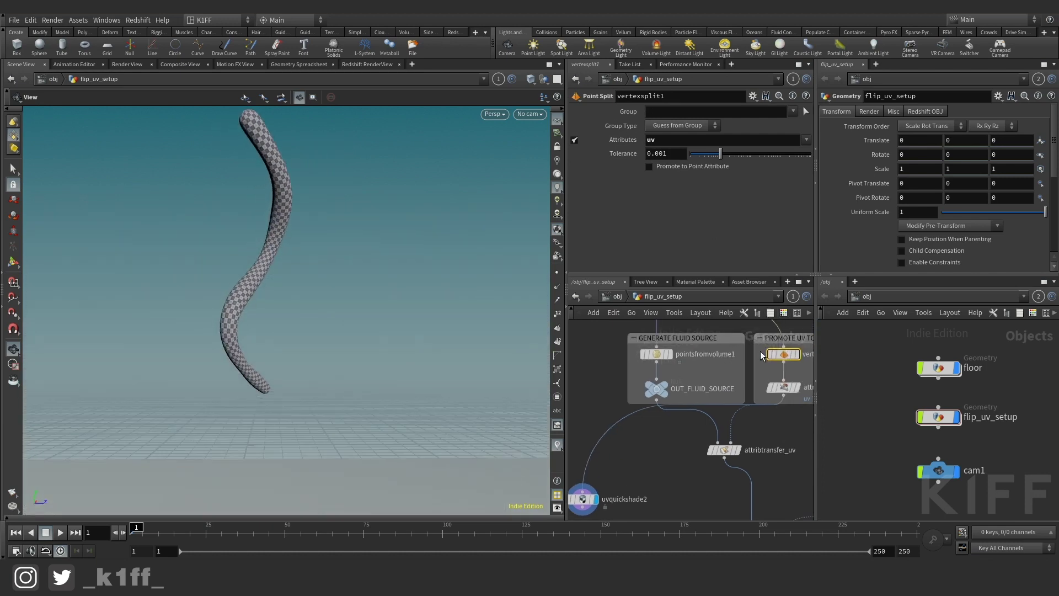
Step: Bypass the vertexsplit1 node and inspect the UV checker pattern along the tube
left_click(771, 354)
left_click_drag(360, 283, 331, 279)
scroll(267, 162, "up", 3)
middle_click_drag(268, 162, 277, 179)
left_click_drag(309, 330, 304, 241)
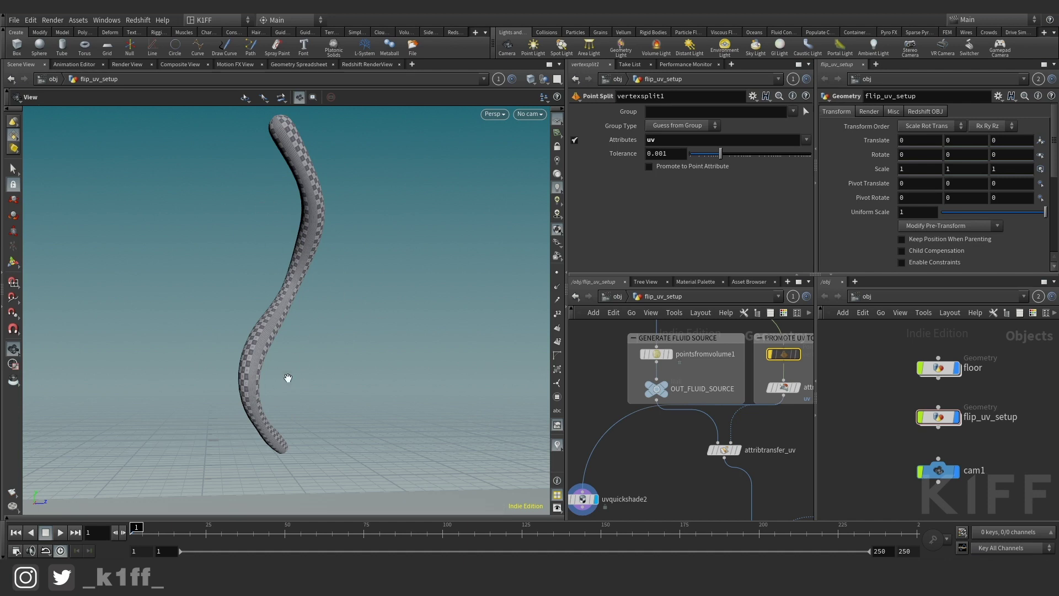
Step: Re-enable the vertexsplit1 node and check the tube's UV checker from several angles
middle_click_drag(732, 412, 701, 432)
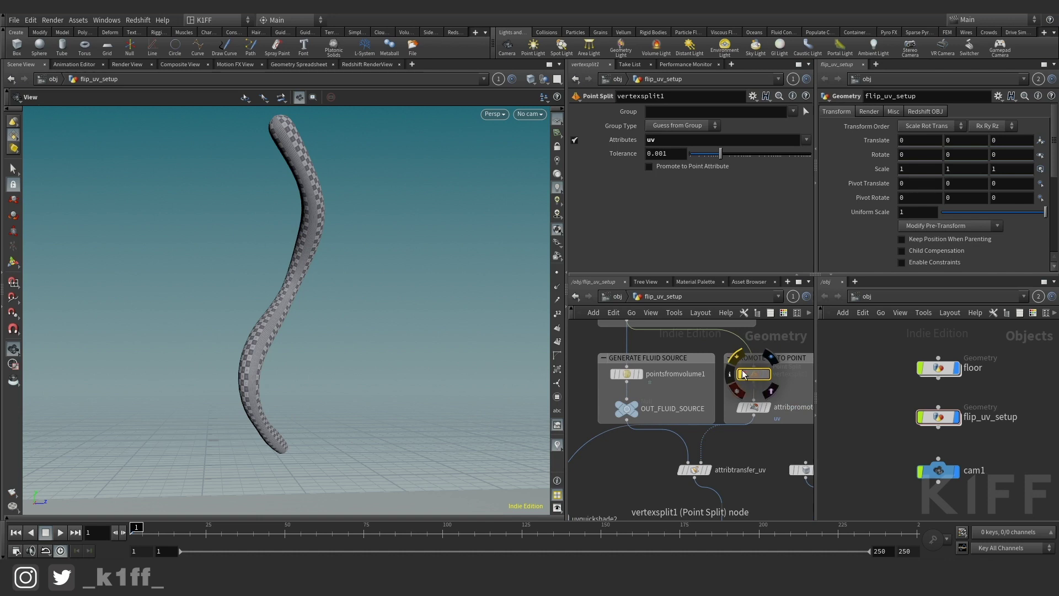
left_click(766, 378)
left_click_drag(303, 227, 315, 168)
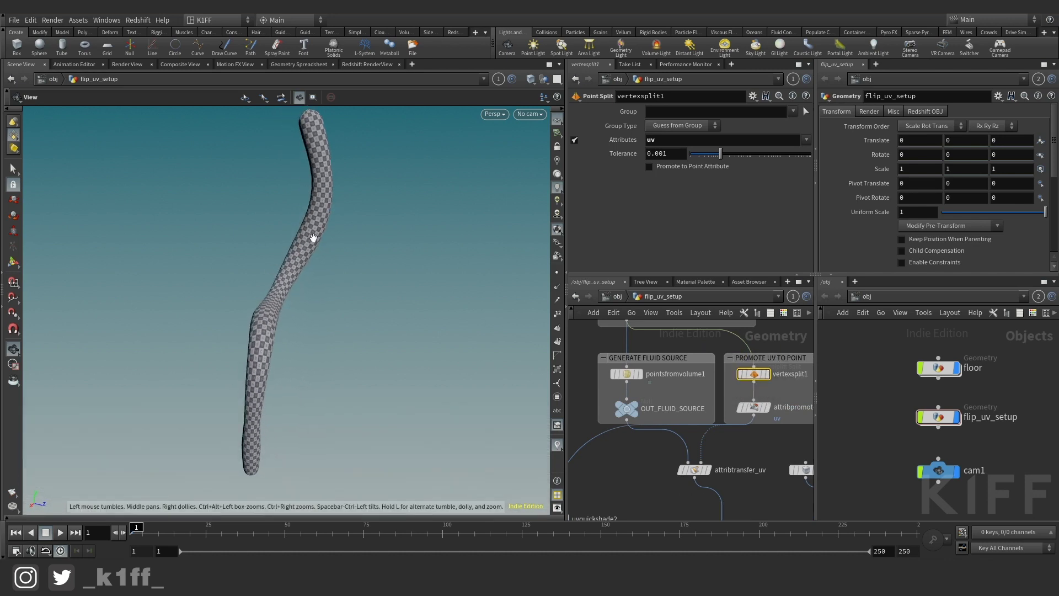
left_click_drag(295, 345, 473, 265)
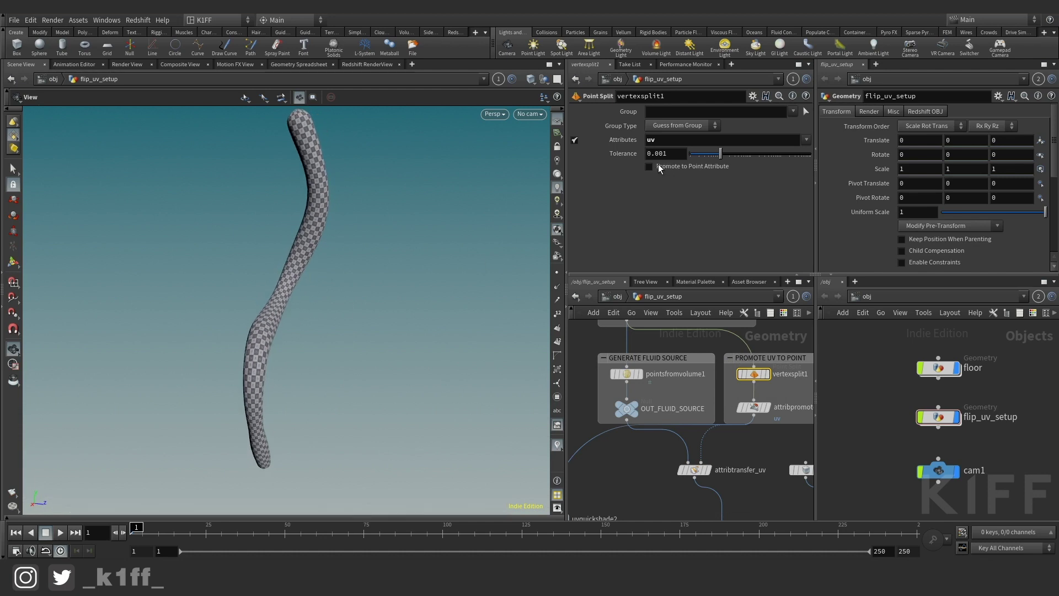
mouse_move(756, 414)
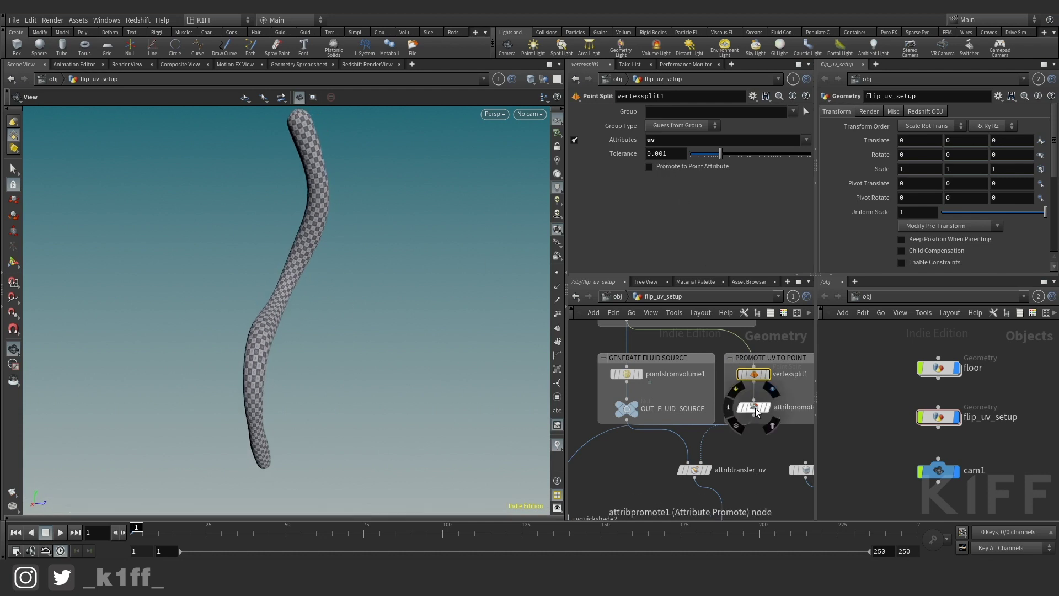
left_click_drag(267, 294, 473, 329)
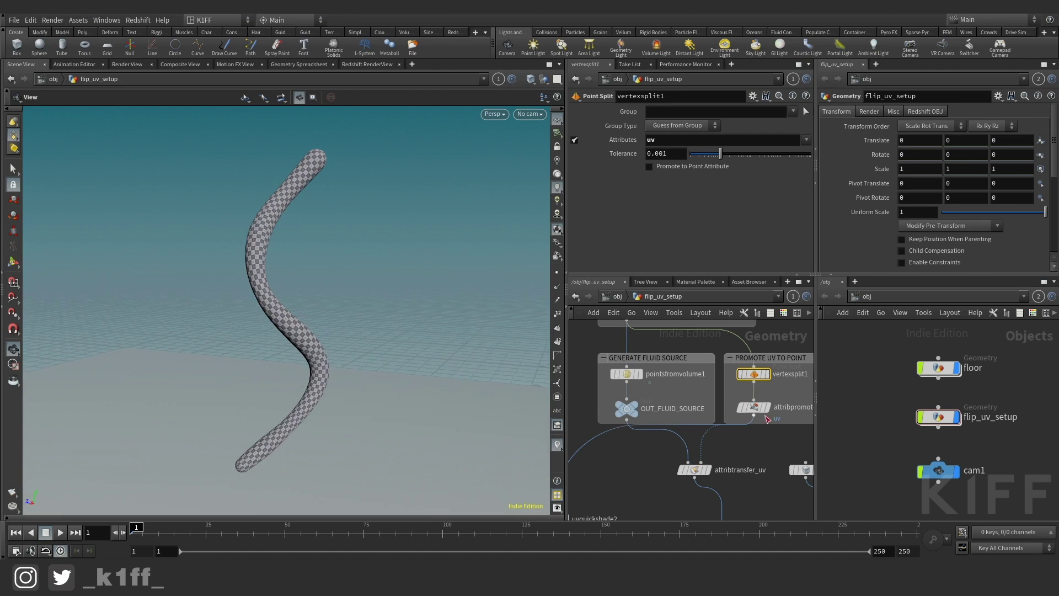
left_click_drag(338, 343, 467, 326)
Step: Display the attribtransfer_uv node and review its uv point attribute setting
scroll(264, 346, "down", 2)
scroll(741, 472, "down", 2)
middle_click_drag(742, 469, 751, 429)
left_click(726, 416)
left_click(710, 430)
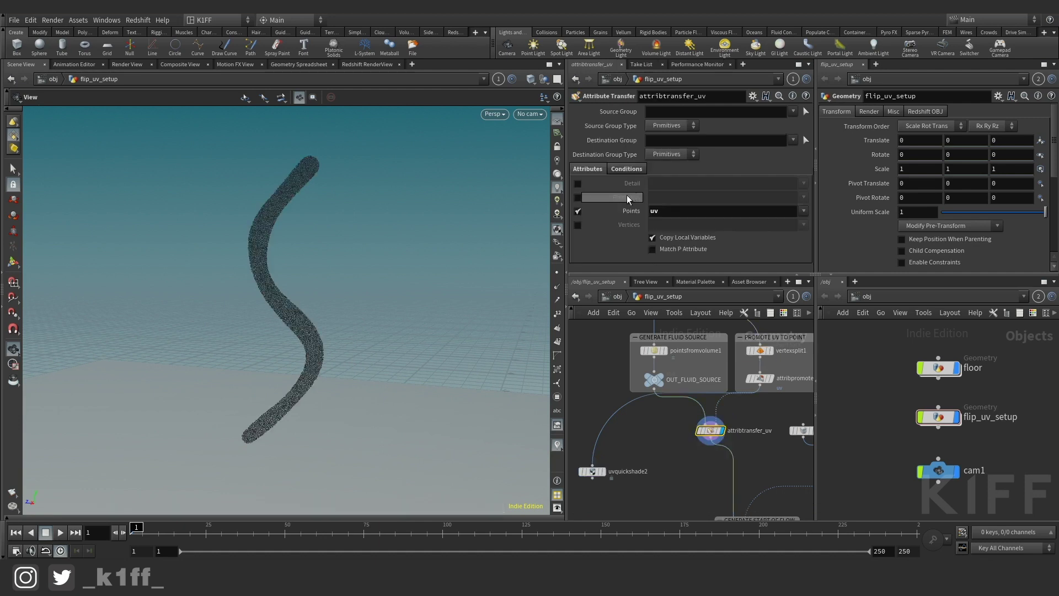
left_click(656, 209)
type("uv")
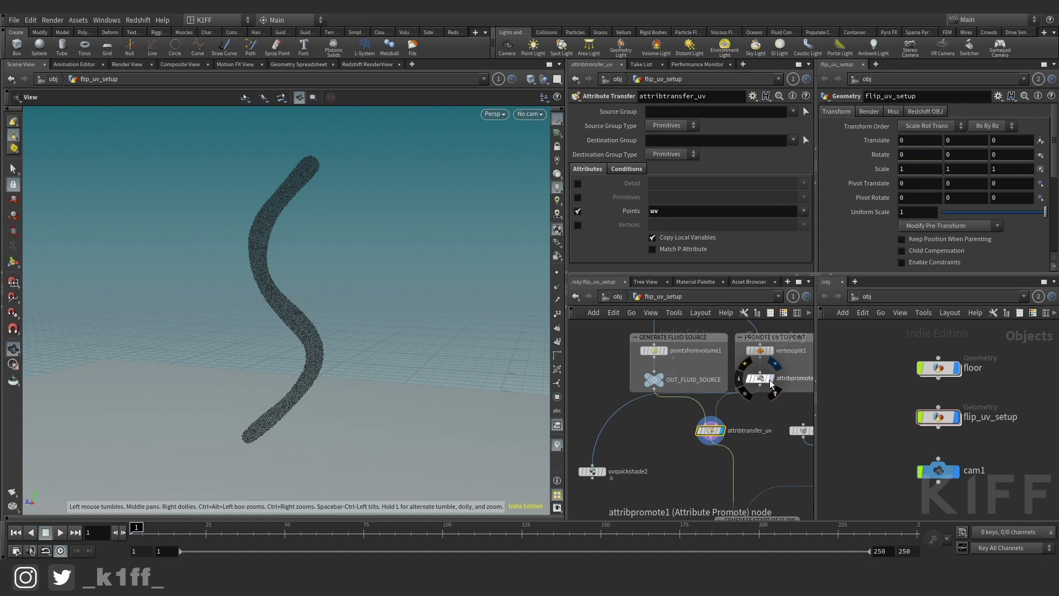
Step: Compare the attribpromote1 mesh with the OUT_FLUID_SOURCE points and review the transfer conditions of attribtransfer_uv
left_click(775, 365)
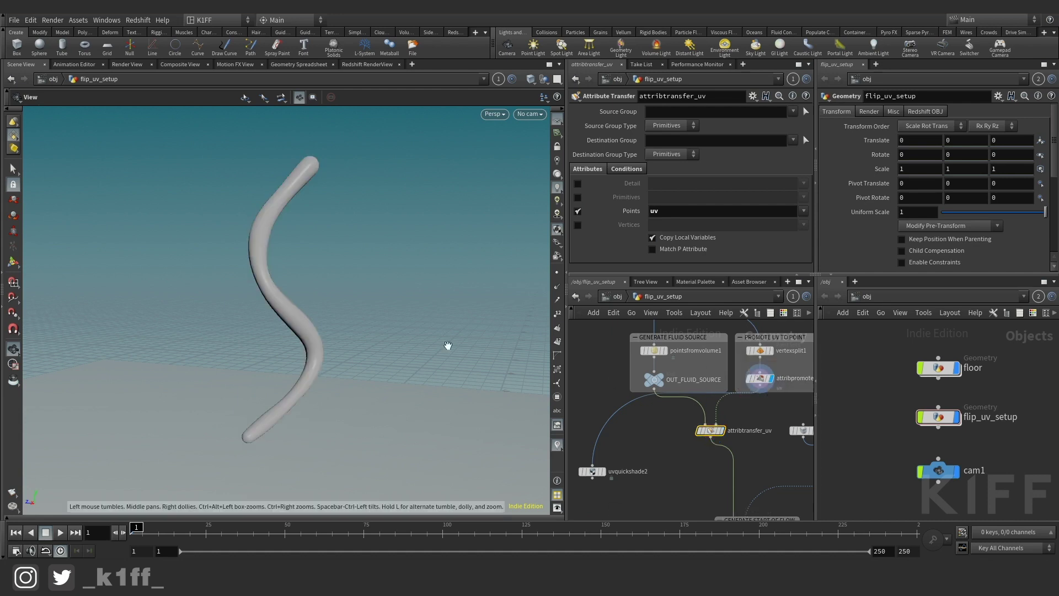
left_click(670, 365)
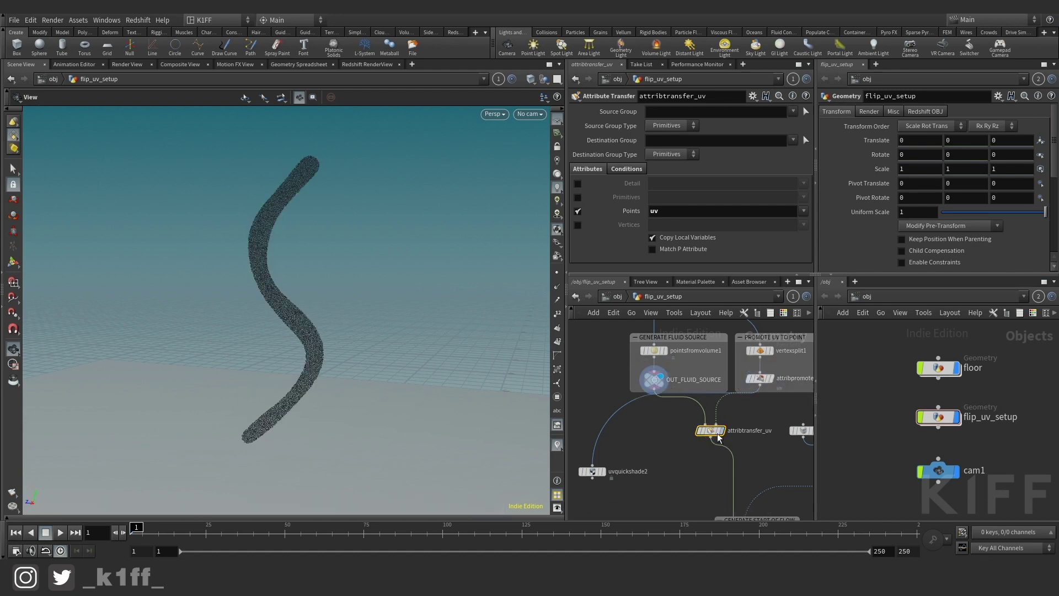
left_click(634, 172)
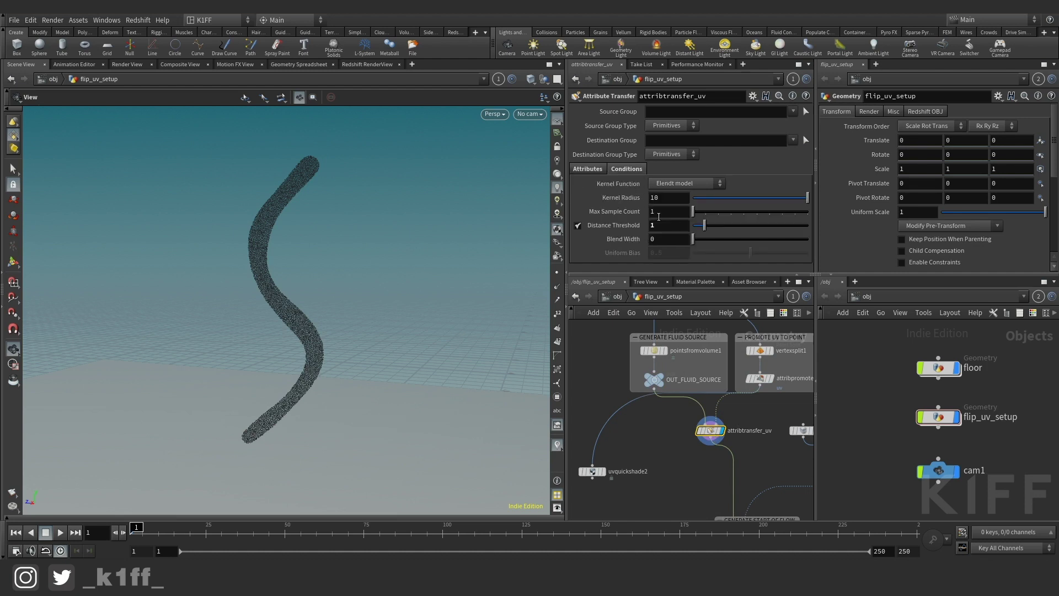
left_click(589, 169)
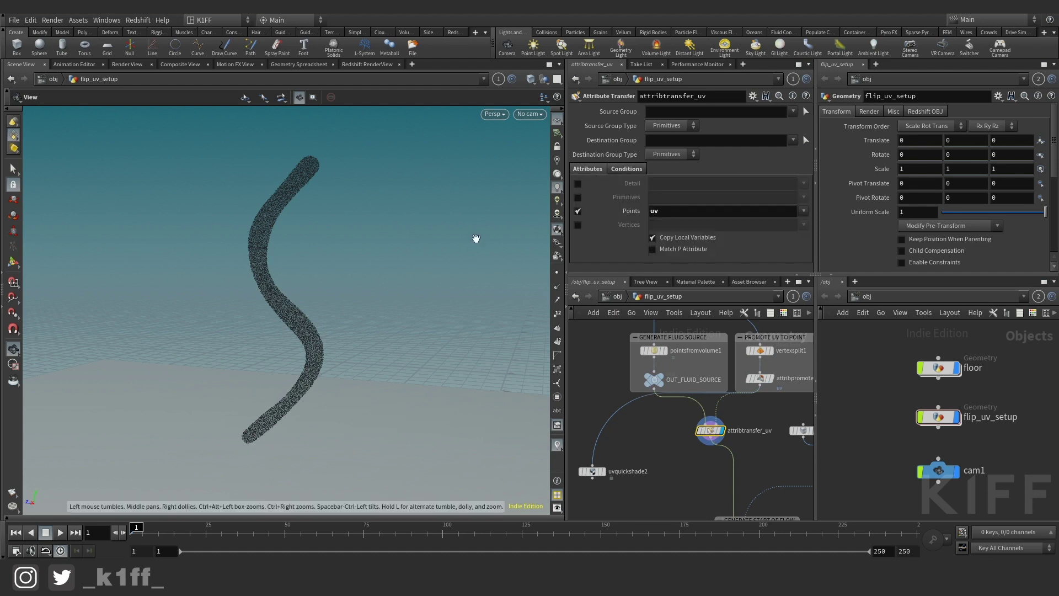
left_click_drag(372, 291, 284, 300)
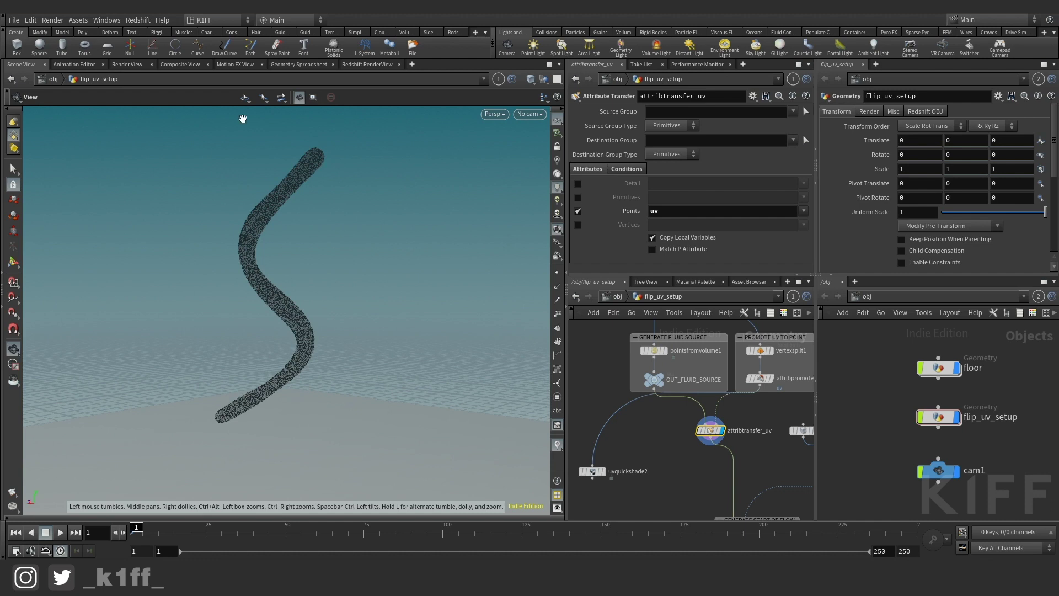
Step: Check the uv values of the attribtransfer_uv points in the geometry spreadsheet and return to the 3D scene
middle_click(713, 432)
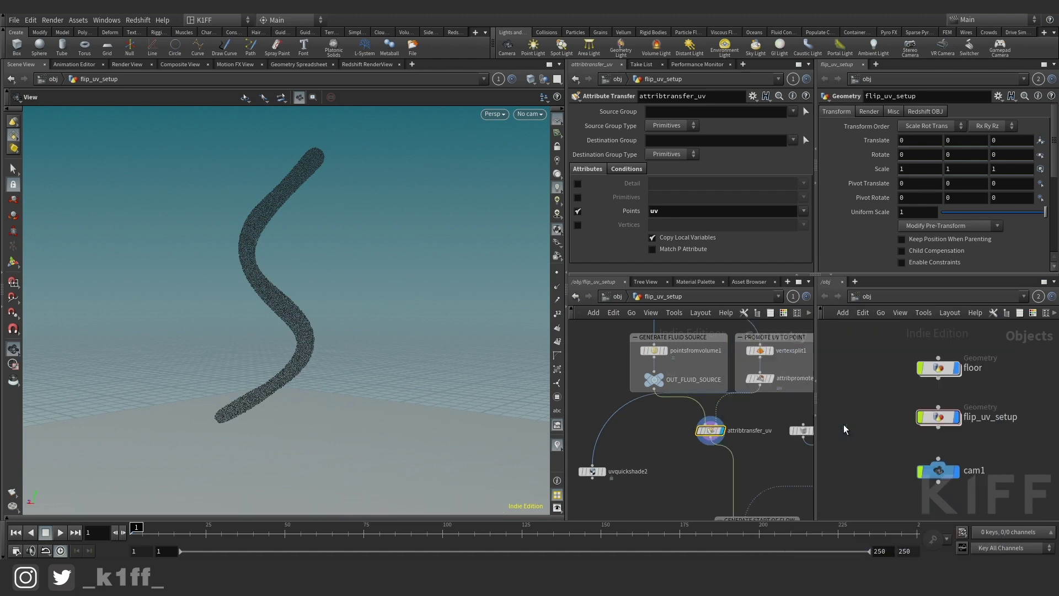
left_click(300, 64)
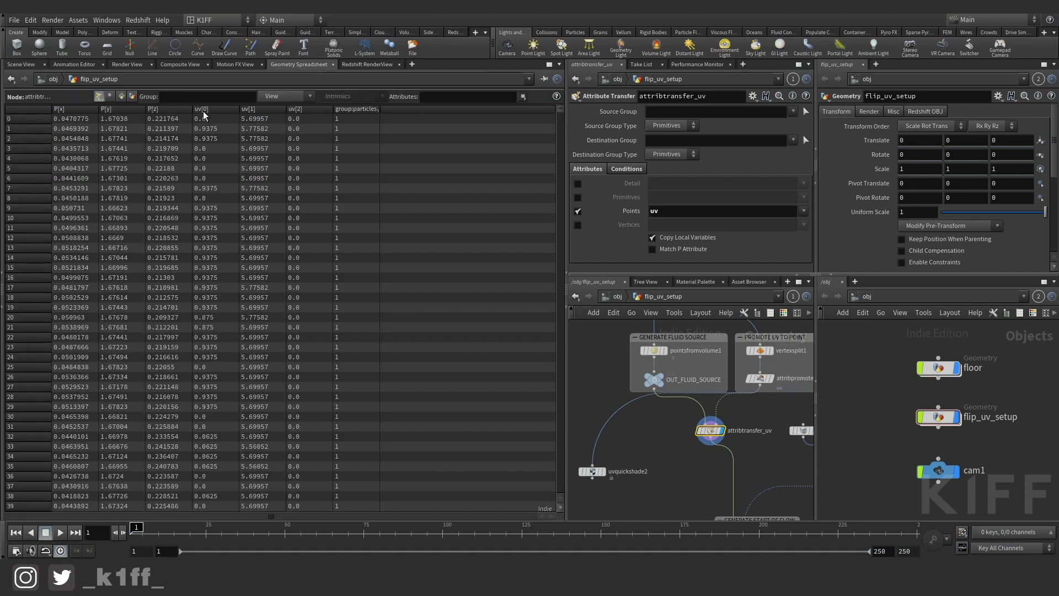
left_click(27, 66)
Step: Display the curve from the smooth1 node and show the node's parameters
scroll(753, 477, "down", 3)
middle_click_drag(753, 476, 699, 398)
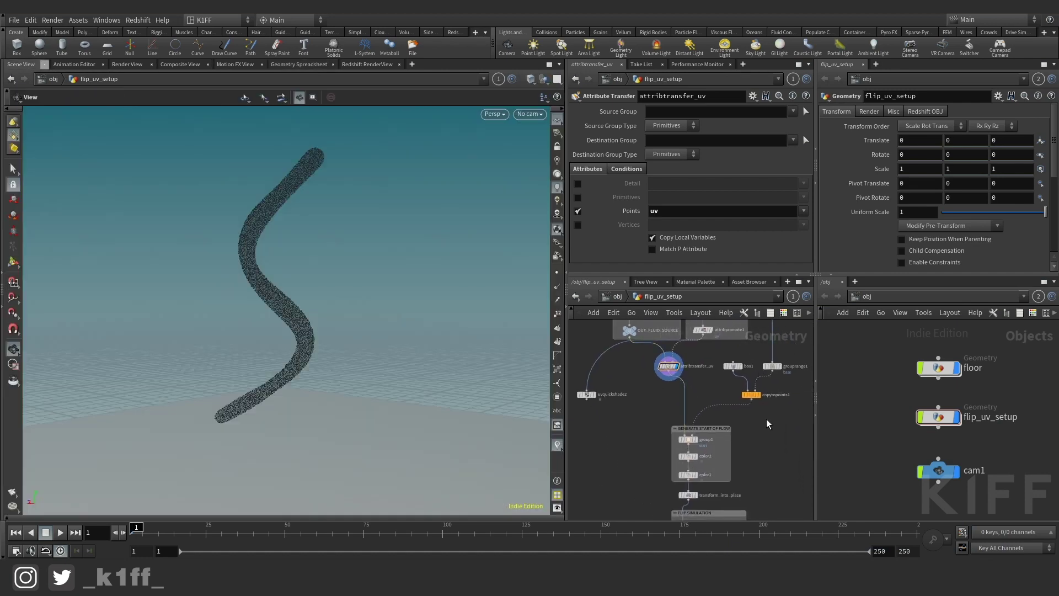
middle_click_drag(782, 417, 784, 497)
scroll(775, 385, "down", 1)
scroll(664, 367, "up", 3)
middle_click_drag(775, 384, 656, 331)
left_click(693, 379)
left_click(680, 386)
Step: Display the grouprange1 node on the curve and review its base group range parameters
scroll(751, 409, "down", 2)
middle_click_drag(751, 410, 734, 381)
scroll(740, 406, "up", 2)
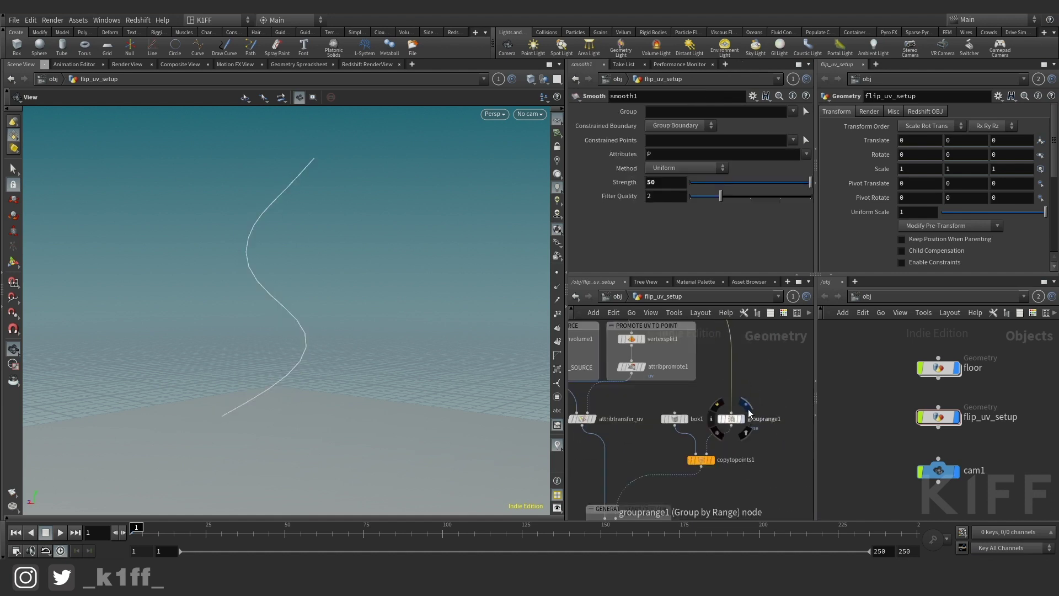
left_click(747, 407)
middle_click_drag(279, 482, 289, 442)
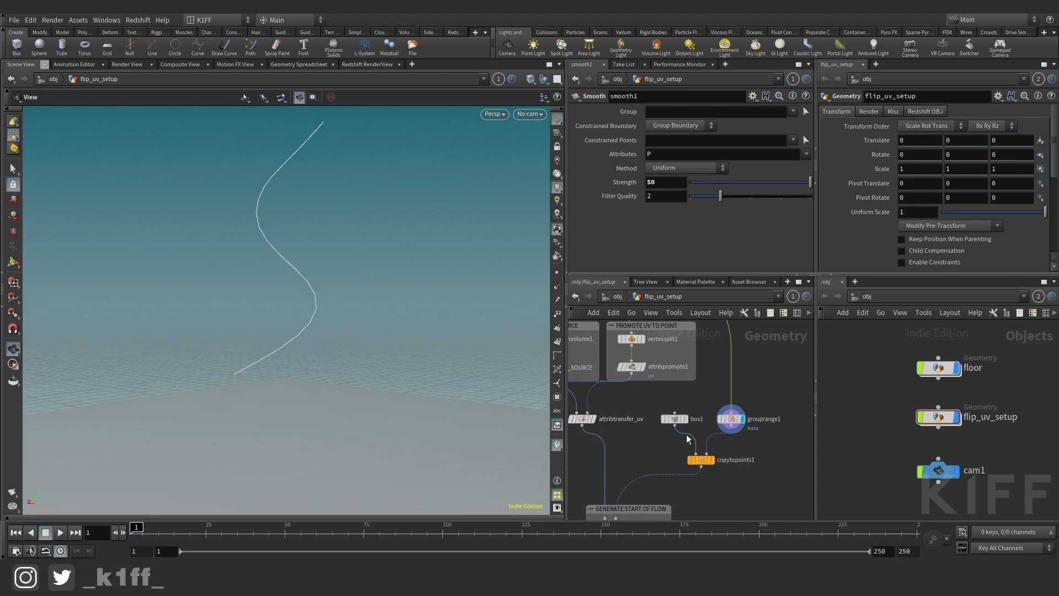
left_click(723, 420)
middle_click_drag(769, 446, 764, 421)
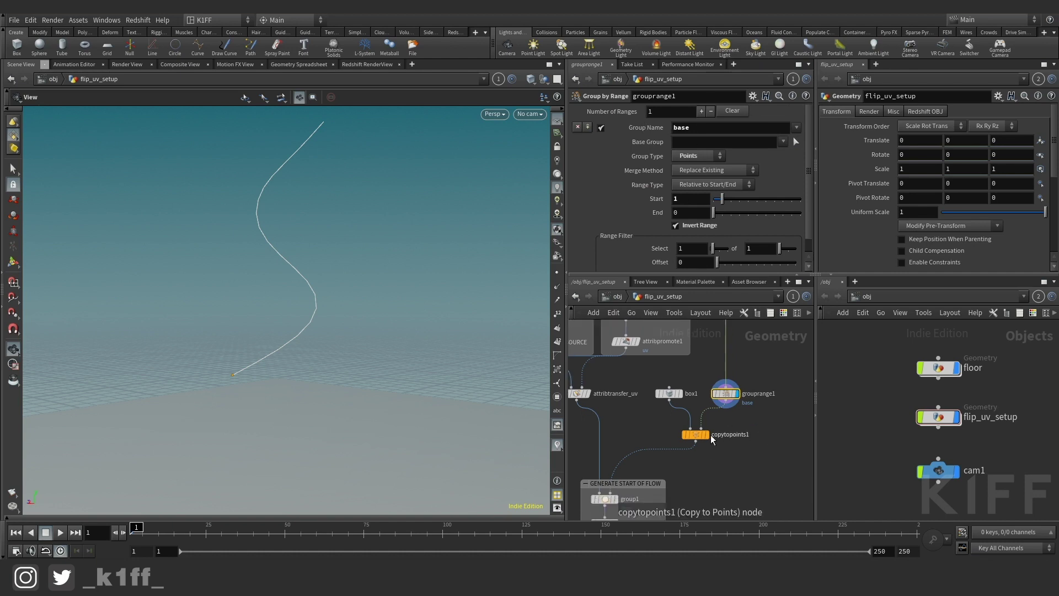
Step: Display the box from the copytopoints1 node and show the node's parameters
left_click(707, 435)
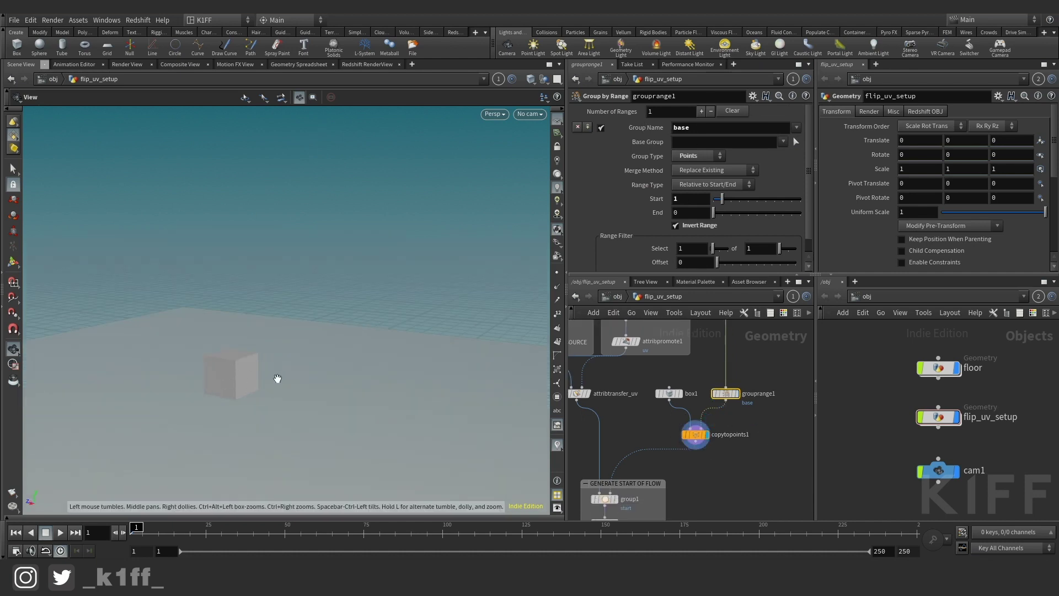
left_click(698, 436)
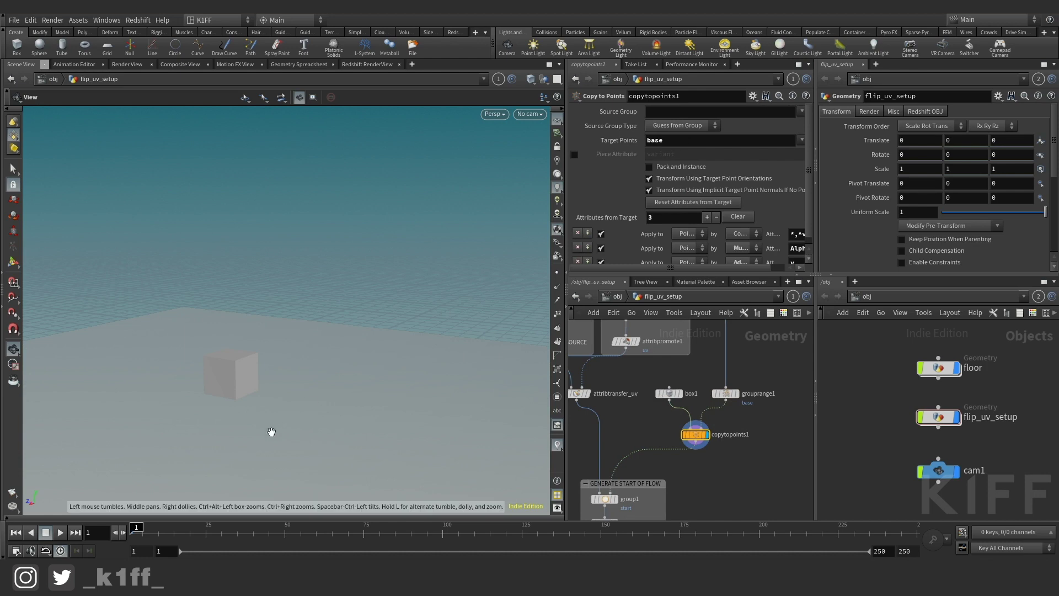
left_click_drag(269, 428, 258, 353)
Step: Display the group1 node in the GENERATE START OF FLOW group and review its bounding object settings
scroll(689, 486, "down", 2)
middle_click_drag(695, 487, 753, 446)
left_click(688, 456)
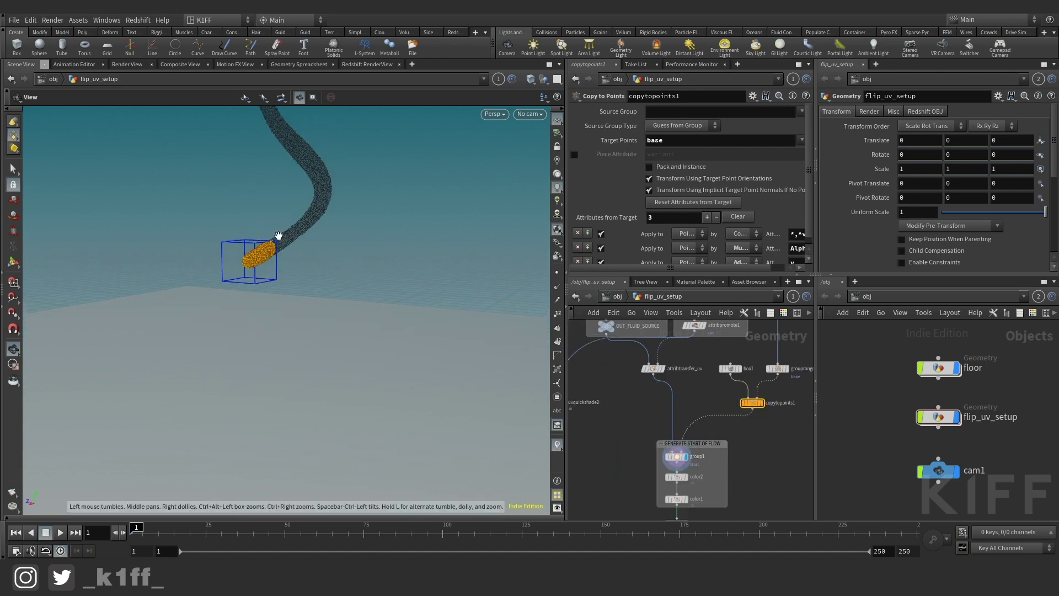
left_click_drag(243, 239, 246, 300)
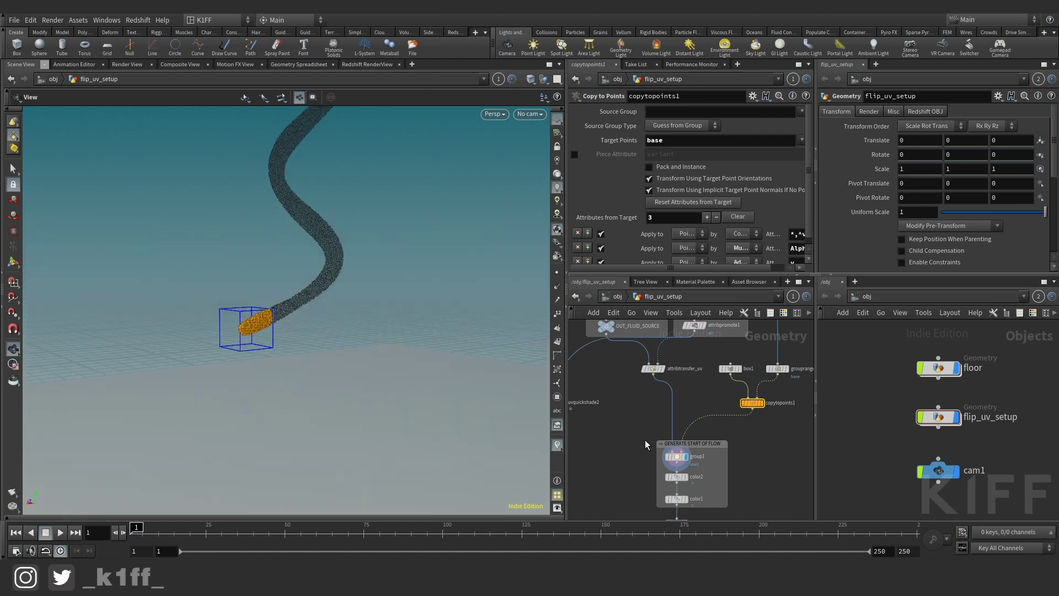
left_click(677, 457)
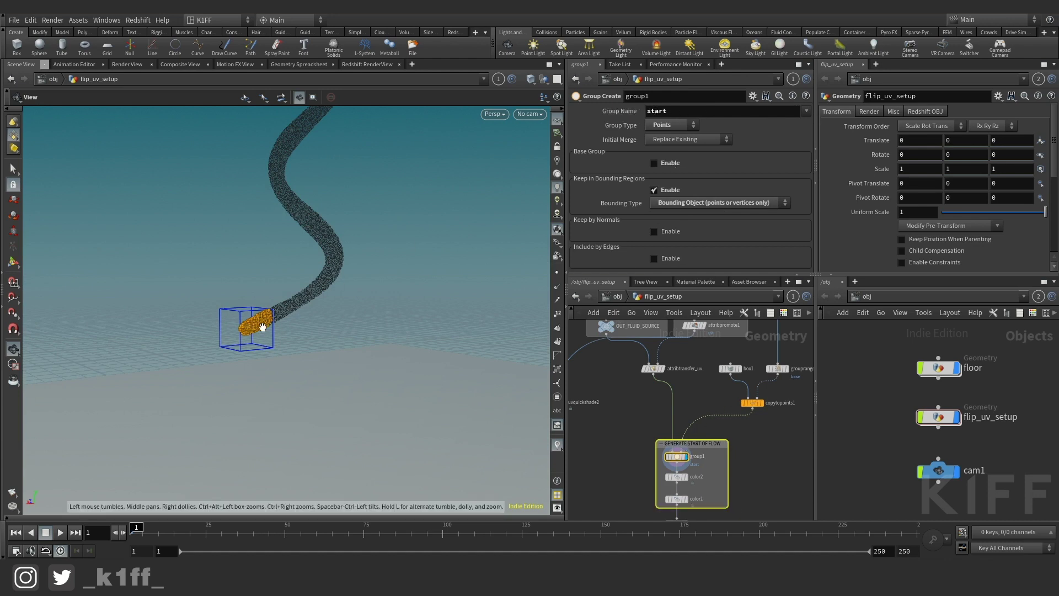
left_click_drag(261, 329, 270, 359)
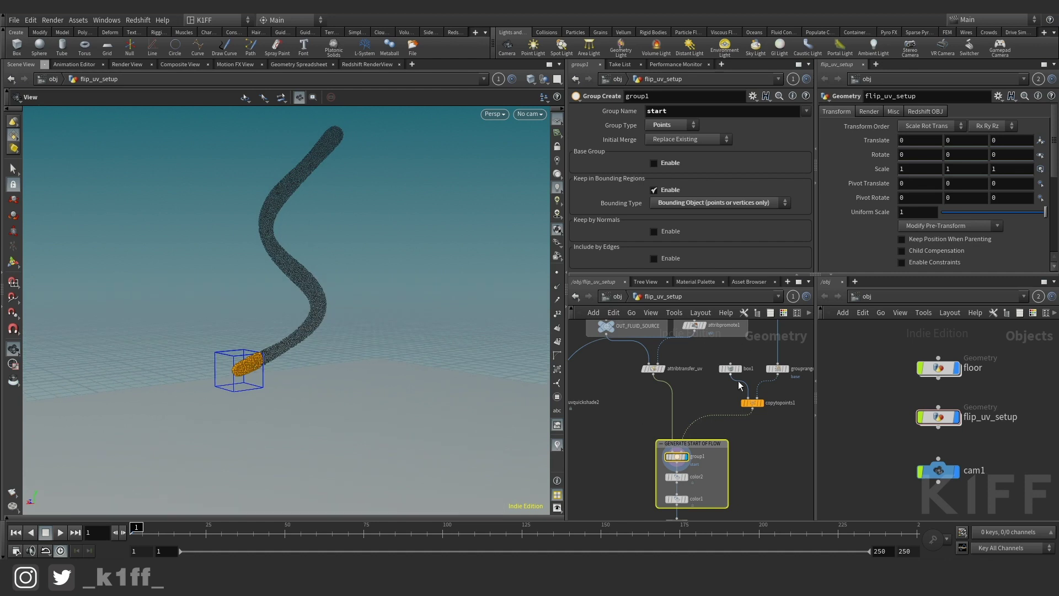
Step: Show the parameters of the add_noise_z node near the start of the network
scroll(765, 415, "down", 3)
middle_click_drag(772, 368, 754, 477)
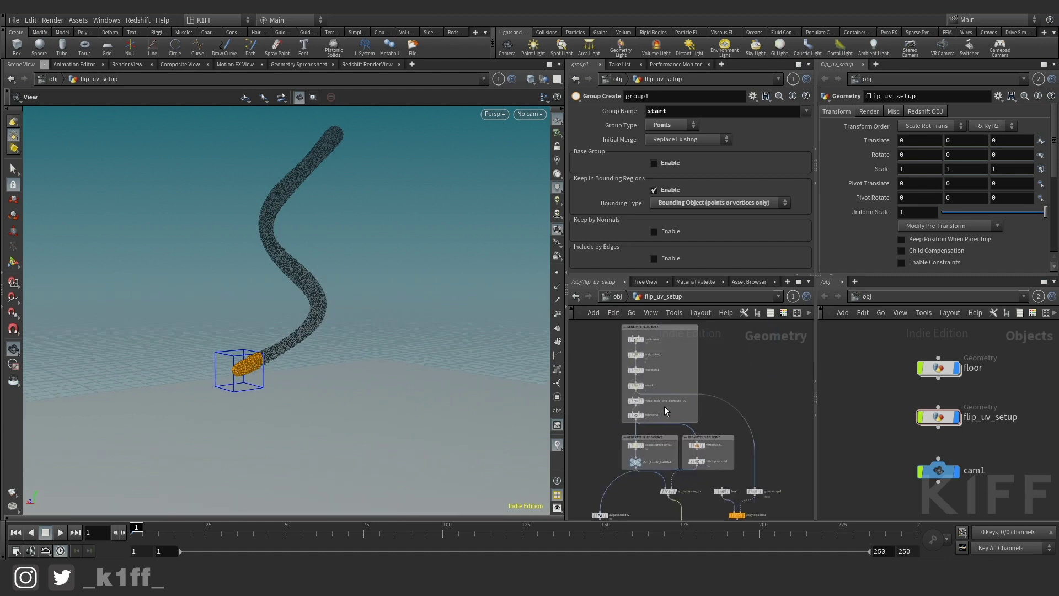
left_click(636, 354)
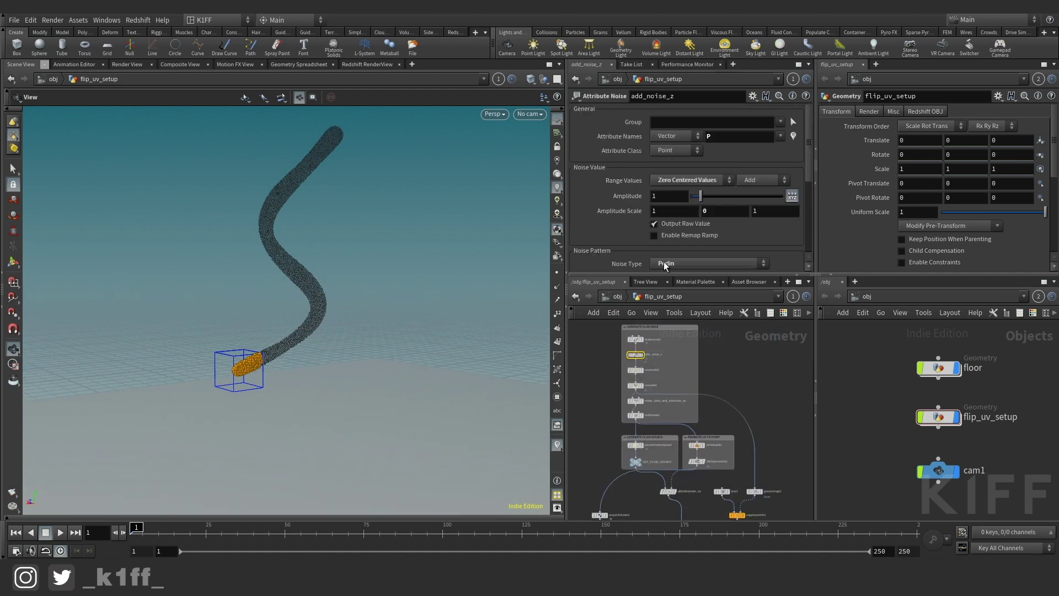
Step: Try a different noise offset on the add_noise_z node and undo the change
scroll(690, 229, "down", 7)
mouse_move(725, 209)
left_mouse_down()
mouse_move(699, 215)
mouse_move(729, 213)
left_mouse_up()
key("ctrl+z")
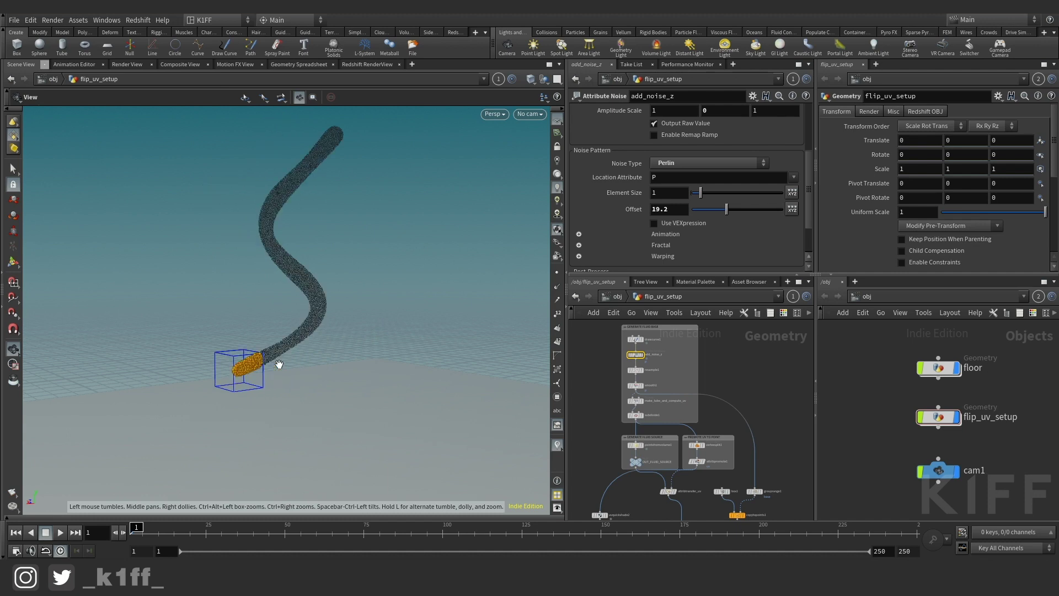
Step: Display the color2 node in the GENERATE START OF FLOW group and show its colour parameters
middle_click_drag(756, 461, 760, 420)
left_click_drag(264, 371, 251, 373)
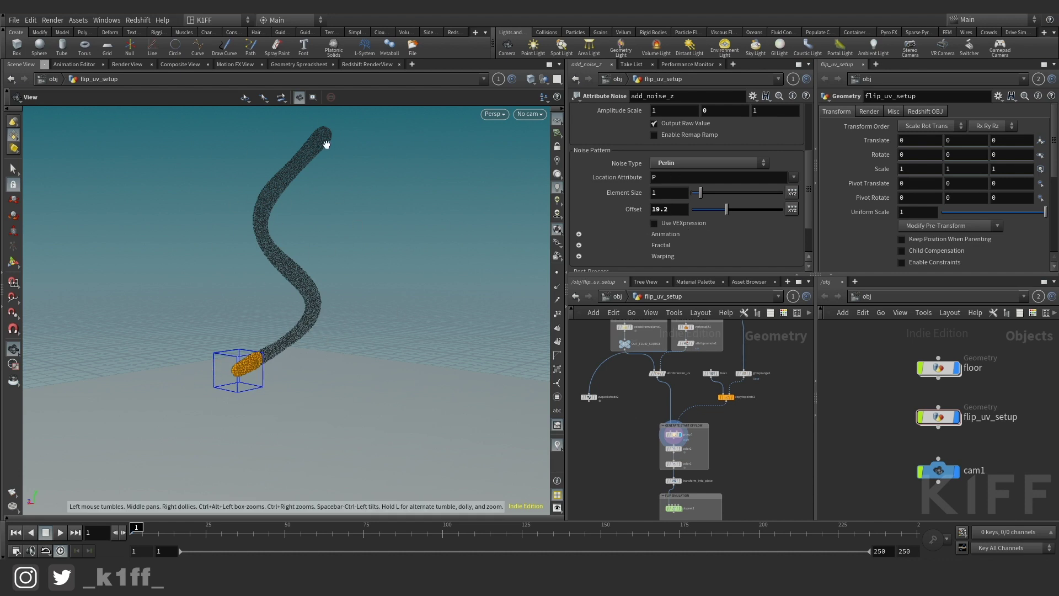
scroll(717, 456, "up", 3)
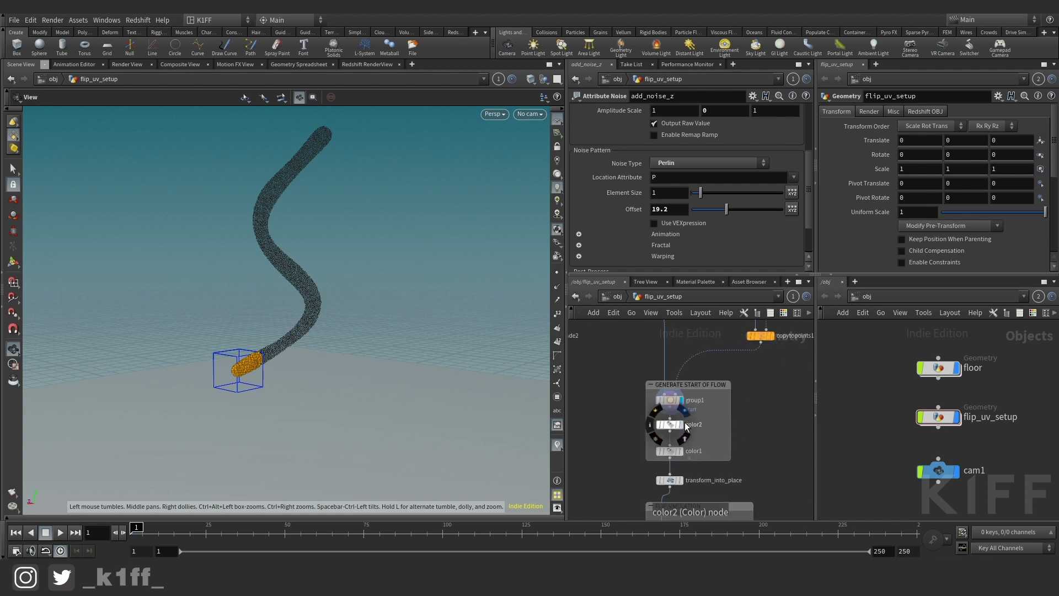
left_click(684, 424)
left_click_drag(606, 423, 698, 429)
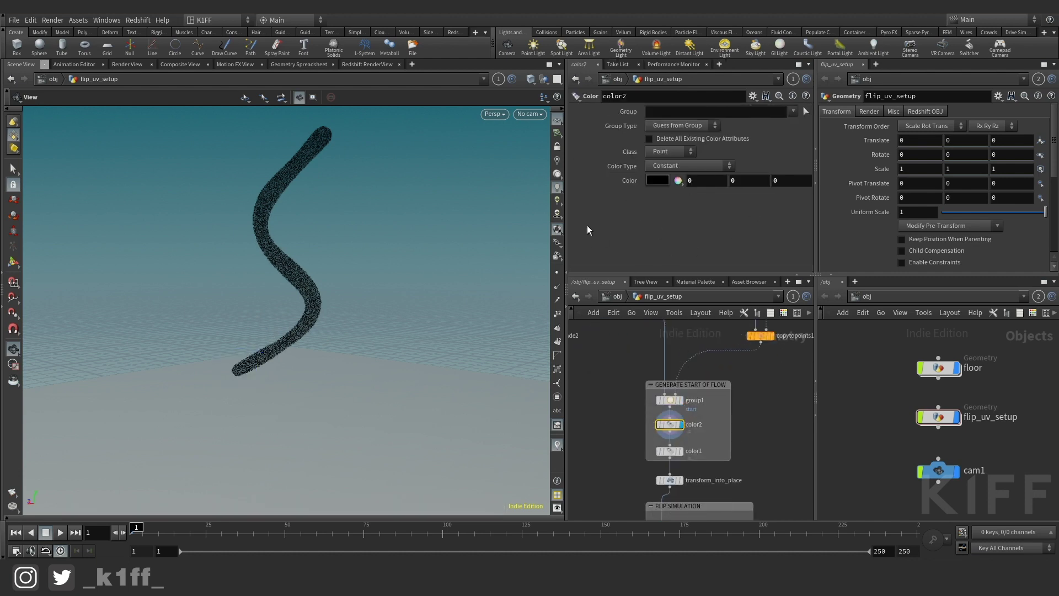
Step: Display the color1 node and examine the colour it assigns to the start group in the viewport
left_click(682, 450)
left_click(671, 451)
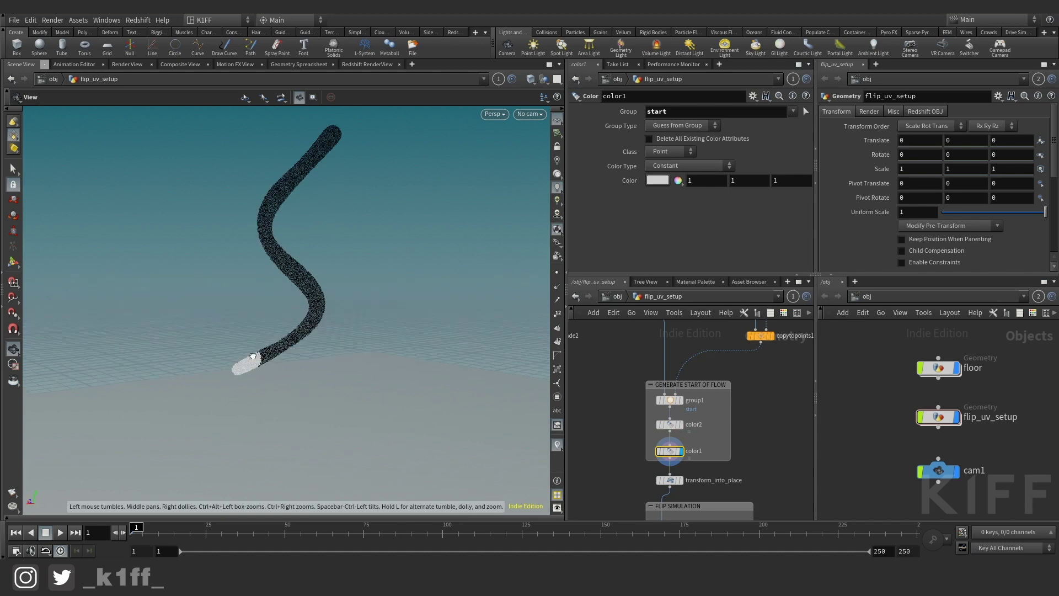
left_click_drag(252, 354, 298, 346)
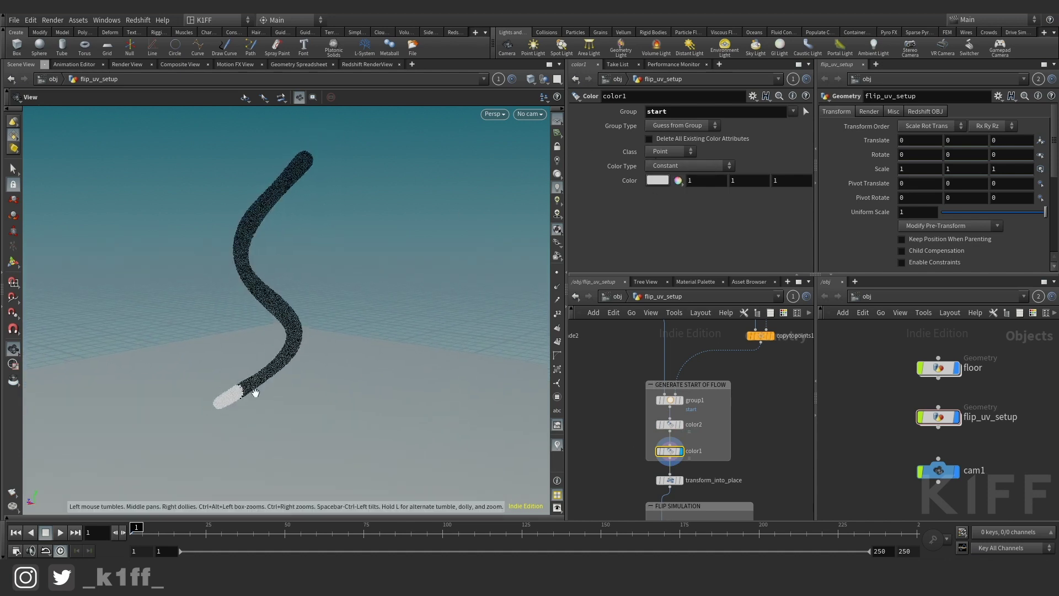
left_click_drag(242, 396, 240, 394)
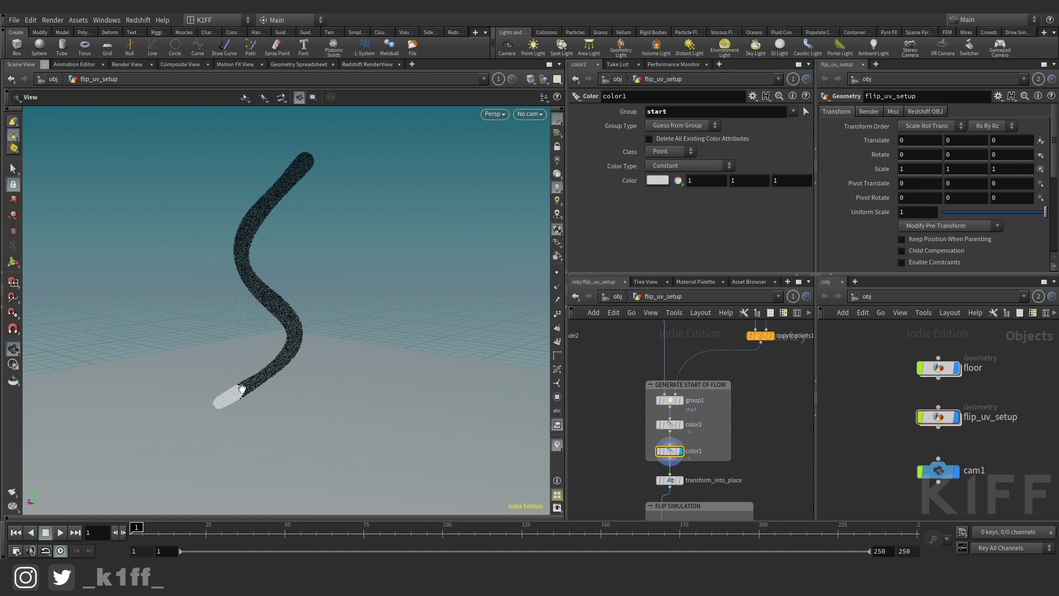
Step: Display the transform_into_place node and examine the moved tube against the floor
scroll(671, 464, "down", 3)
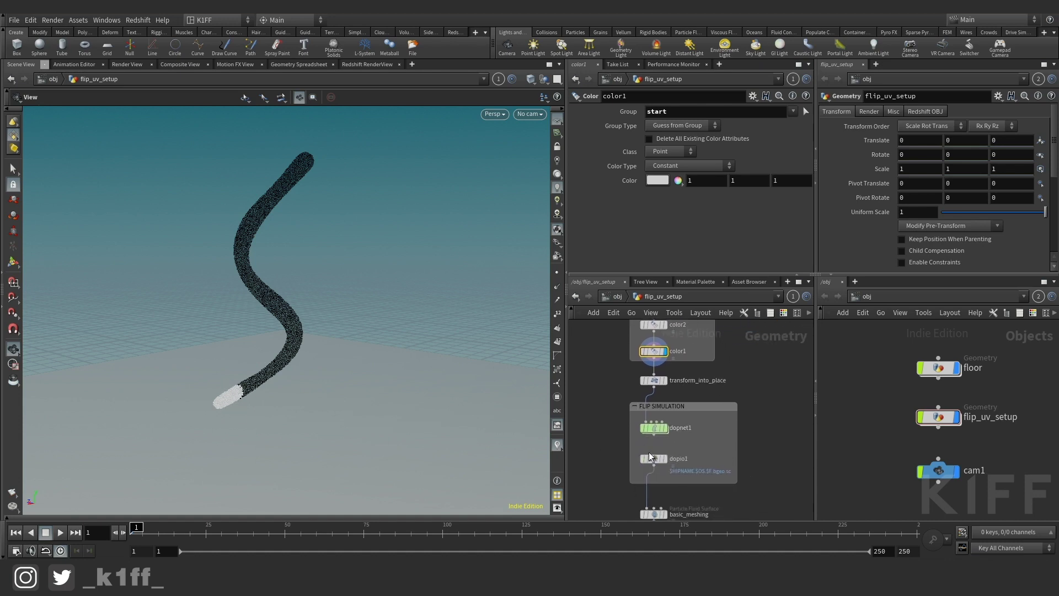
middle_click_drag(655, 396, 668, 421)
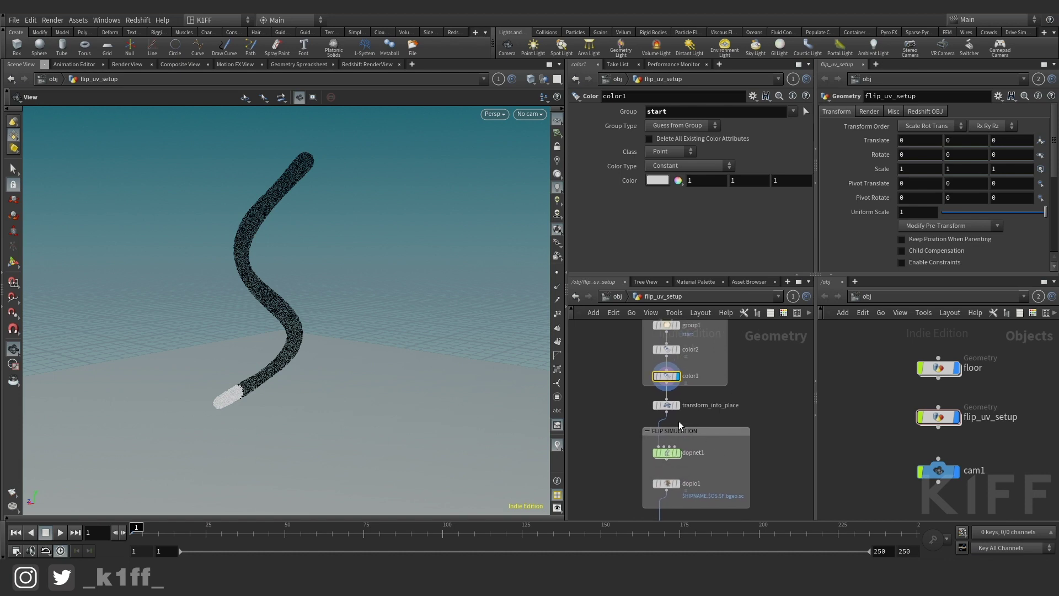
left_click_drag(290, 386, 239, 395)
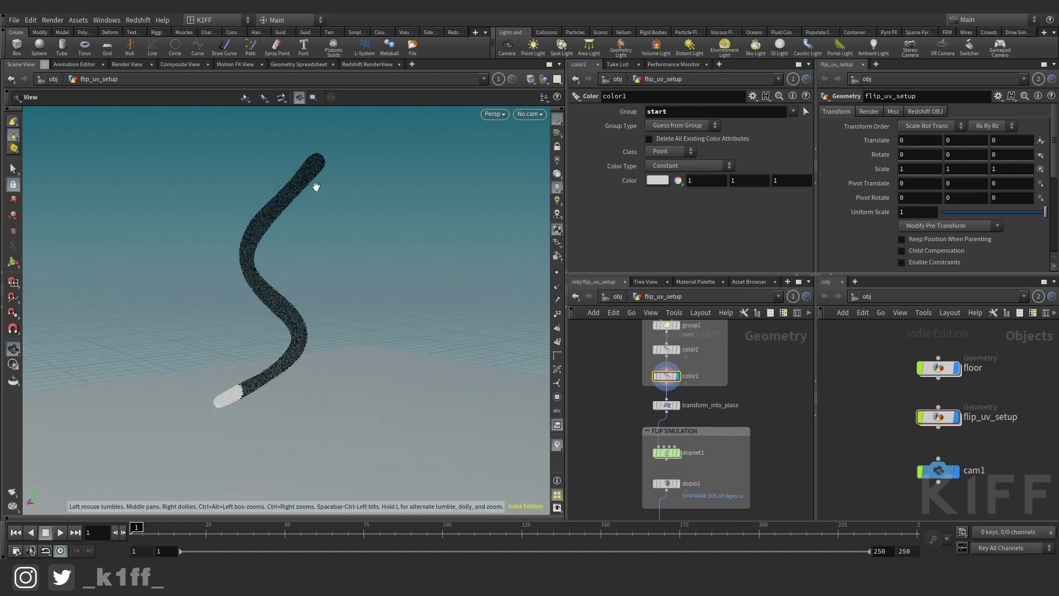
left_click(674, 405)
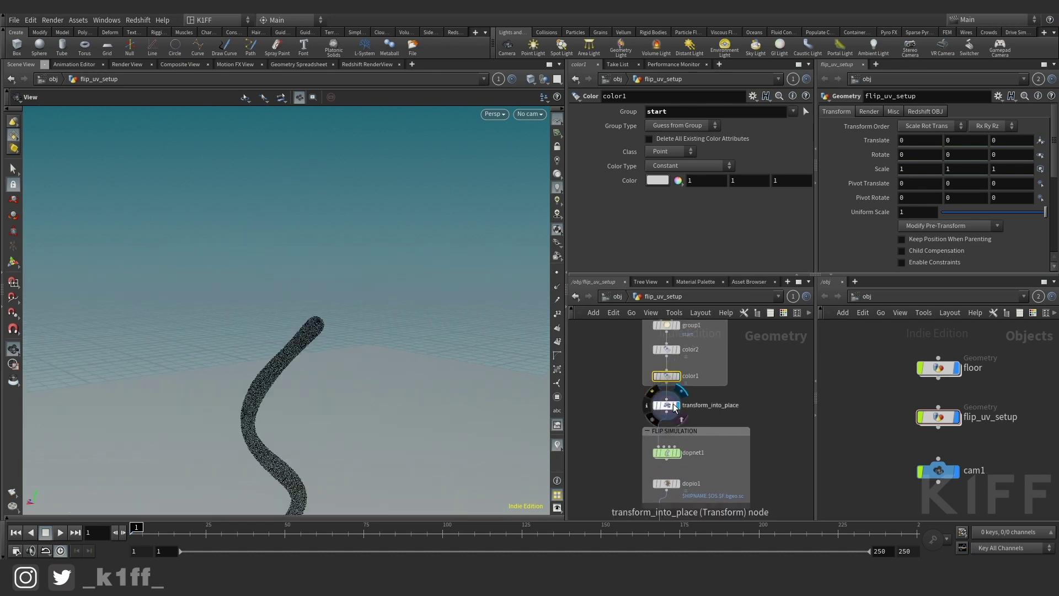
left_click(669, 409)
mouse_move(337, 237)
left_mouse_down()
mouse_move(296, 323)
mouse_move(328, 238)
left_mouse_up()
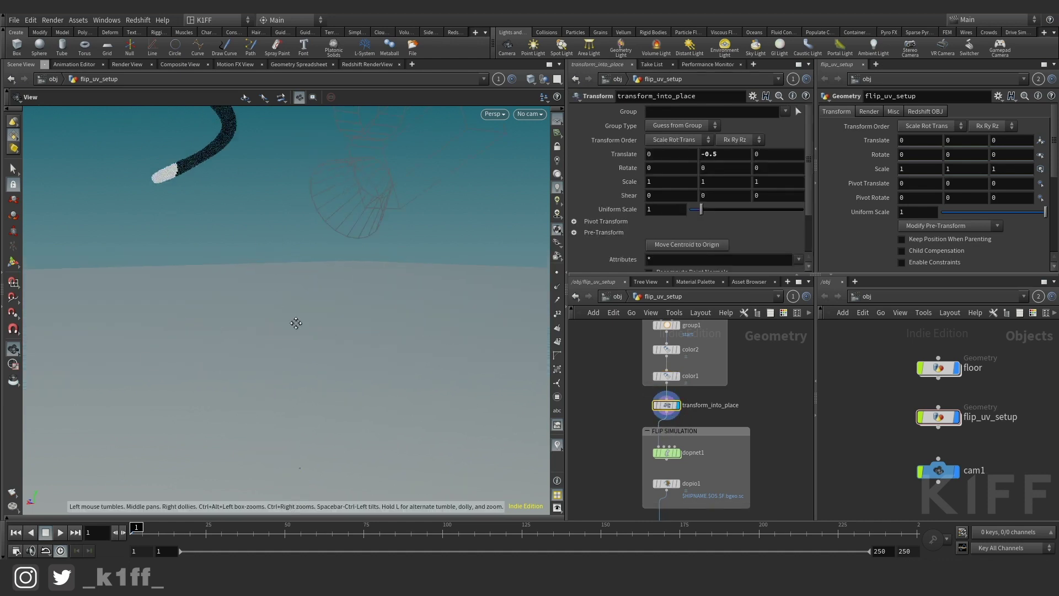
middle_click_drag(328, 237, 311, 308)
left_click_drag(311, 308, 337, 315)
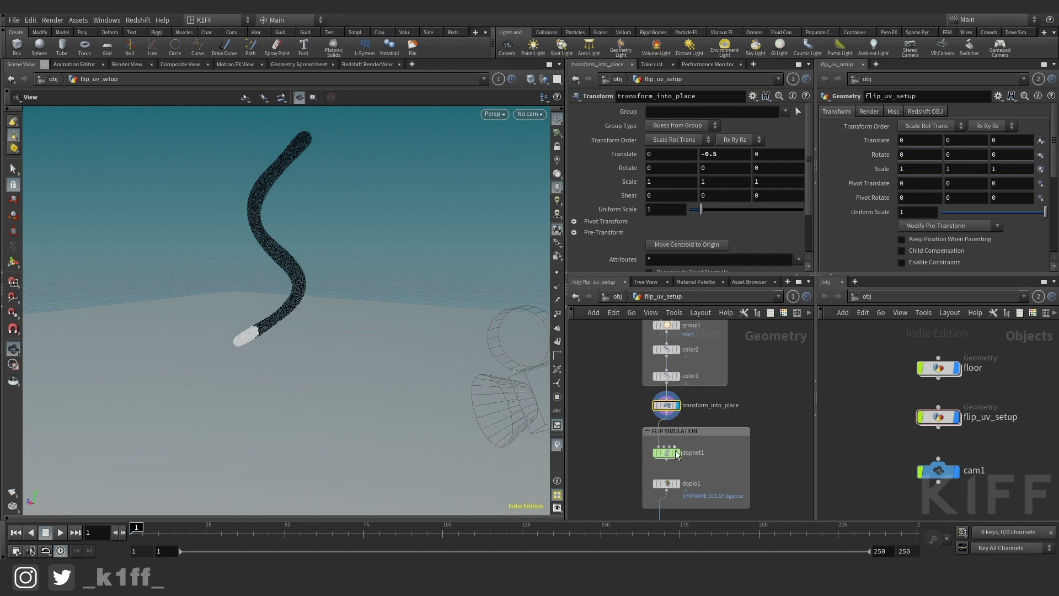
Step: Enter the dopnet1 network and move the flipsolver1 and output nodes closer together
double_click(667, 453)
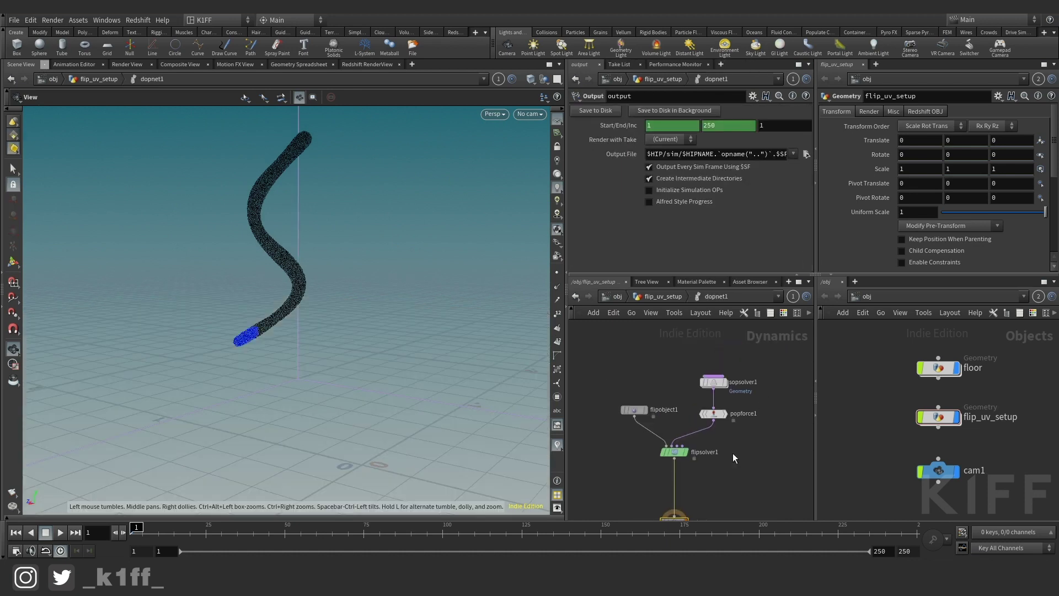
middle_click_drag(713, 458, 710, 420)
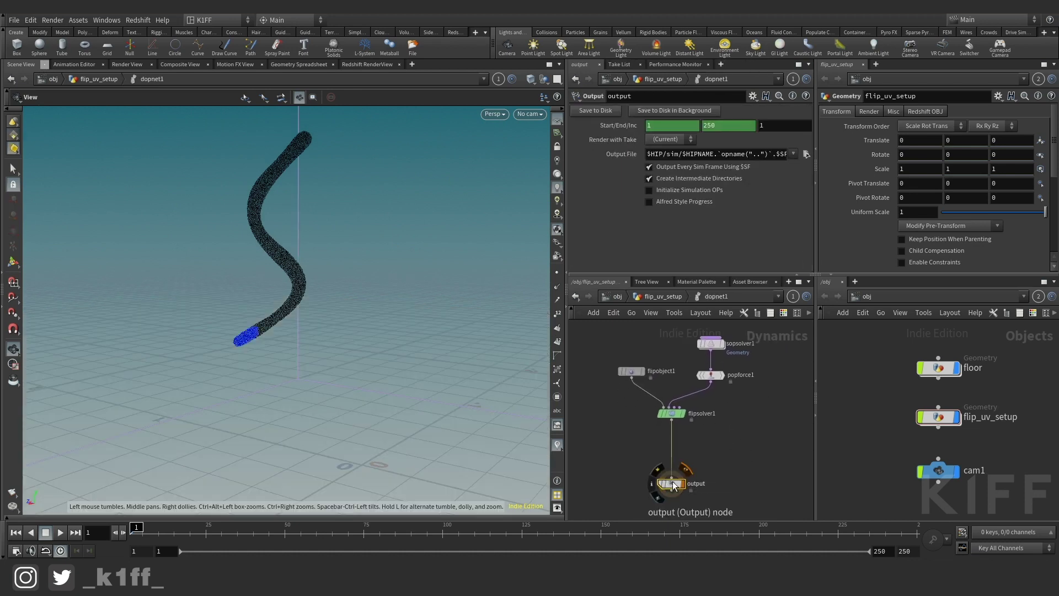
left_click_drag(676, 481, 677, 470)
left_click_drag(672, 416, 672, 429)
Step: Review the flipsolver1 node's viscosity, particle reseeding, particle behavior and substep settings
left_click_drag(628, 419, 723, 442)
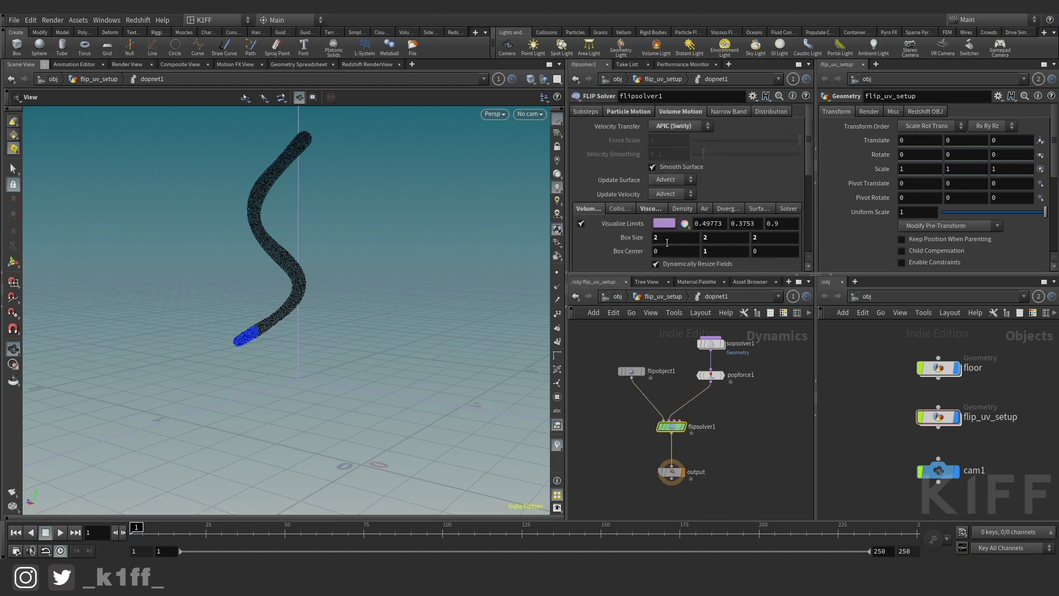
left_click(647, 208)
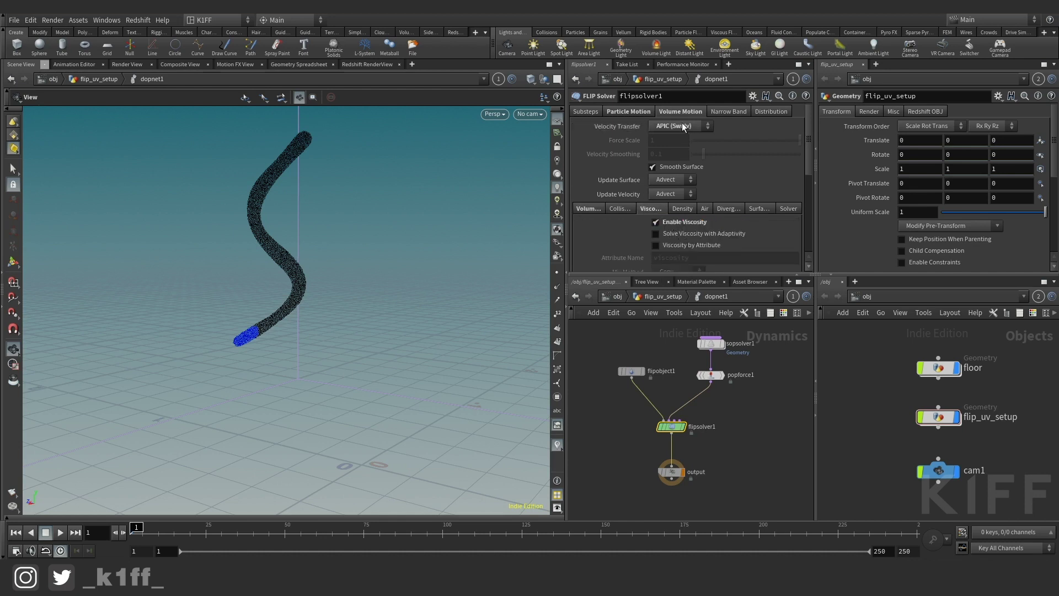
left_click(628, 114)
left_click(622, 192)
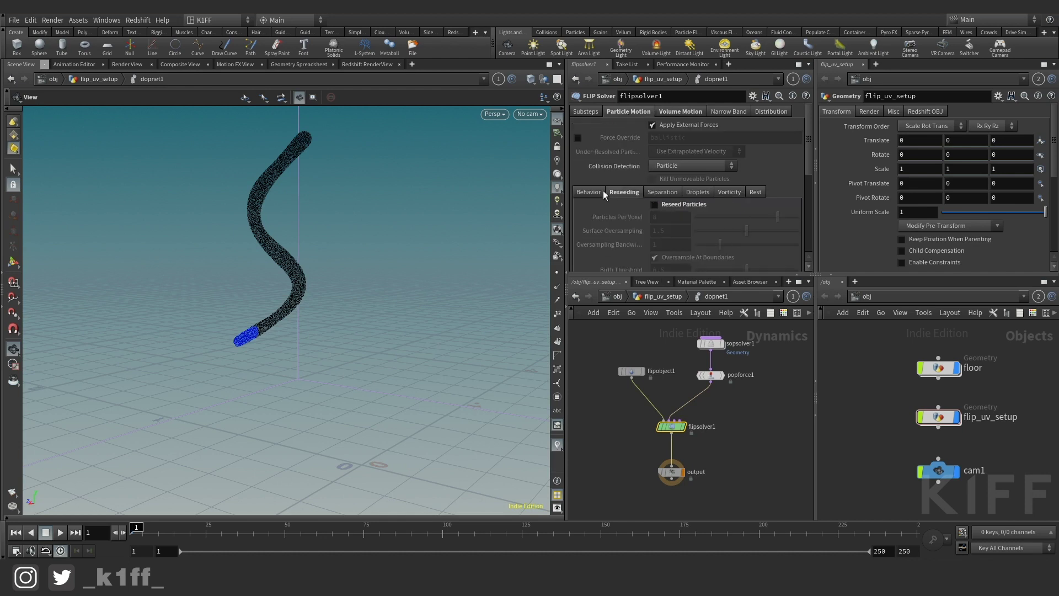
left_click(588, 192)
left_click(596, 112)
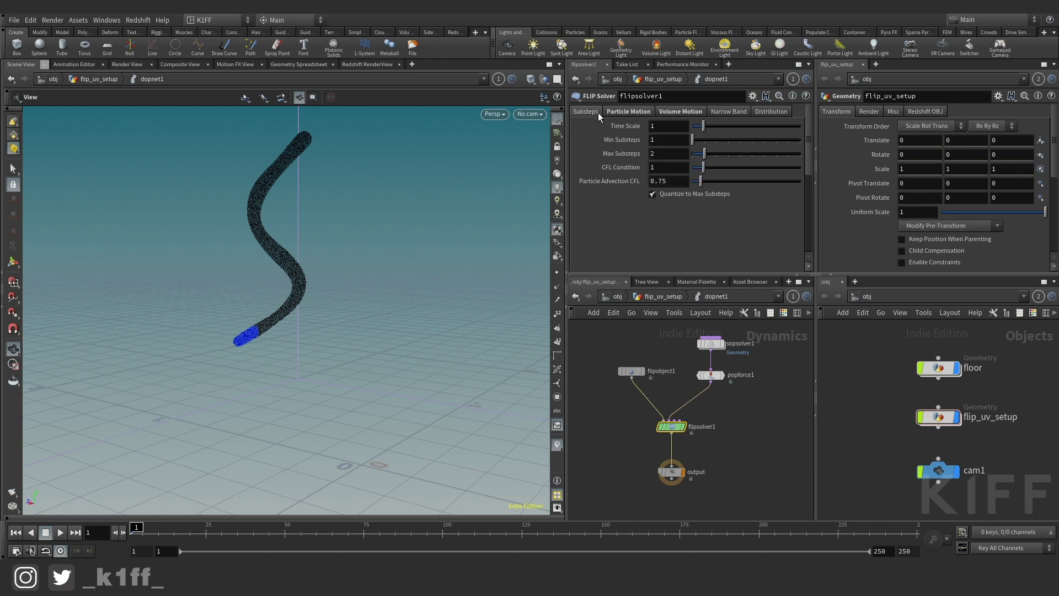
Step: Review the flipobject1 node's input type and SOP path expression in its initial data settings
left_click(631, 371)
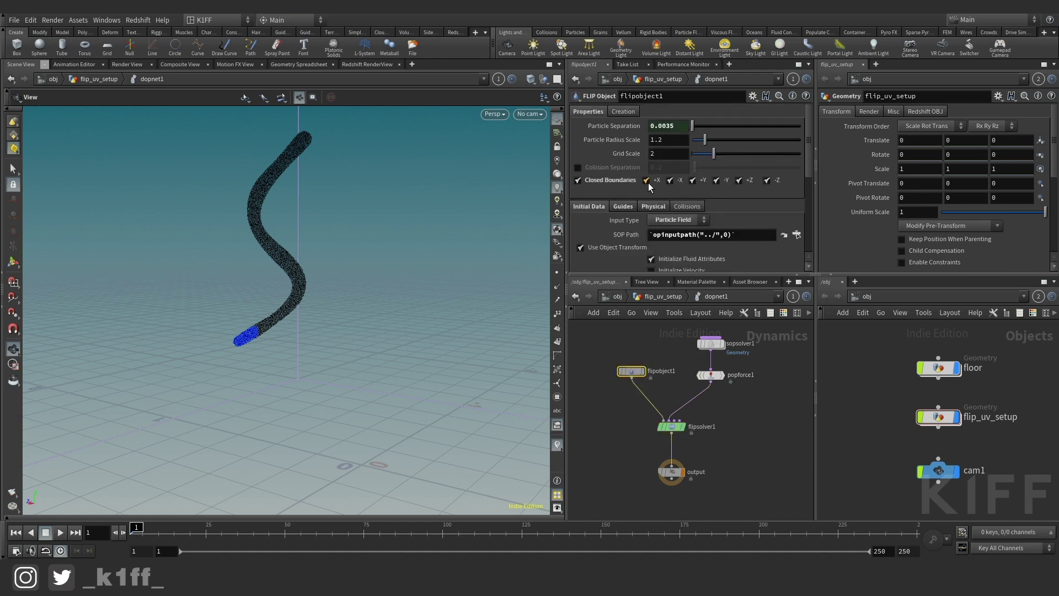
left_click(668, 219)
left_click(668, 220)
left_click_drag(747, 232, 580, 248)
left_click(614, 340)
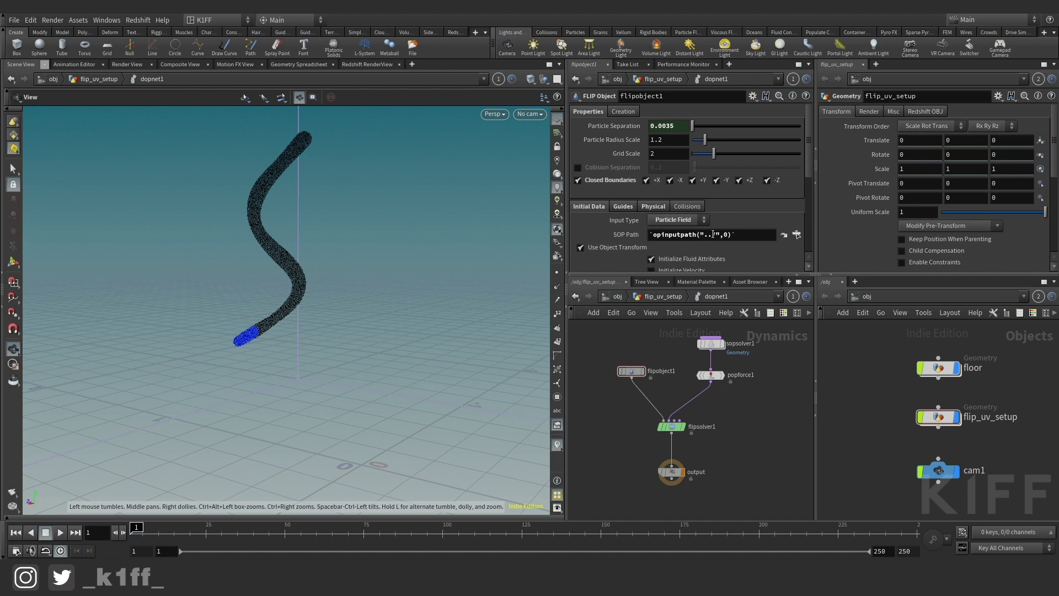
left_click_drag(719, 236, 700, 239)
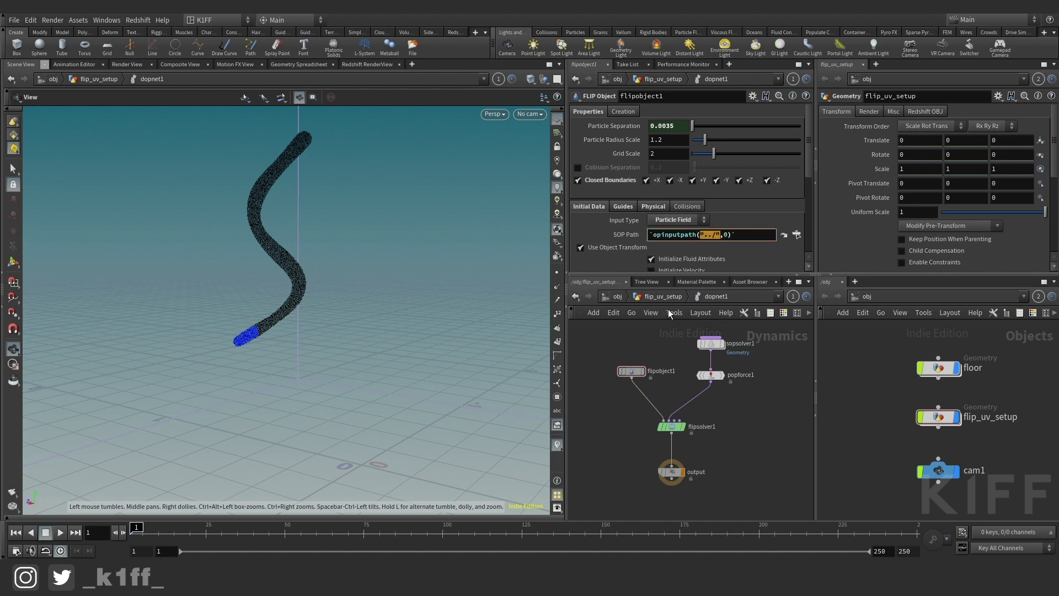
Step: Go up to the geometry network to check what feeds dopnet1, and return inside dopnet1
key("u")
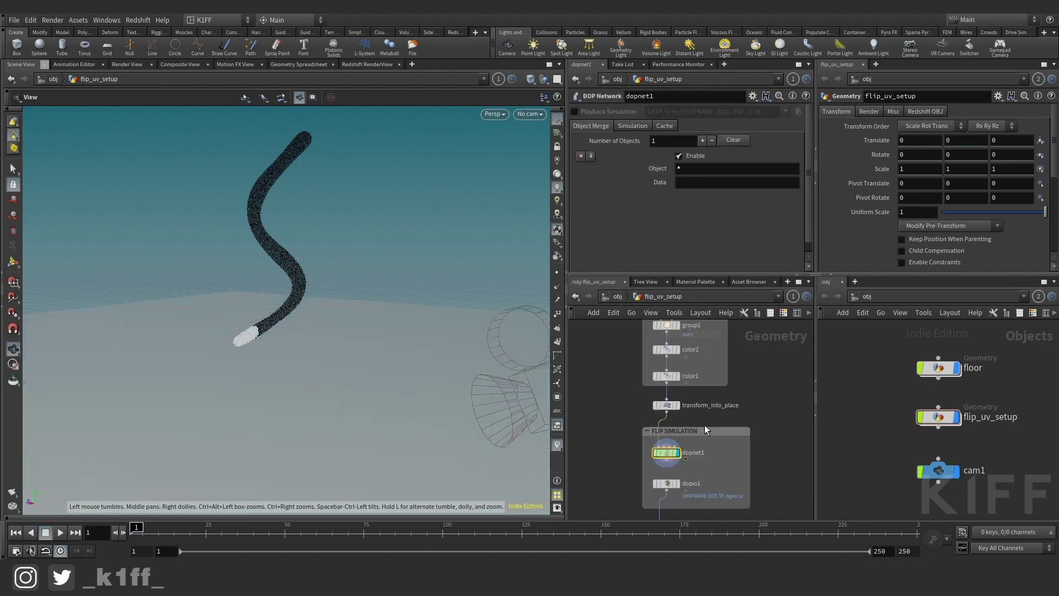
double_click(673, 452)
key("u")
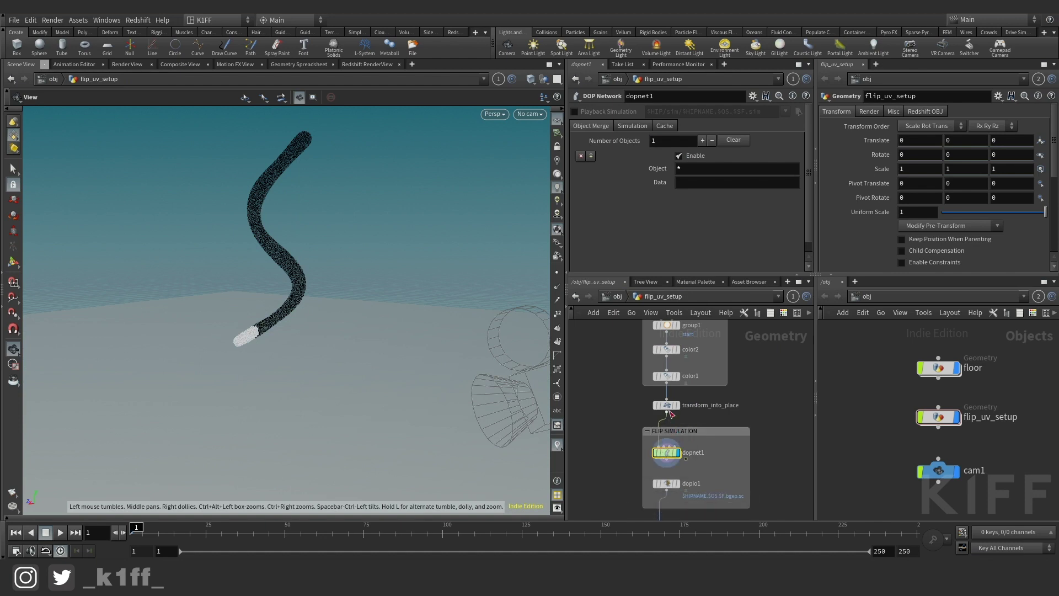
double_click(673, 454)
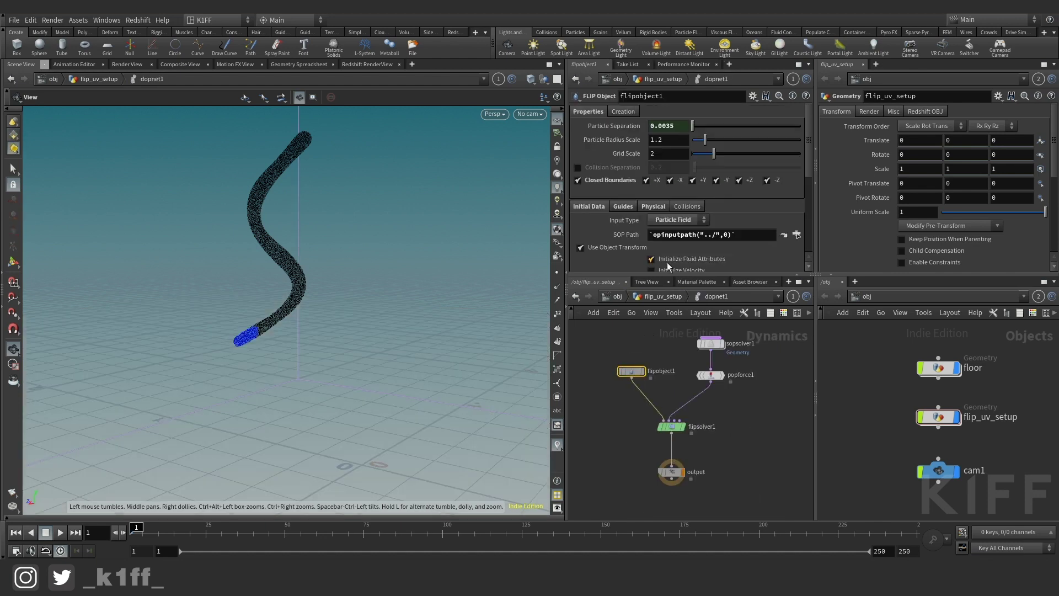
Step: Compare flipobject1's particle separation with the point separation of the pointsfromvolume1 node in flip_uv_setup
scroll(654, 254, "down", 2)
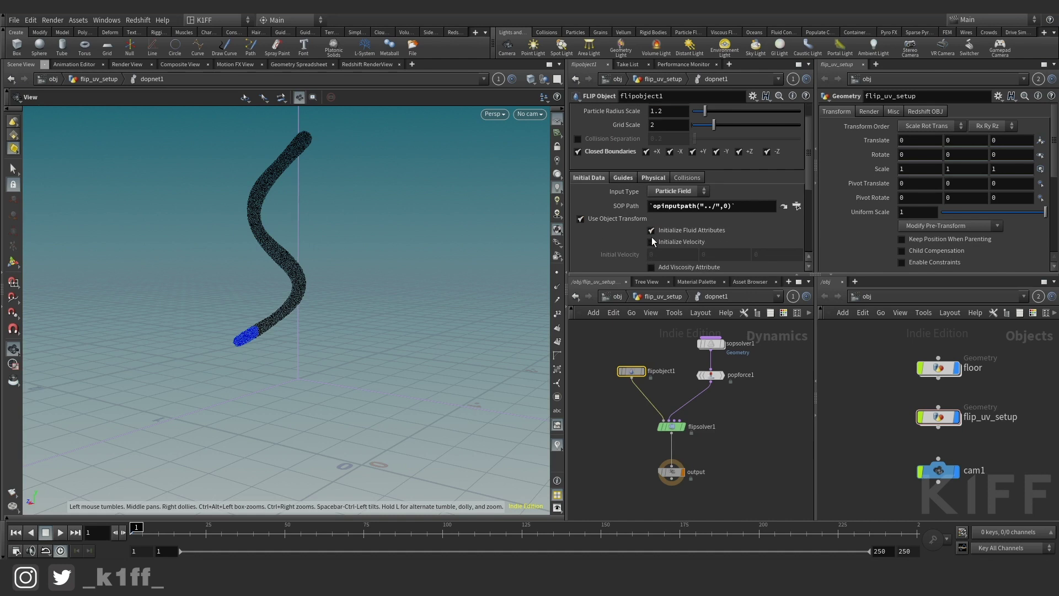
scroll(651, 236, "up", 2)
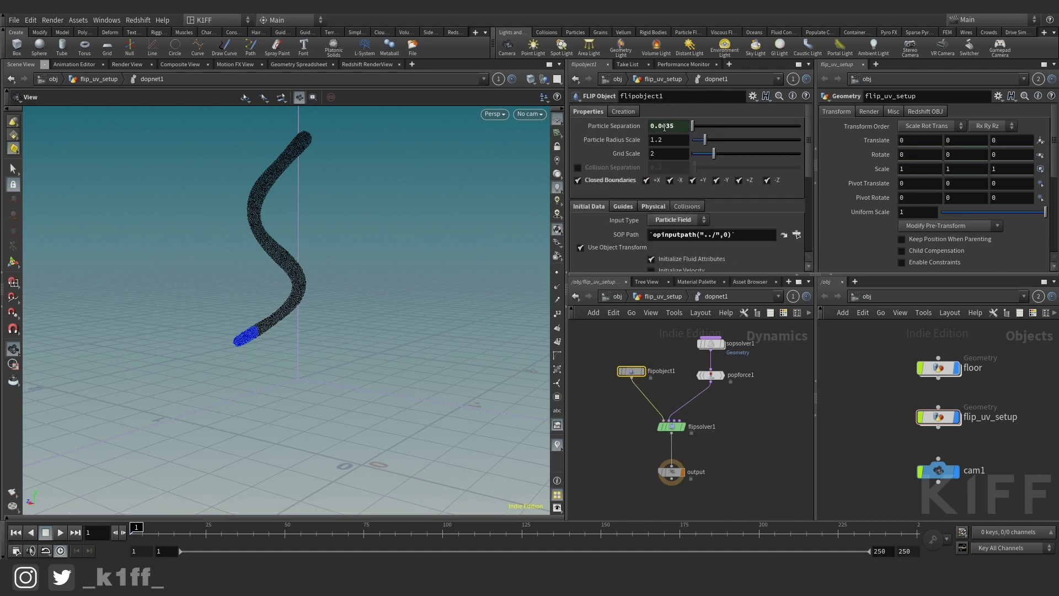
left_click(651, 296)
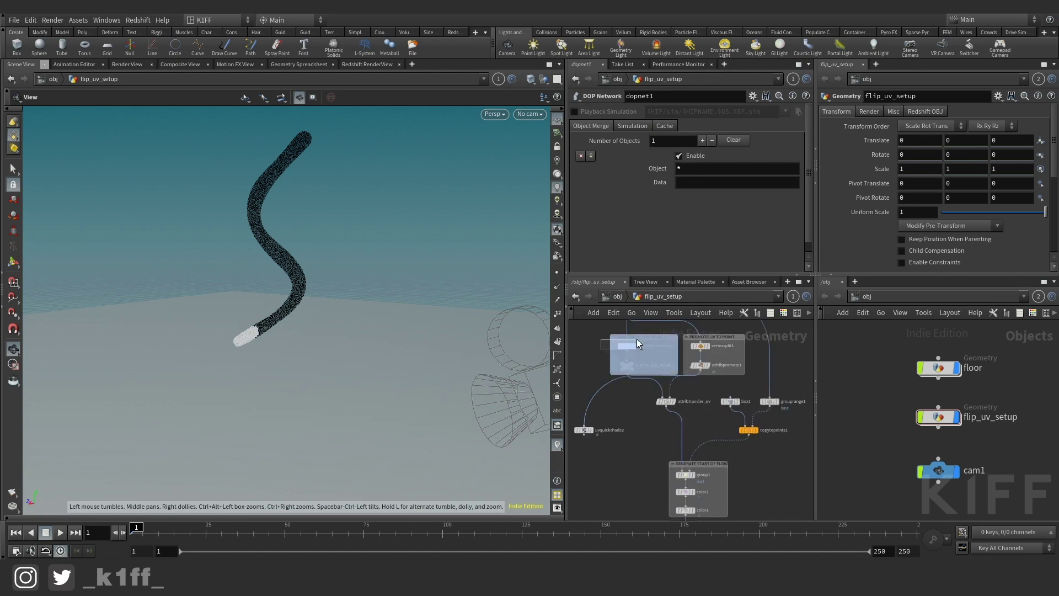
left_click(627, 346)
Step: Enter the sopsolver1 node inside dopnet1 and show the parameters of its dop_geometry import
middle_click_drag(765, 516, 766, 361)
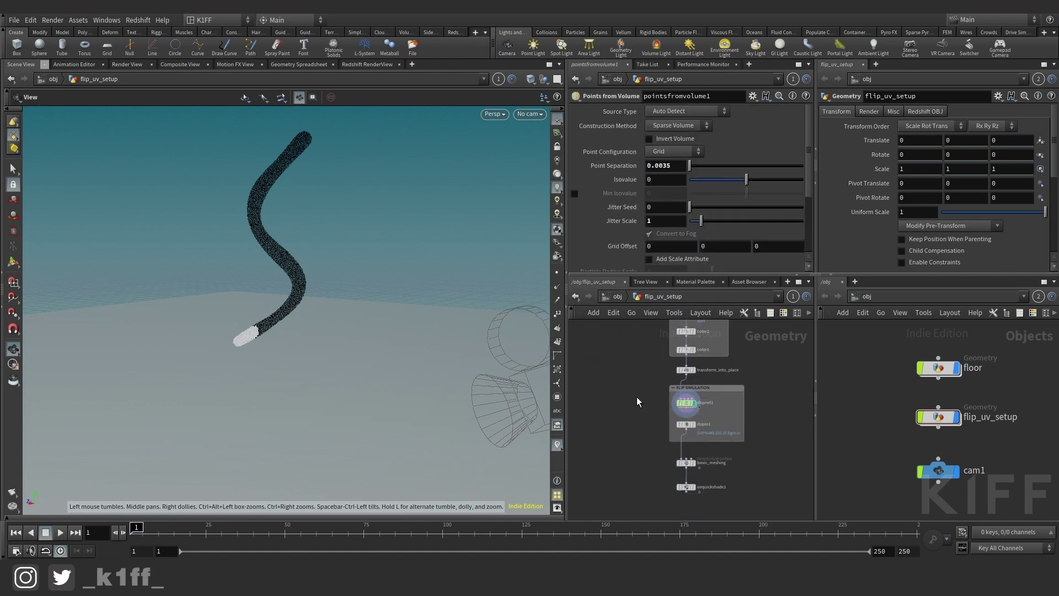
key("Return")
key("Return")
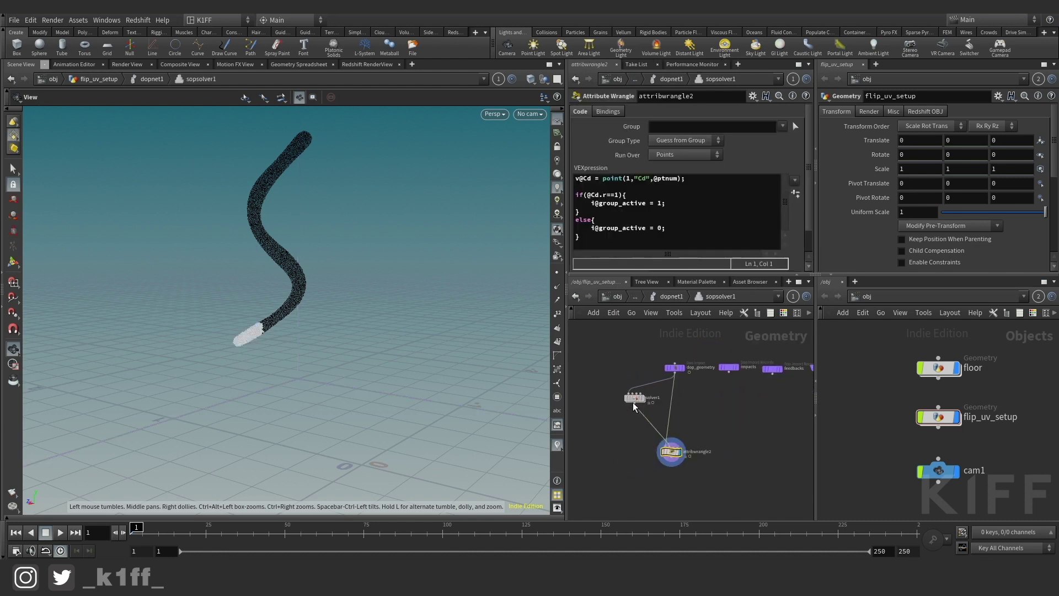
left_click_drag(618, 379, 712, 341)
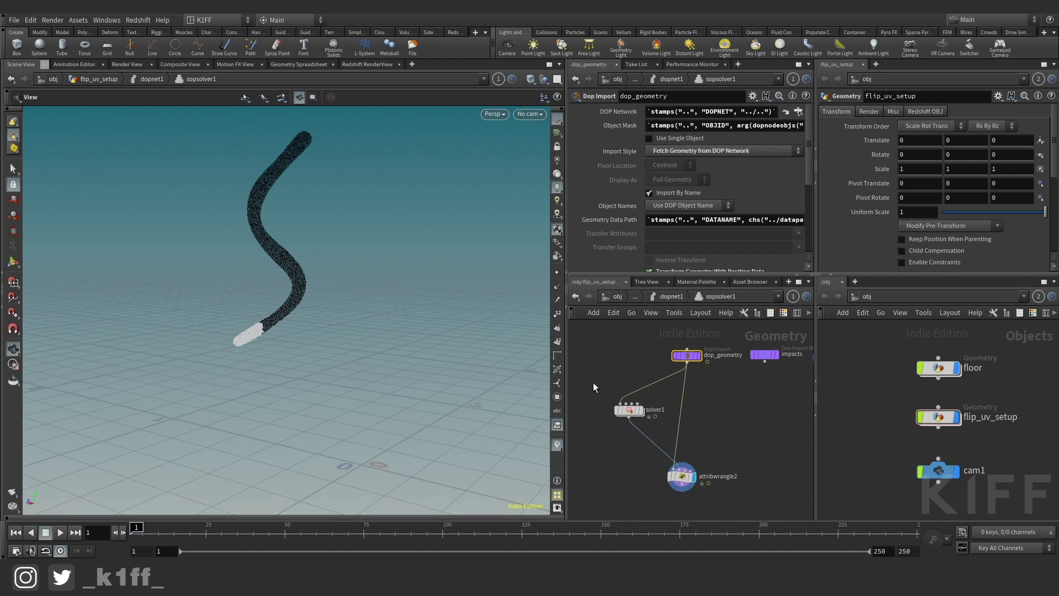
Step: Enter the solver1 node and display attribblur1 with its parameters, viewing the white start points up close
left_click(629, 410)
key("Return")
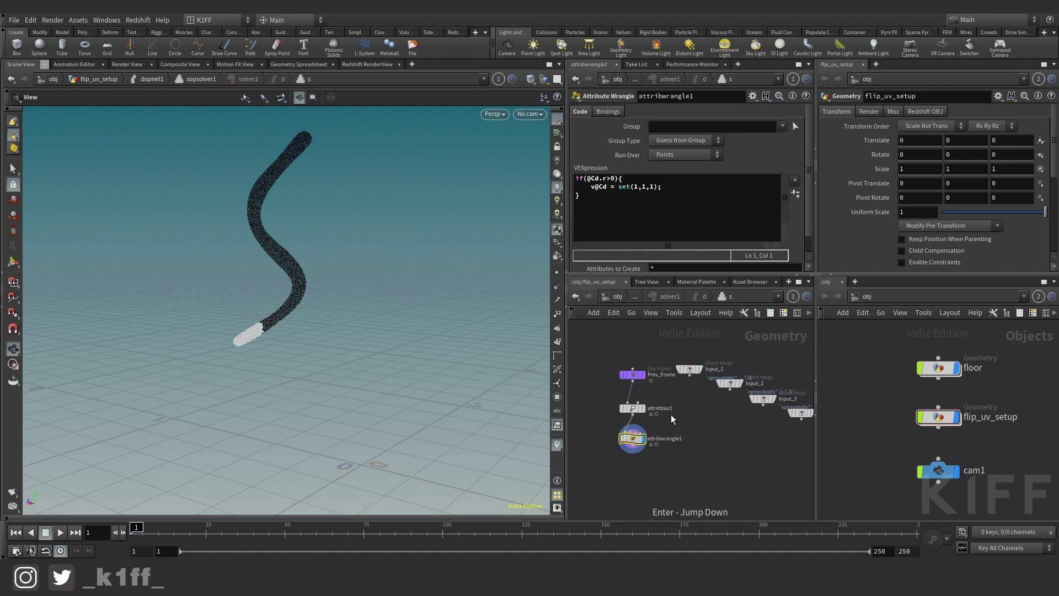
left_click(639, 410)
scroll(264, 330, "up", 5)
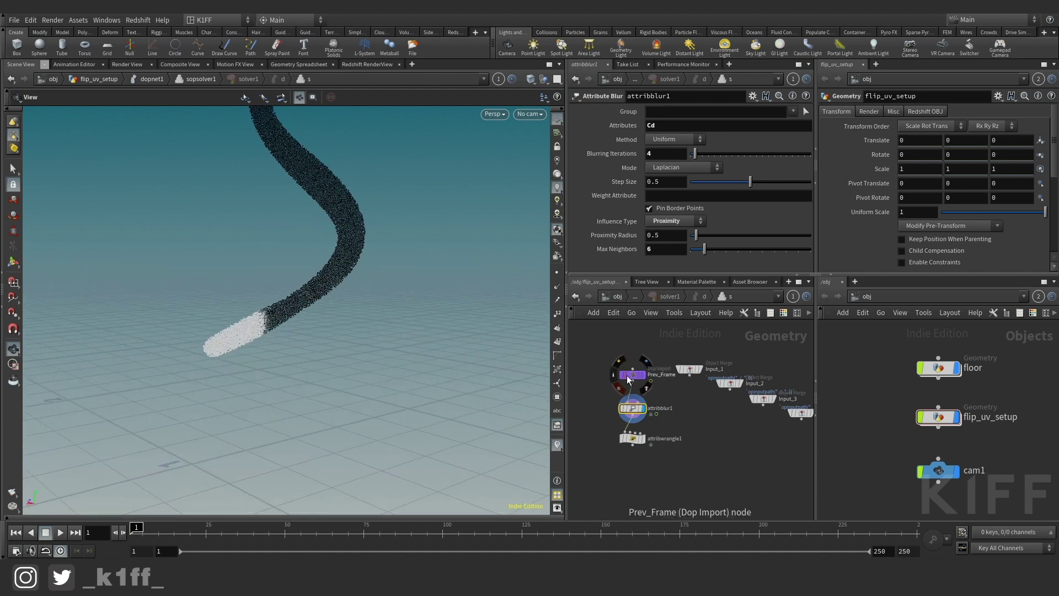
Step: Try a higher number of blurring iterations on attribblur1 and undo the change
left_click(647, 362)
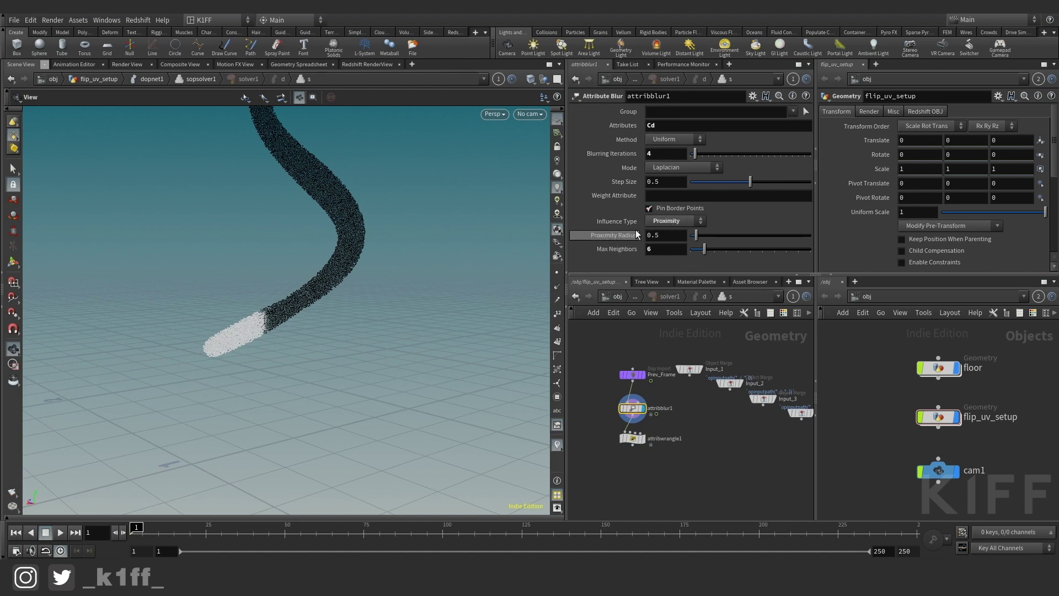
left_click_drag(695, 154, 862, 158)
key("ctrl+z")
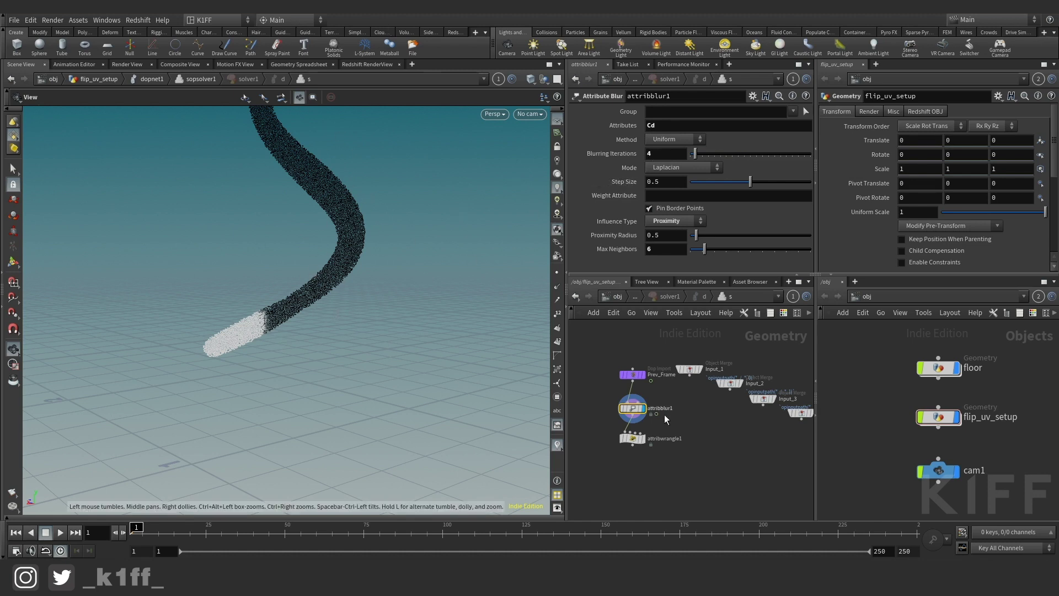
Step: Compare the displayed results of attribblur1 and attribwrangle1 inside solver1, and examine the wrangle's line that sets Cd, leaving attribwrangle1 displayed
left_click(640, 439)
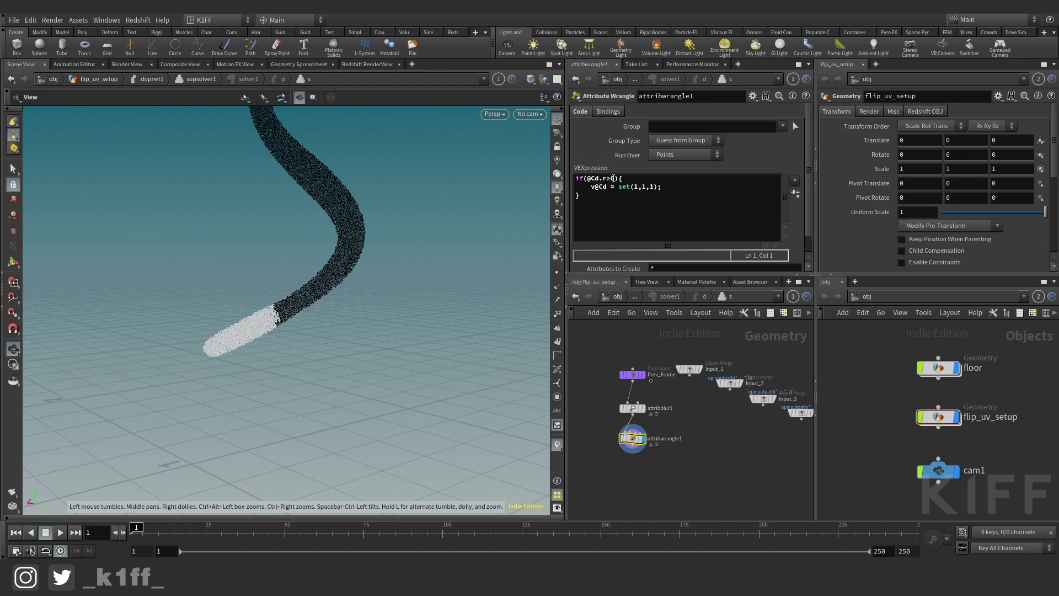
left_click(643, 409)
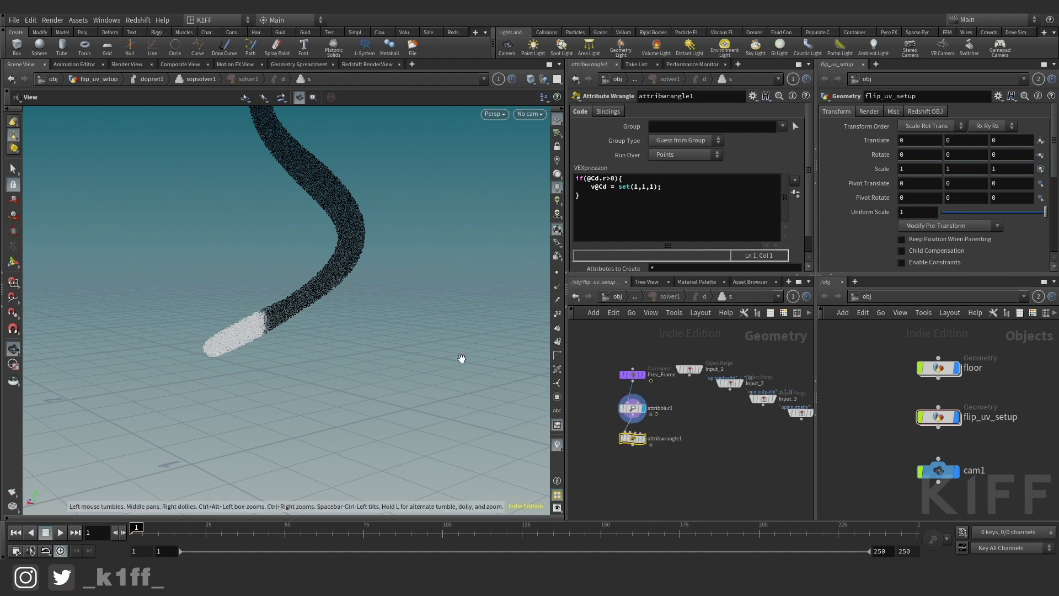
scroll(269, 323, "up", 5)
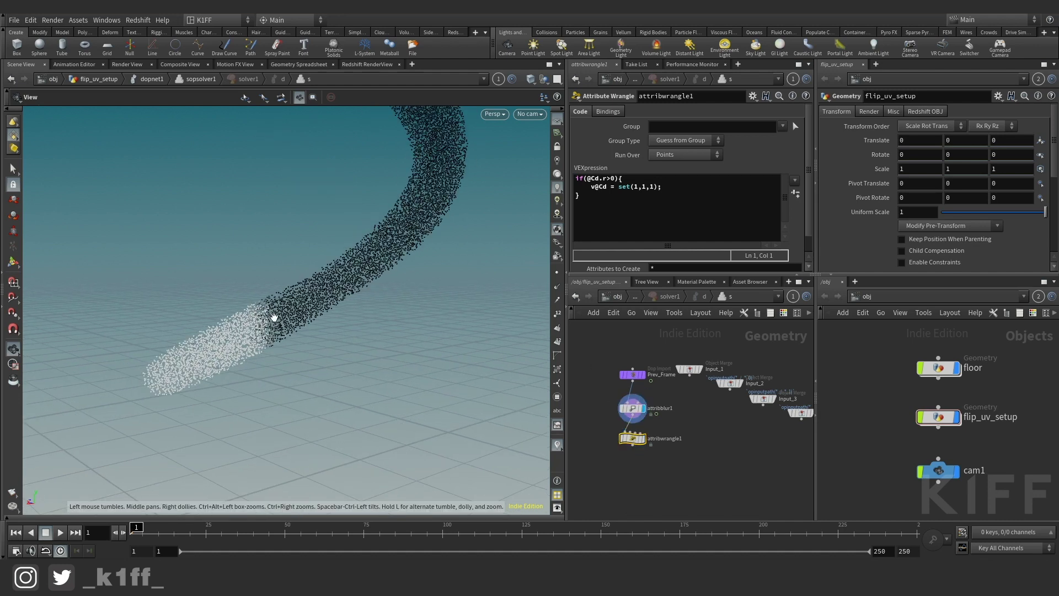
scroll(275, 318, "down", 2)
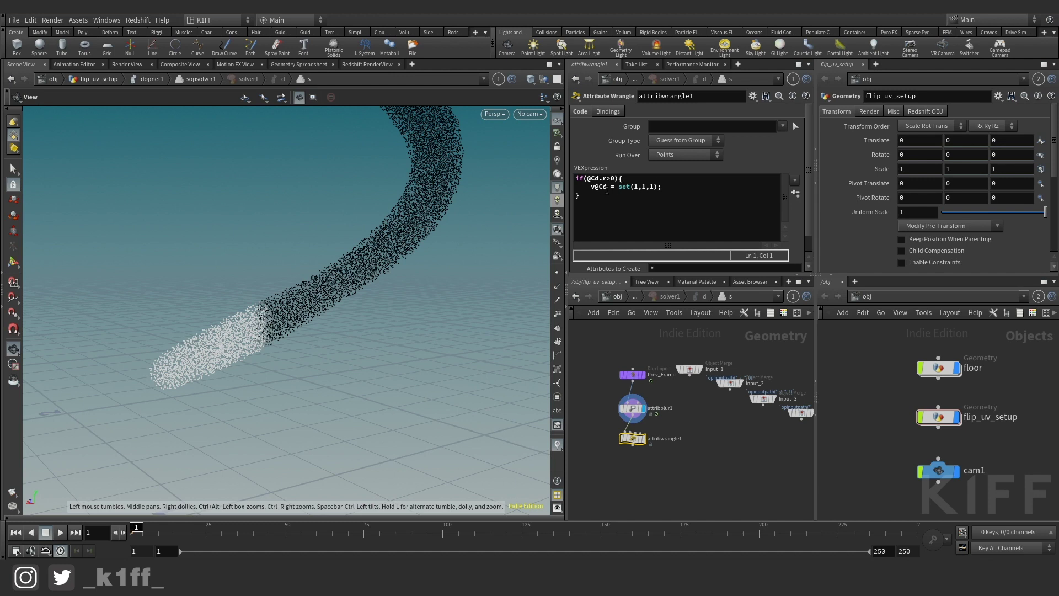
left_click_drag(595, 187, 675, 187)
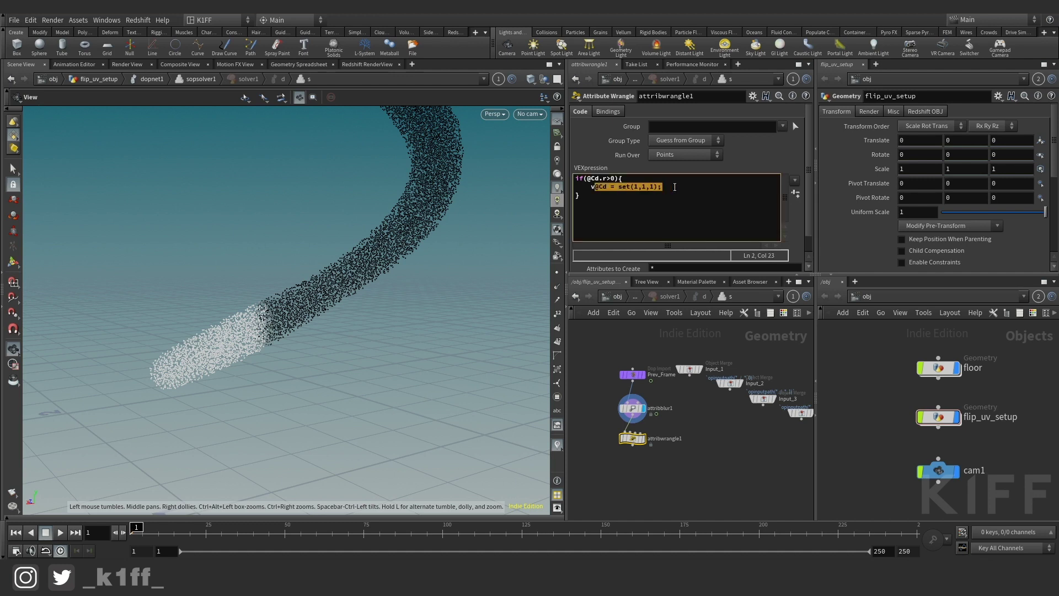
left_click(643, 438)
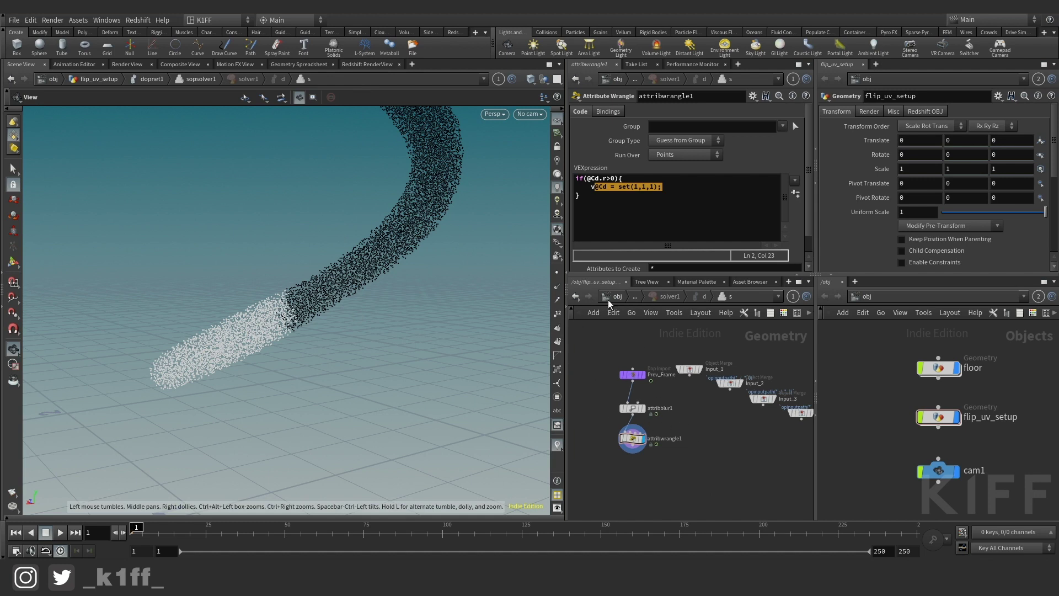
Step: Return to the sopsolver1 network, move solver1 to the other side of dop_geometry, and compare the displayed outputs of dop_geometry, solver1 and attribwrangle2
key("u")
middle_click_drag(746, 452, 749, 431)
left_click(685, 456)
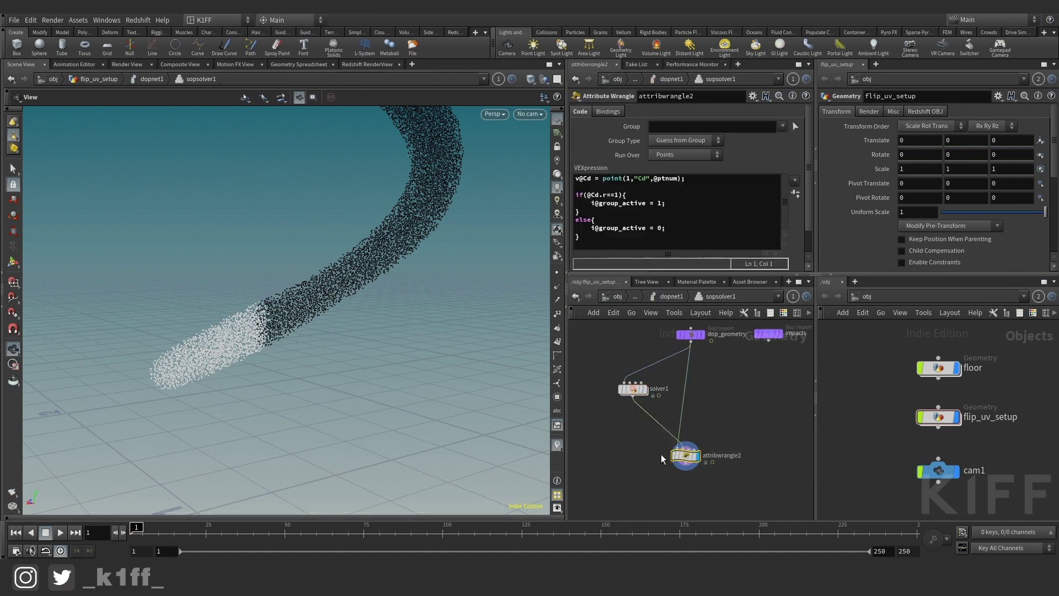
left_click(644, 391)
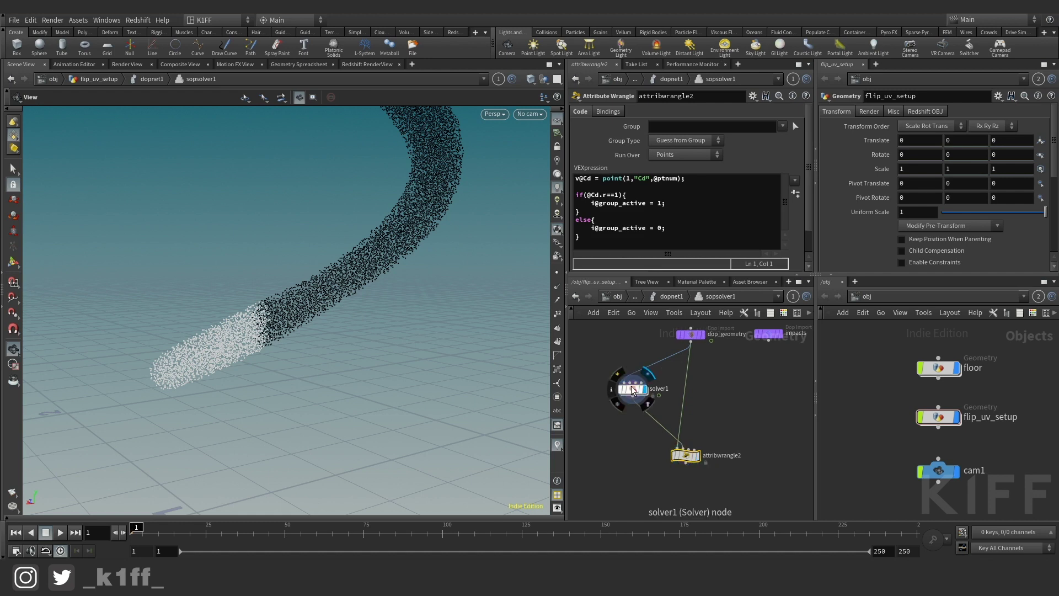
left_click_drag(634, 394, 748, 396)
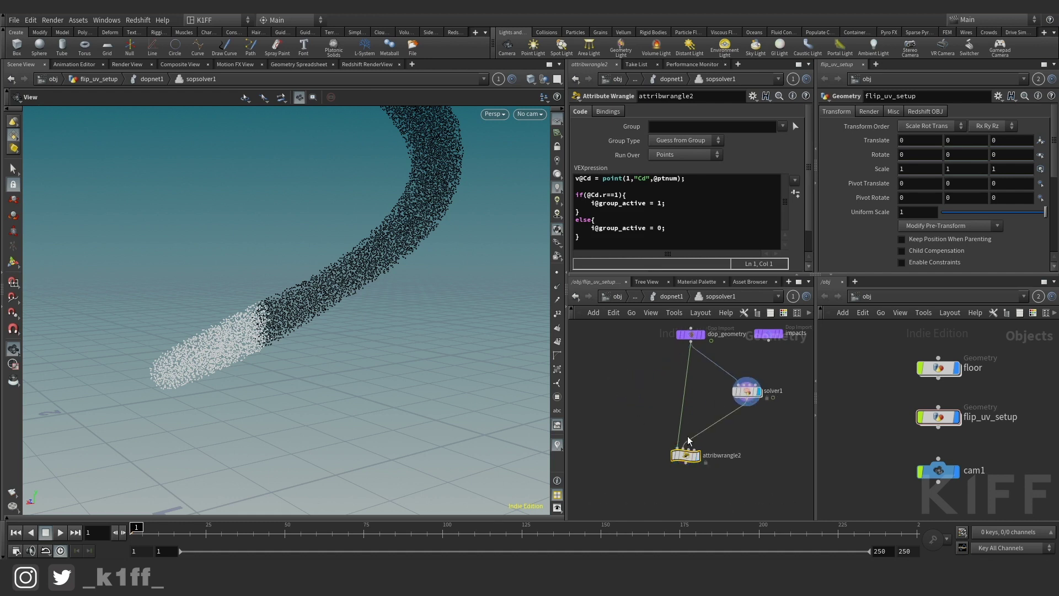
left_click(709, 329)
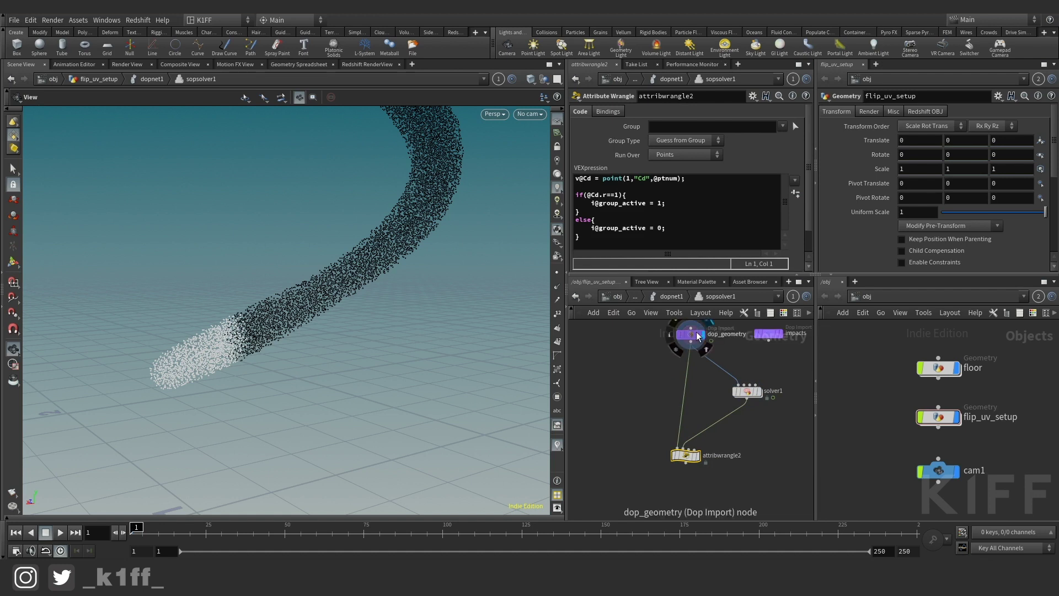
left_click(677, 451)
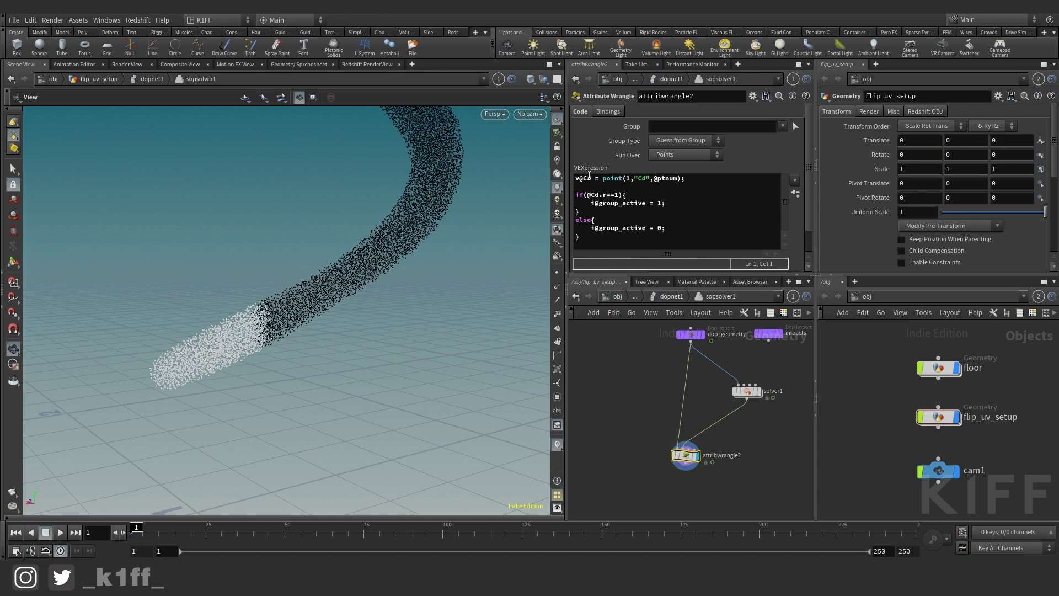
Step: Examine attribwrangle2's code, covering the Cd lookup by point number and the condition that sets group_active
left_click_drag(607, 178, 662, 177)
left_click(677, 177)
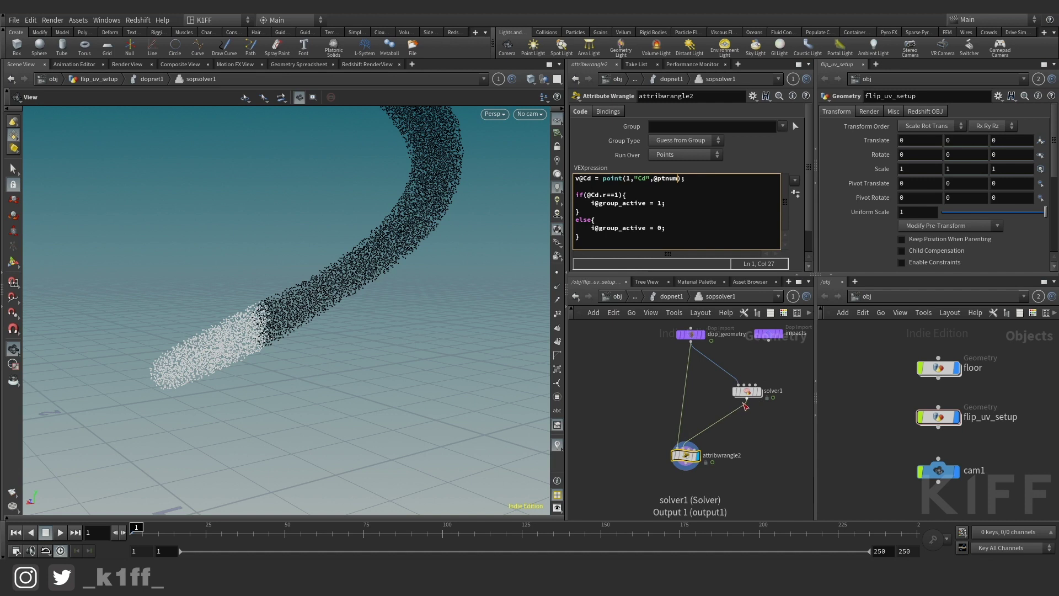
left_click_drag(677, 178, 654, 181)
key("Down")
key("Down")
key("Down")
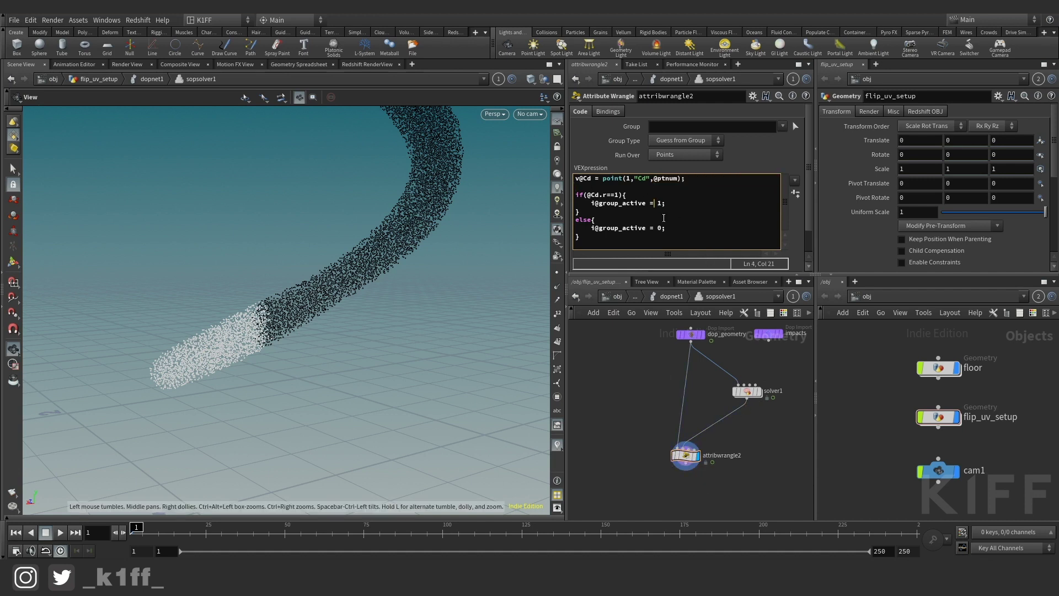
left_click_drag(586, 195, 620, 189)
left_click(618, 204)
Step: Go back to dopnet1 and show the parameters of popforce1 to review its group and force
left_click(673, 297)
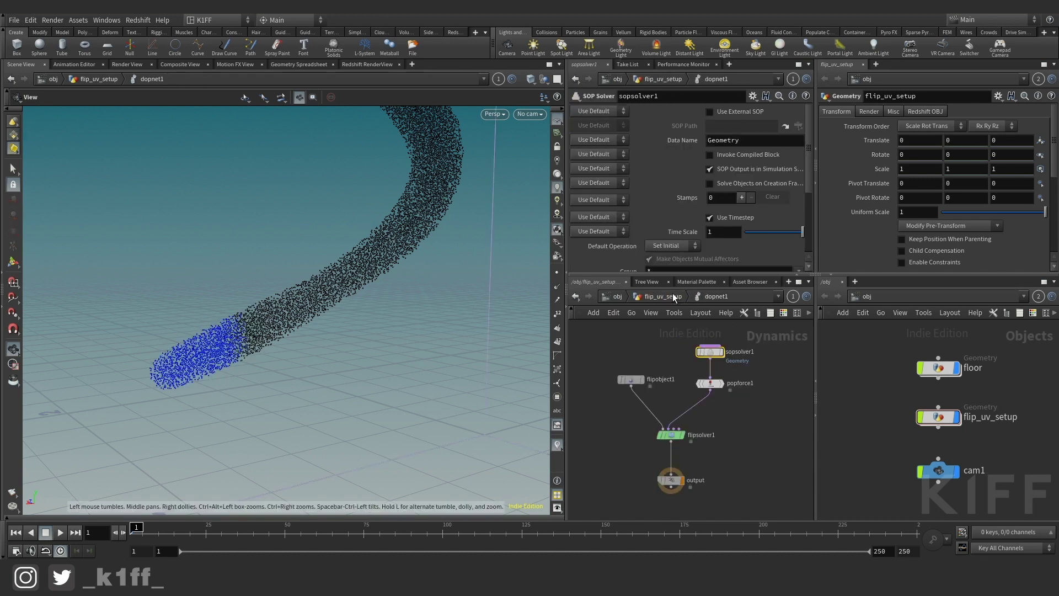
left_click_drag(698, 384, 698, 385)
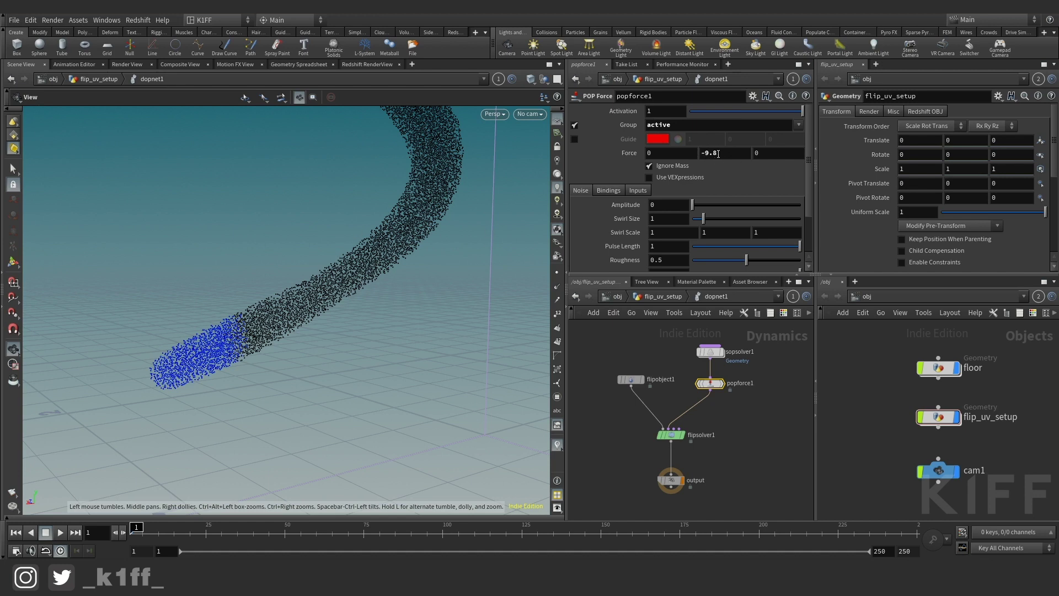
middle_click_drag(750, 470, 750, 468)
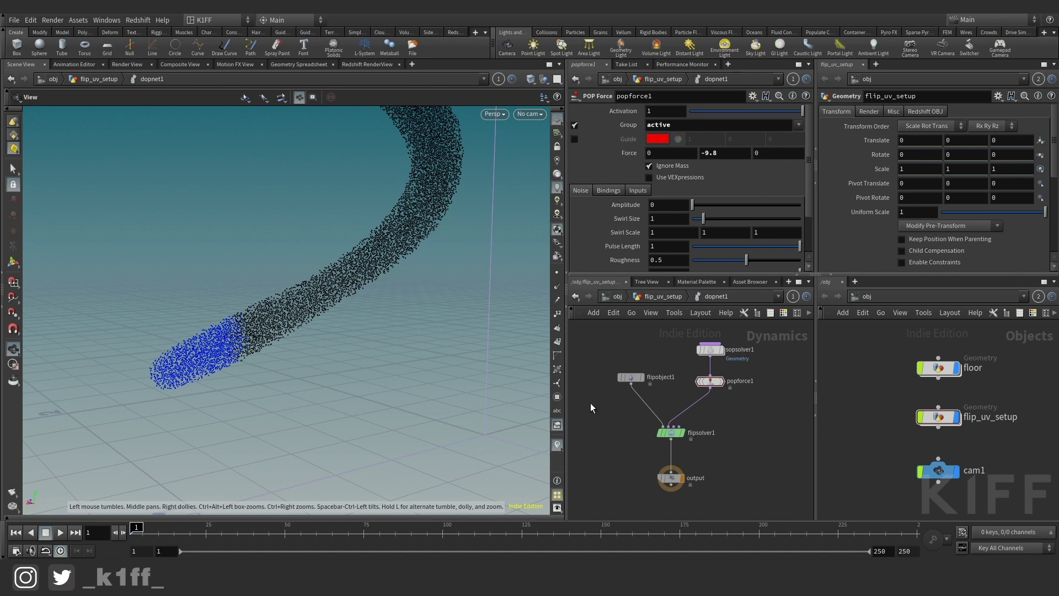
Step: Show the physical properties of flipobject1 to review its density and viscosity
left_click(630, 377)
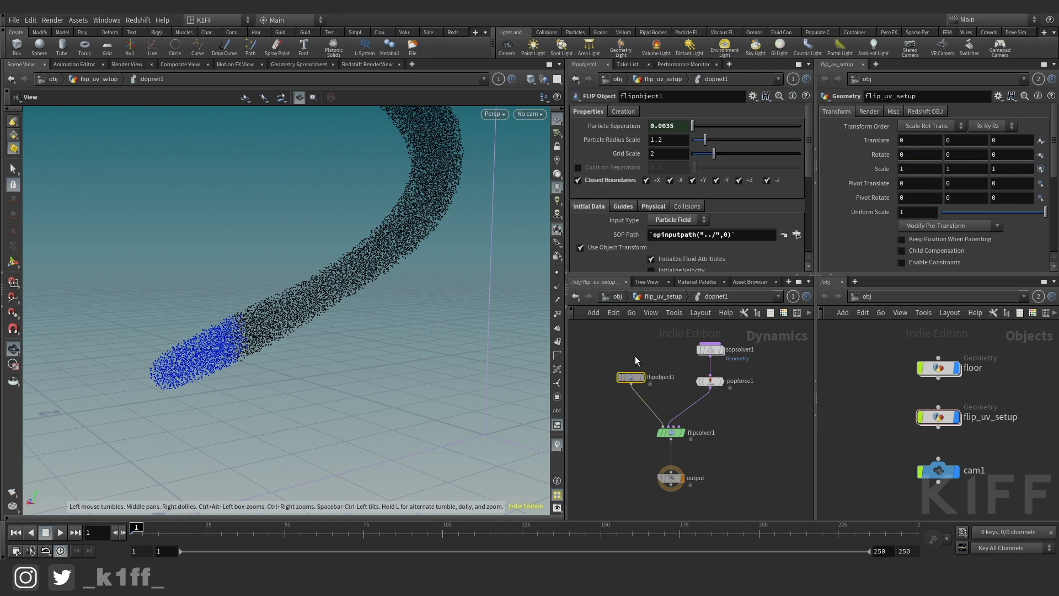
left_click(654, 207)
scroll(631, 242, "down", 3)
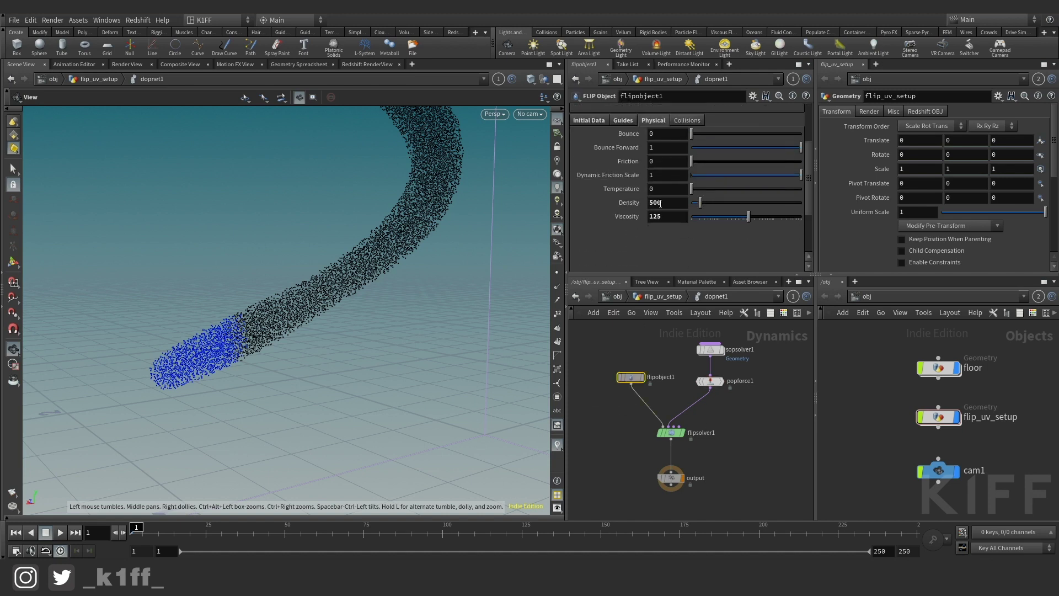
scroll(651, 213, "up", 1)
Step: Return to the flip_uv_setup network, display dopio1 and play the FLIP simulation in the viewport
left_click(663, 296)
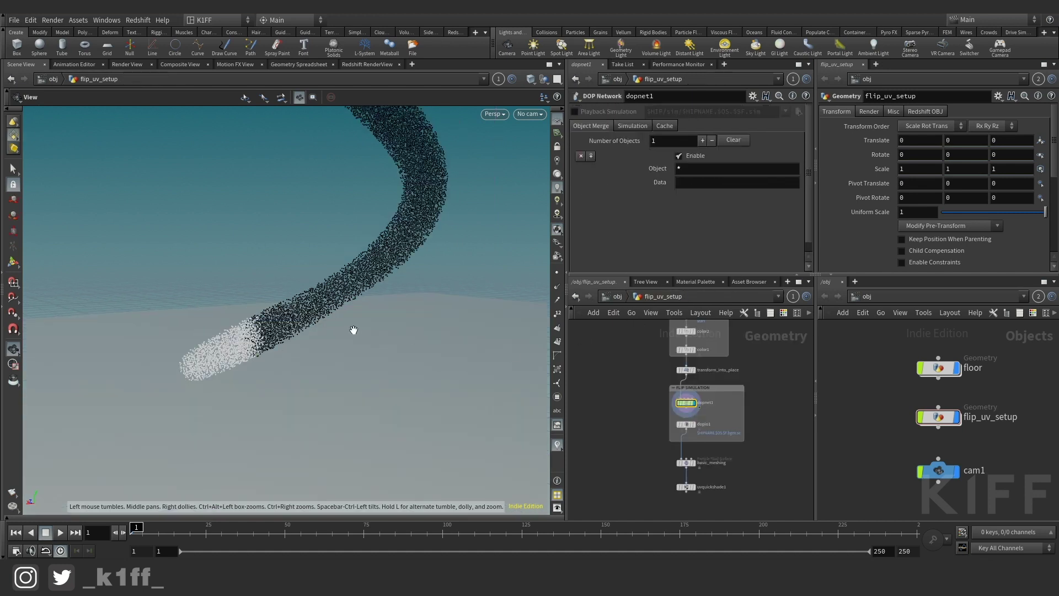
mouse_move(365, 343)
left_mouse_down()
mouse_move(338, 314)
mouse_move(481, 361)
mouse_move(314, 311)
mouse_move(321, 306)
left_mouse_up()
left_click(684, 423)
key("Up")
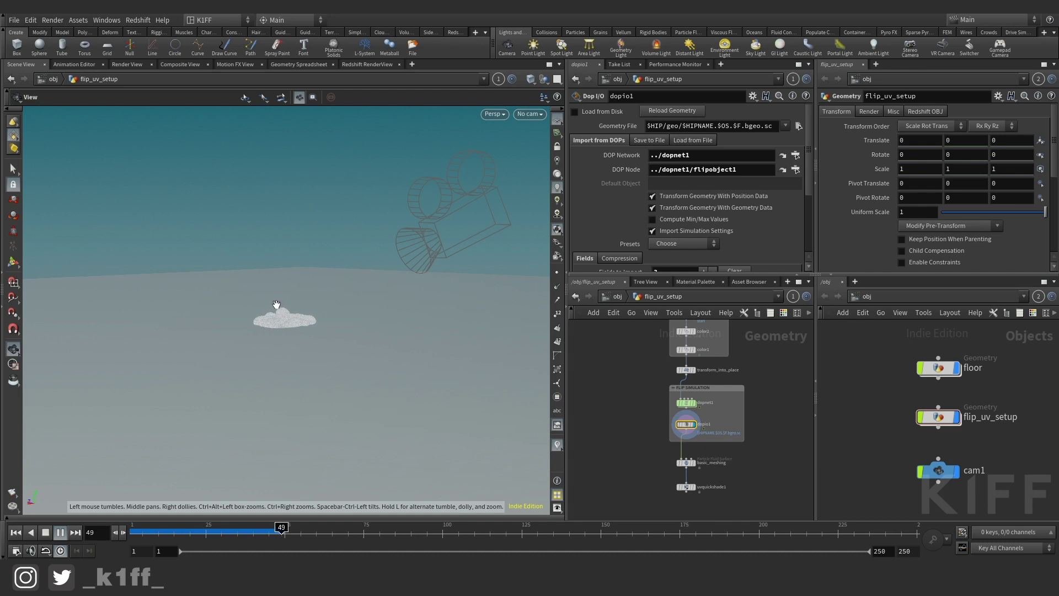
Step: Look through cam1 in the viewport and stop the playback
left_click(530, 114)
left_click(533, 165)
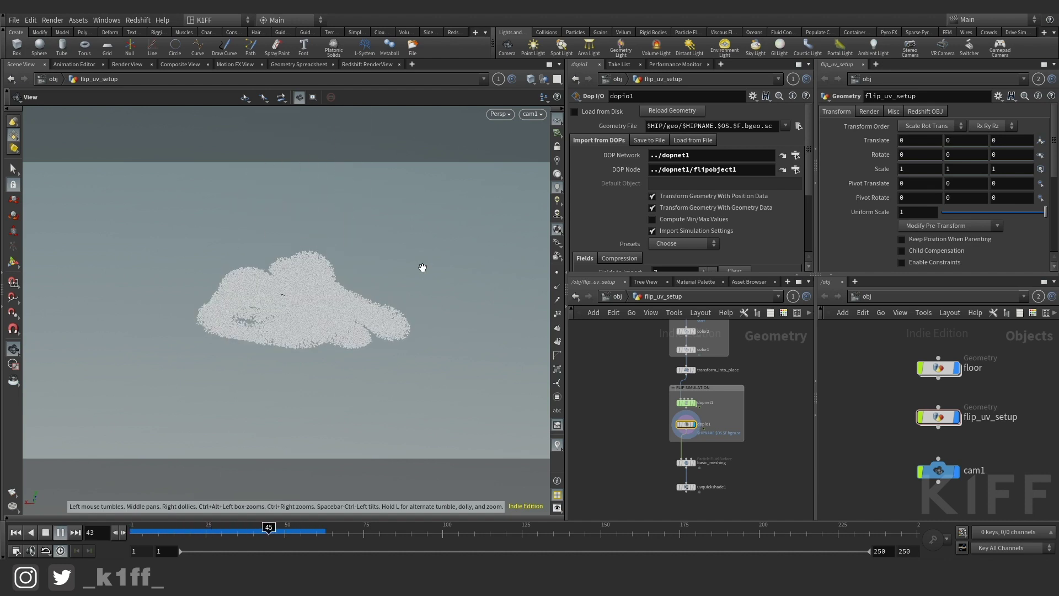
key("Up")
Step: Replay the simulated points from the first frame twice through the camera, stopping each run once the fluid has piled up
middle_click_drag(740, 464, 733, 440)
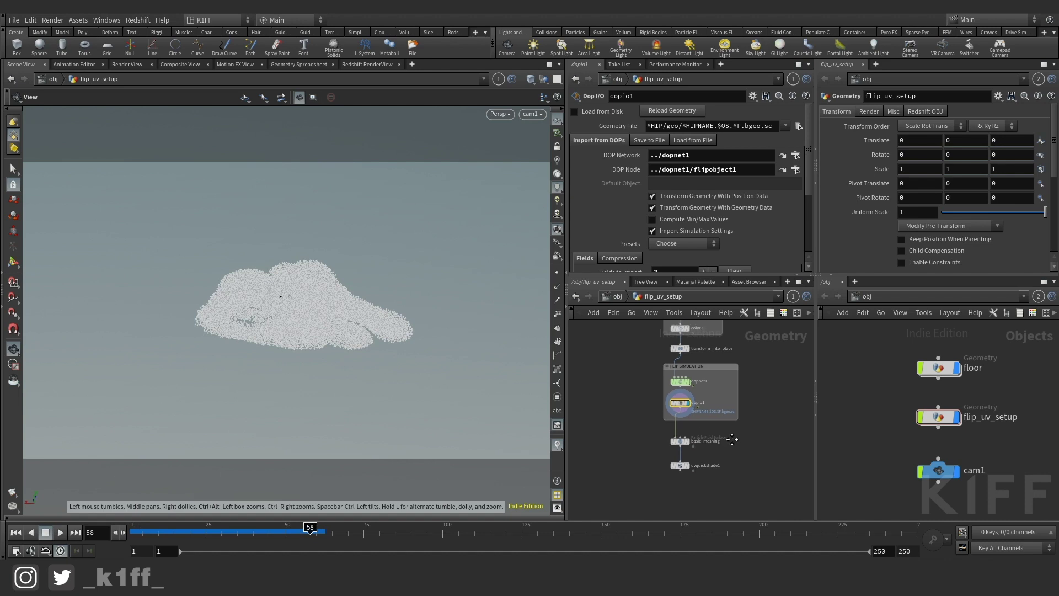
scroll(640, 408, "up", 1)
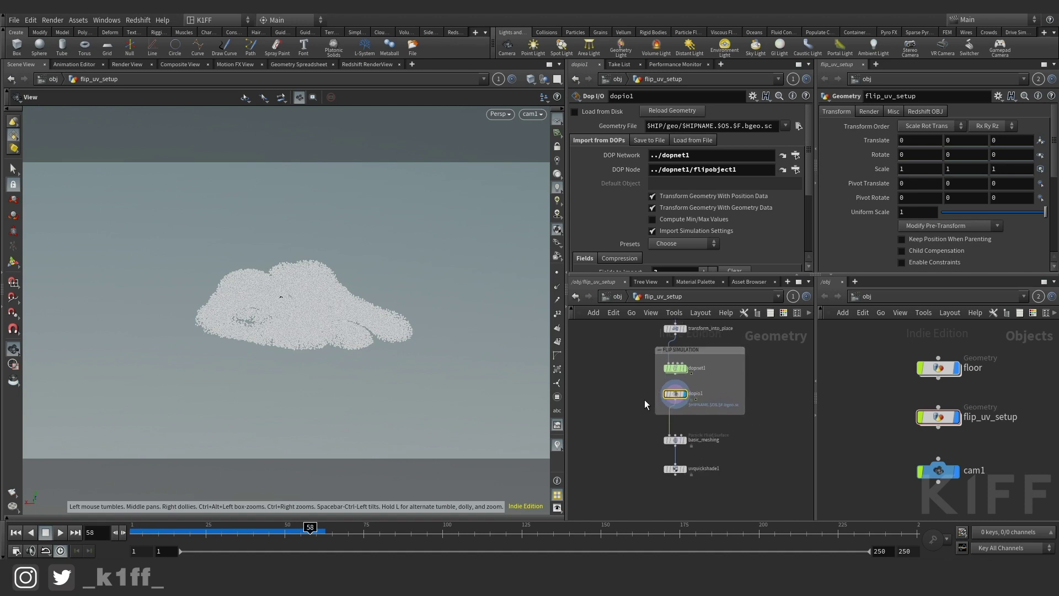
key("ctrl+Up")
key("Up")
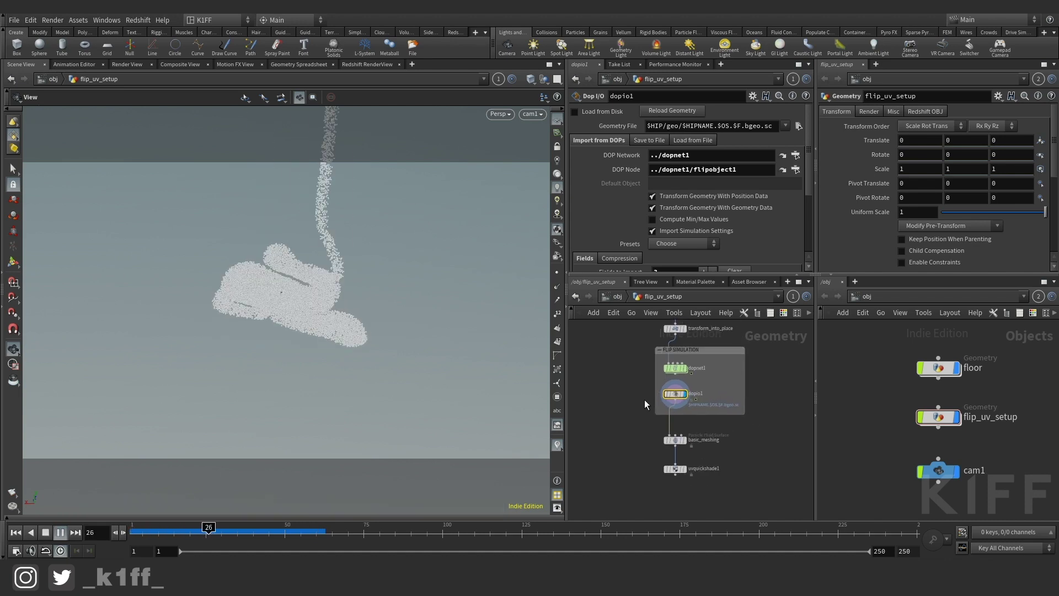
key("Up")
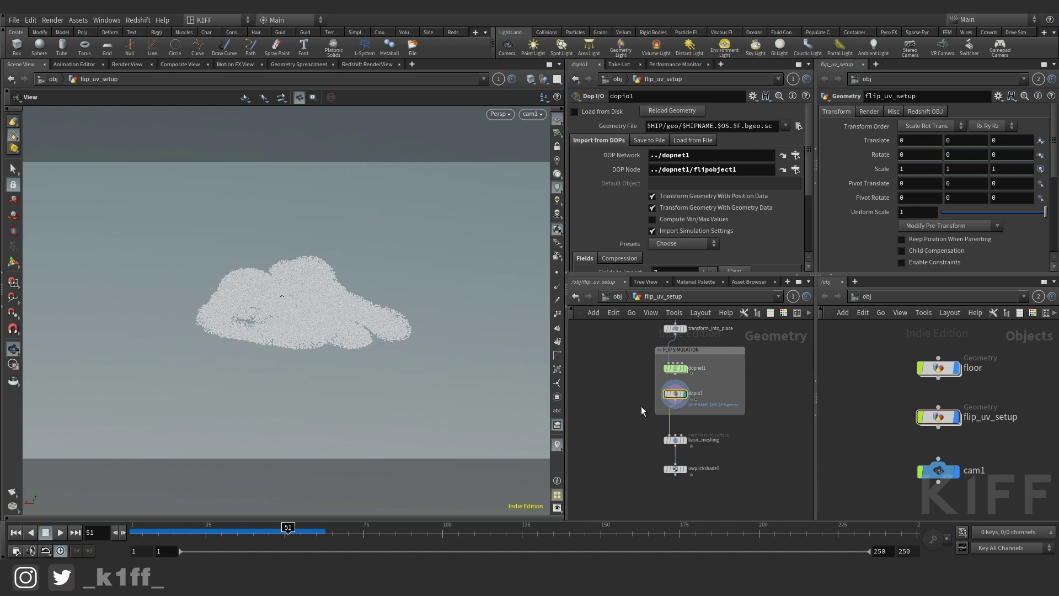
key("ctrl+Left")
key("Up")
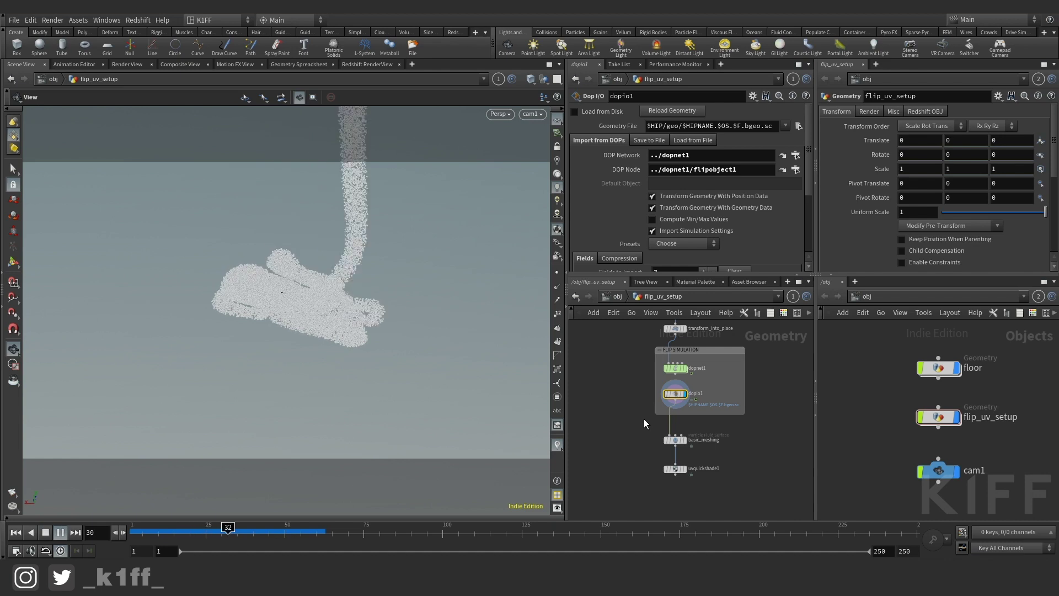
key("Up")
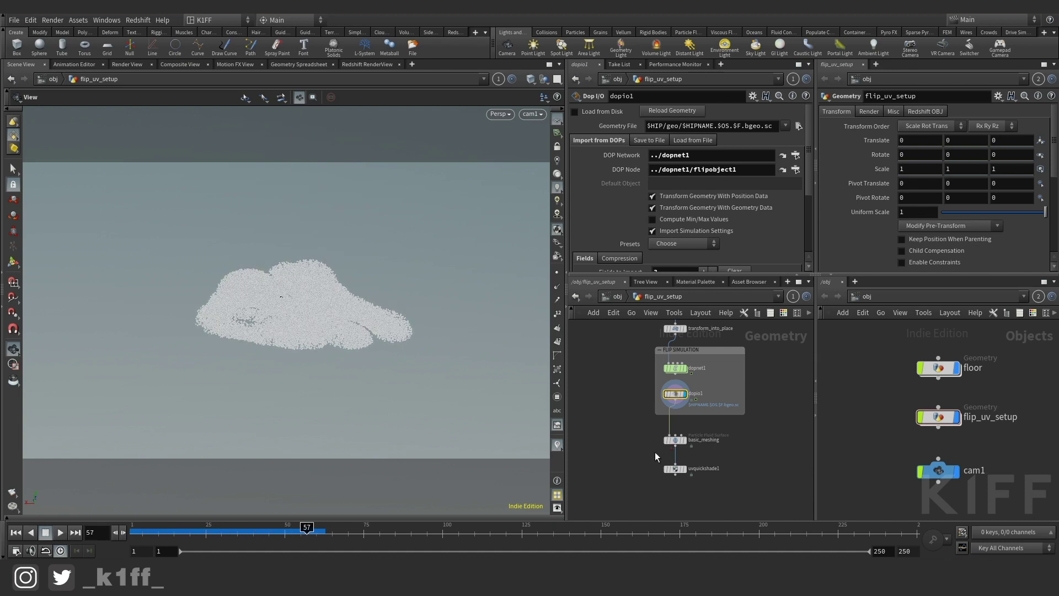
Step: Show the basic_meshing node's parameters and check the expression driving its particle separation
scroll(664, 455, "up", 2)
left_click(669, 439)
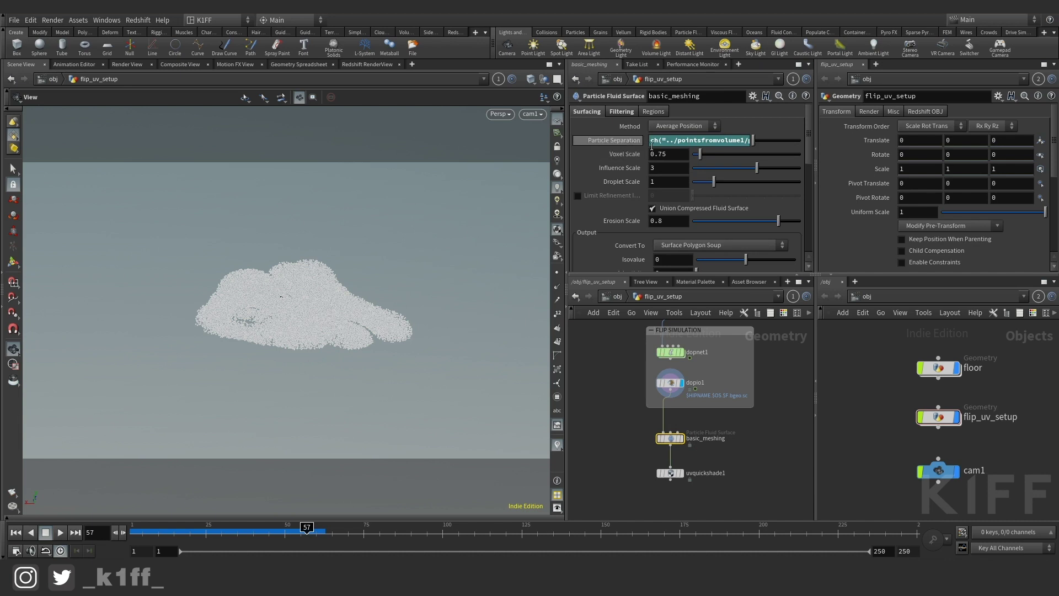
left_click(621, 142)
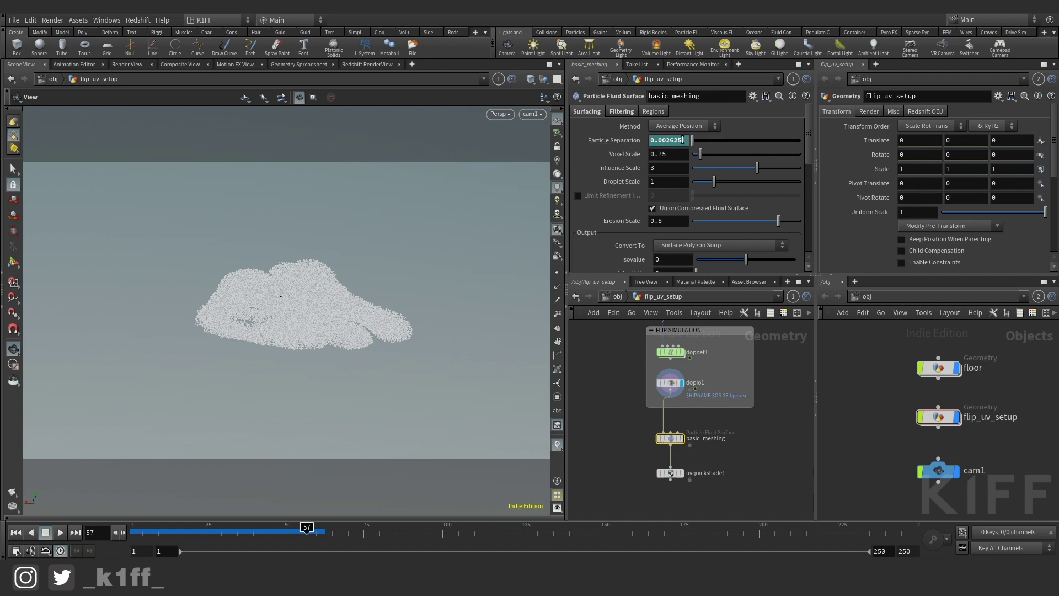
scroll(617, 164, "down", 5)
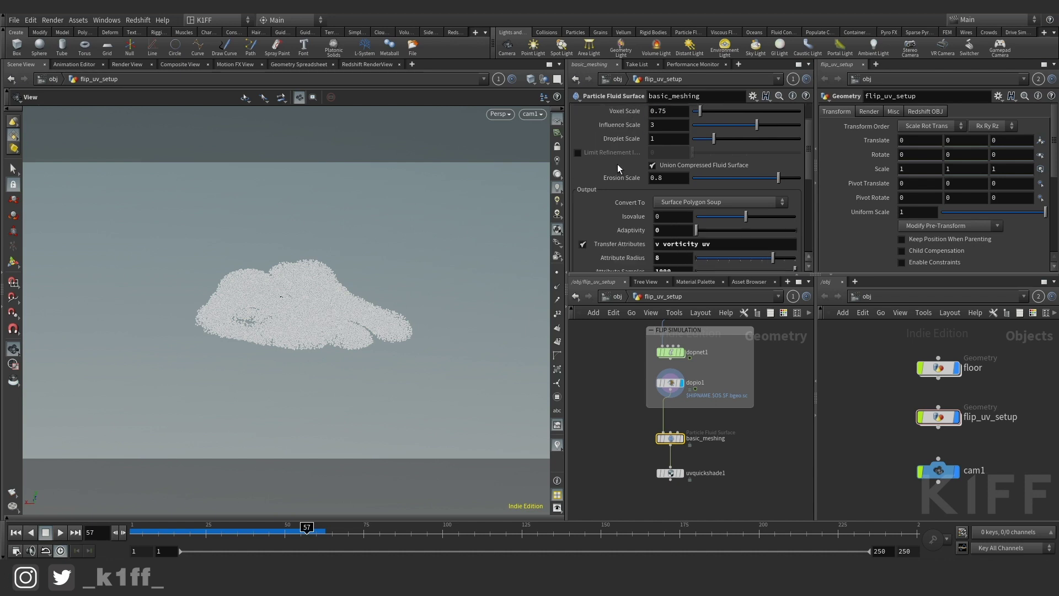
Step: Revert basic_meshing's transfer attributes to their defaults, then set them to "v uv"
left_click_drag(708, 219, 698, 222)
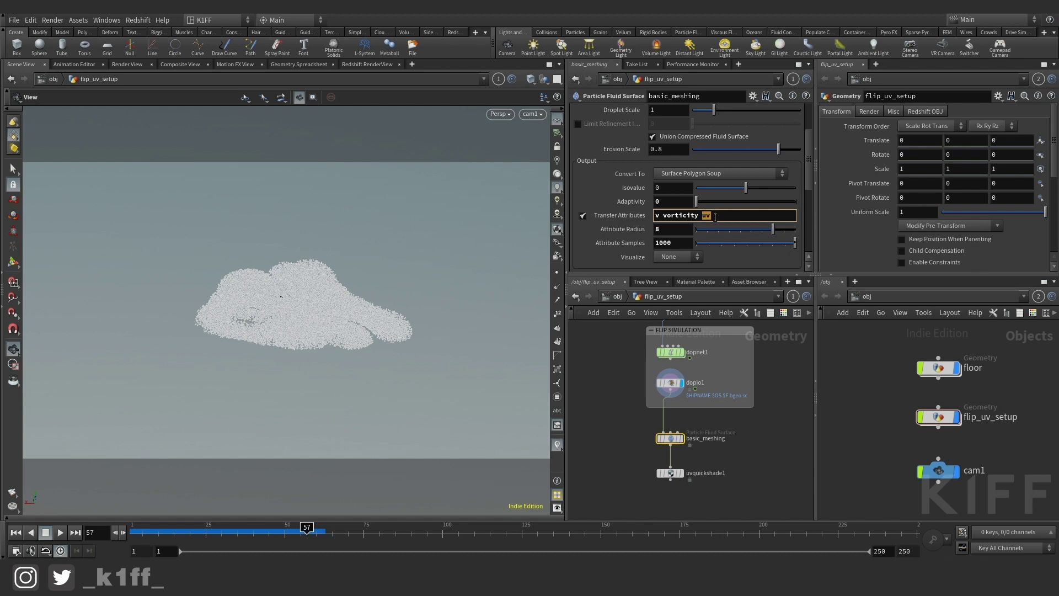
left_click(716, 216)
right_click(628, 217)
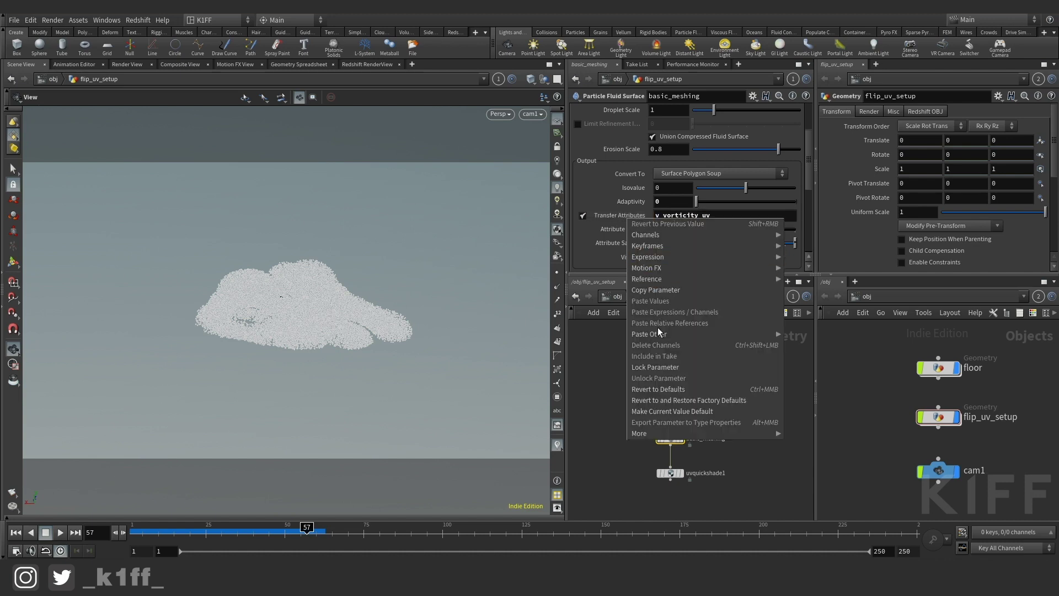
left_click(659, 389)
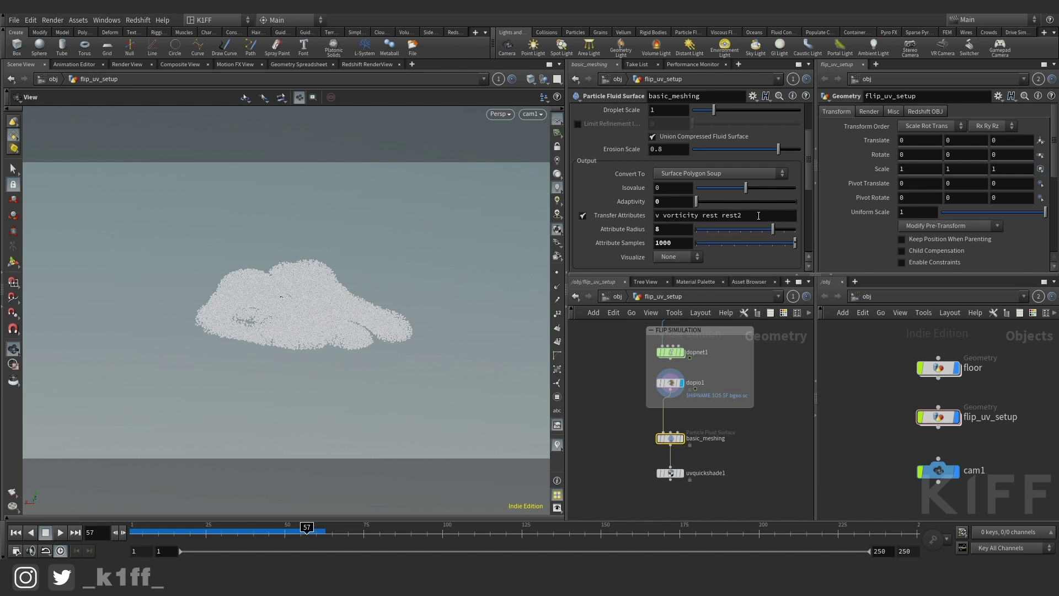
left_click_drag(759, 216, 665, 227)
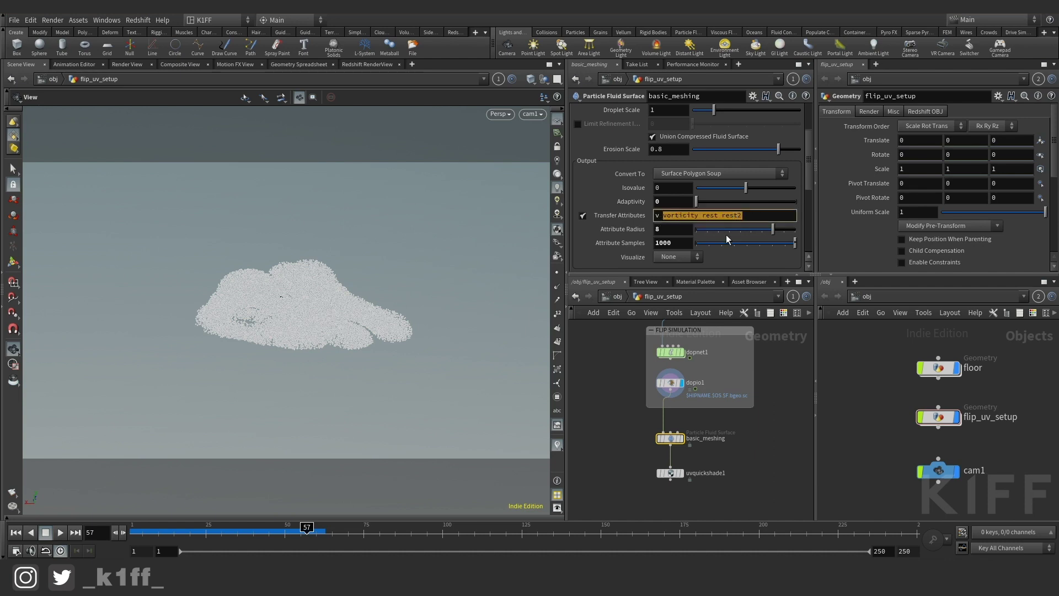
type("uv")
key("Return")
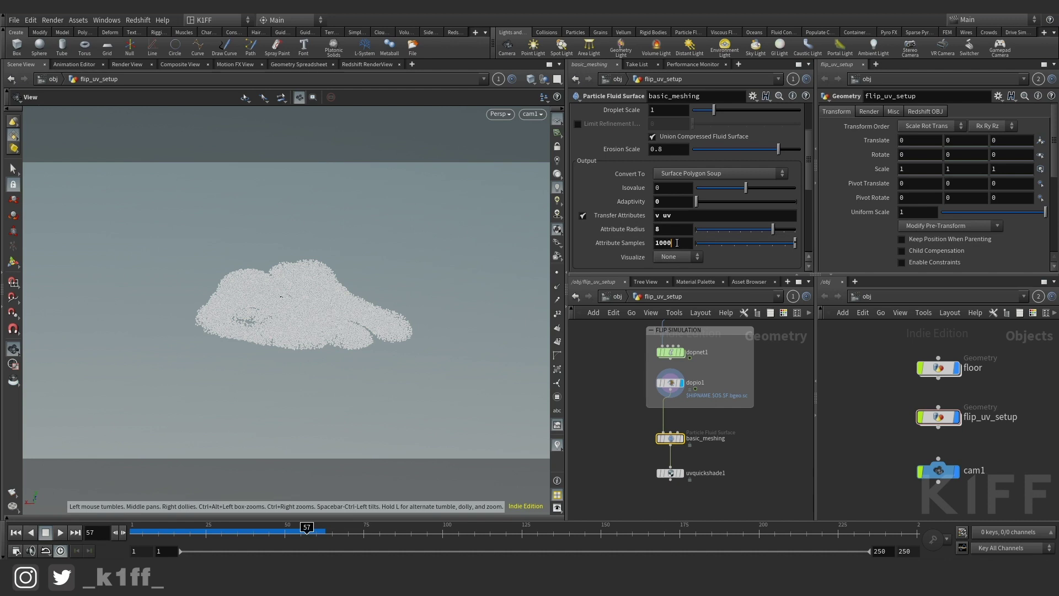
Step: Set basic_meshing's attribute samples to 1000 and display the uvquickshade1 node
key("Return")
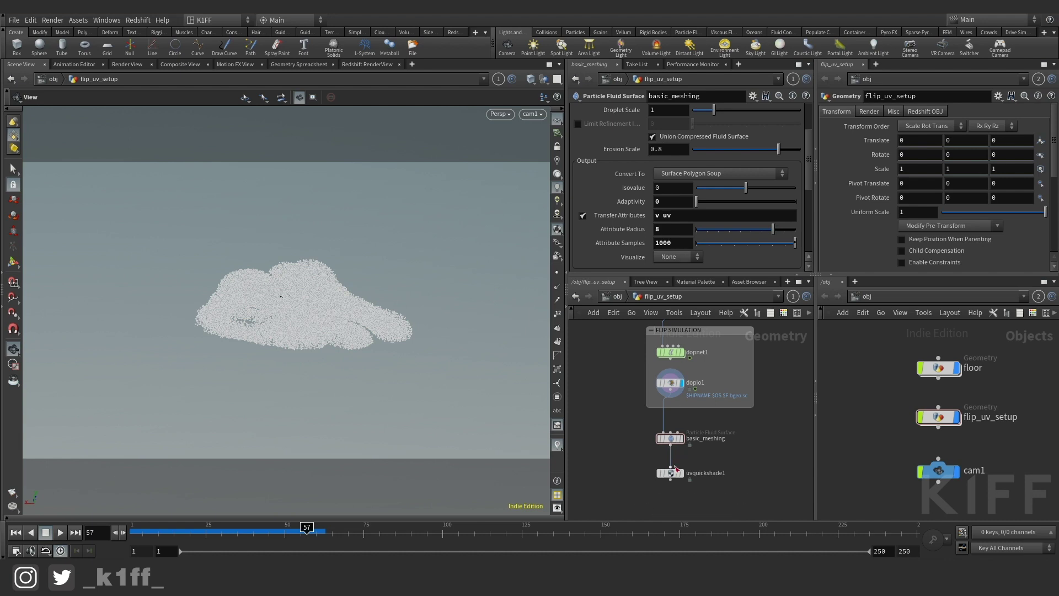
left_click(681, 472)
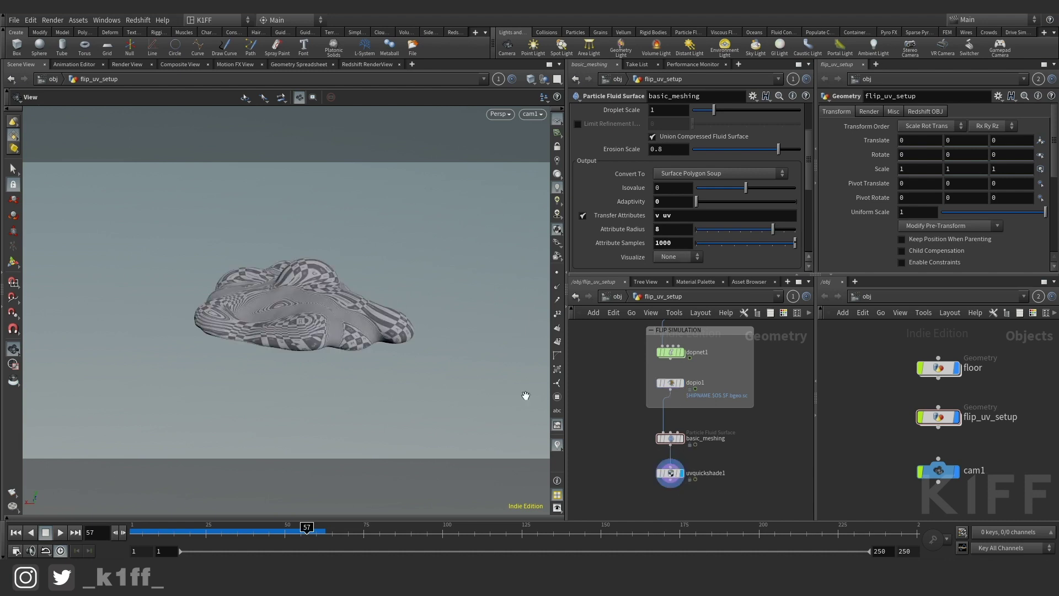
Step: Set basic_meshing's attribute samples to 10 and examine the UV pattern on the mesh up close
left_click_drag(673, 243, 600, 250)
type("10")
key("Return")
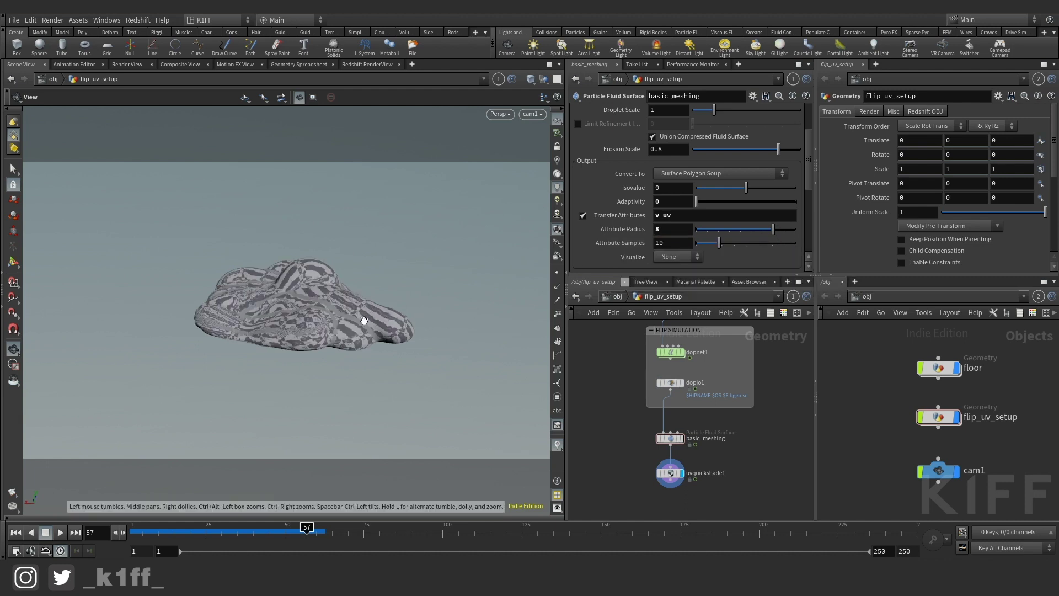
scroll(364, 320, "up", 5)
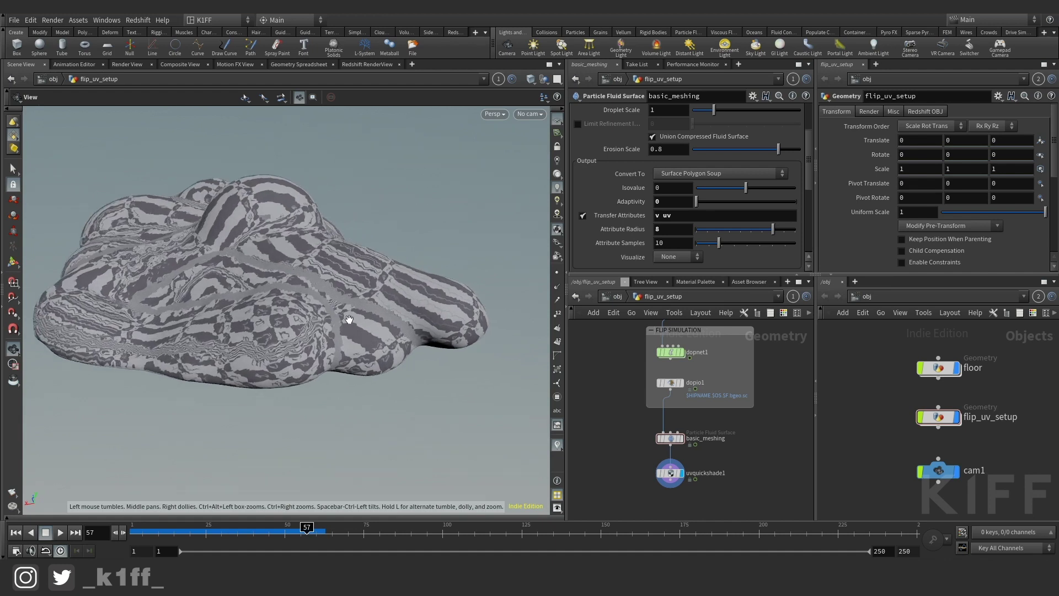
left_click_drag(350, 320, 358, 325)
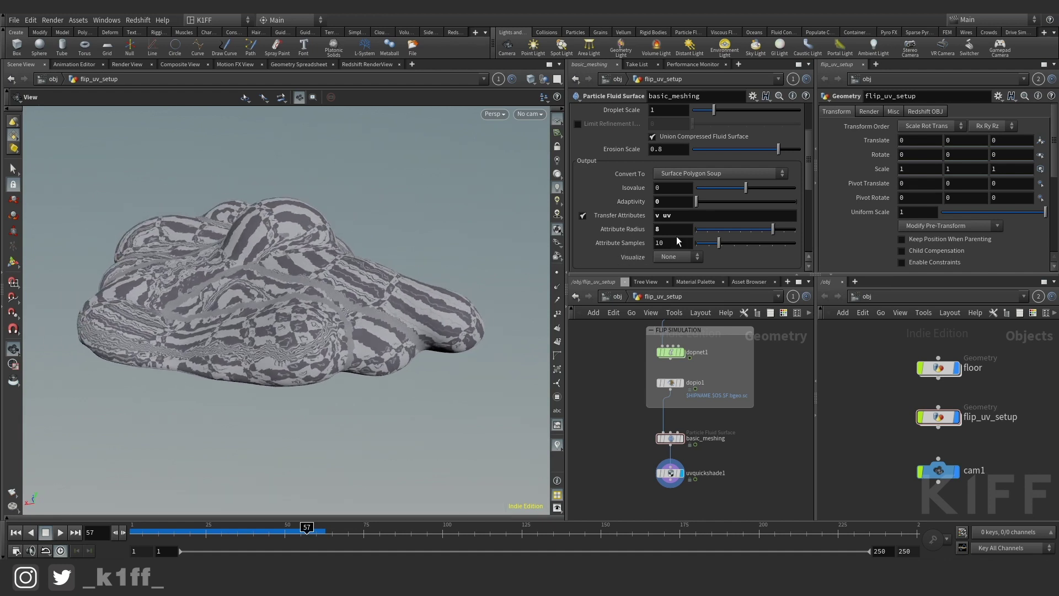
Step: Set basic_meshing's attribute samples back to 1000 and examine the smoothed UV pattern from several angles
double_click(660, 244)
type("1000")
key("Return")
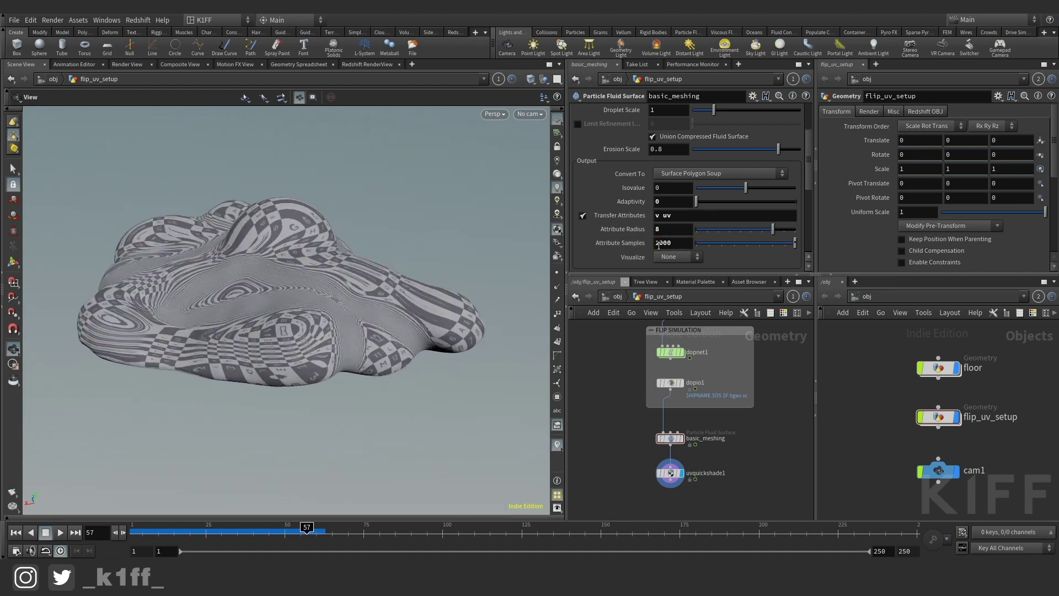
left_click_drag(408, 358, 386, 351)
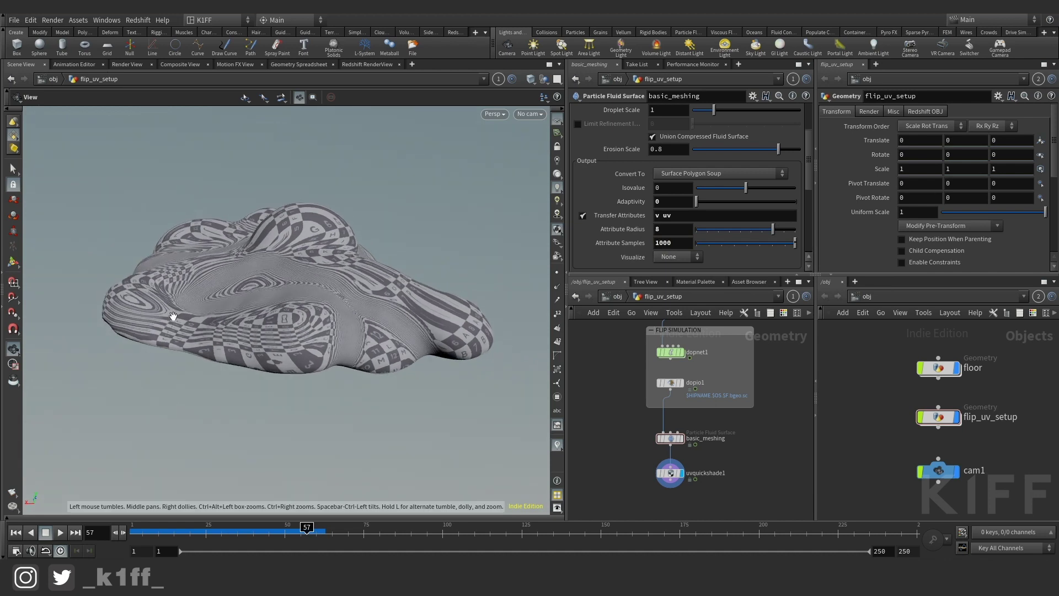
left_click_drag(354, 310, 384, 325)
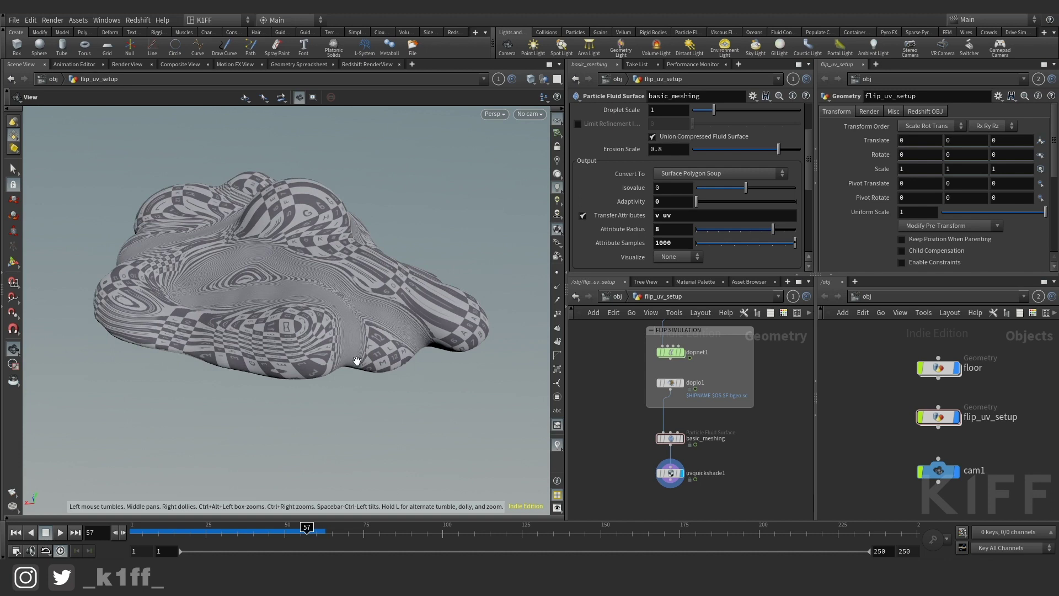
Step: Display the dopio1 points and review the filtering and surfacing settings of basic_meshing
left_click(682, 382)
left_click_drag(319, 331, 379, 342)
left_click_drag(627, 405, 680, 446)
scroll(630, 209, "up", 3)
left_click(622, 112)
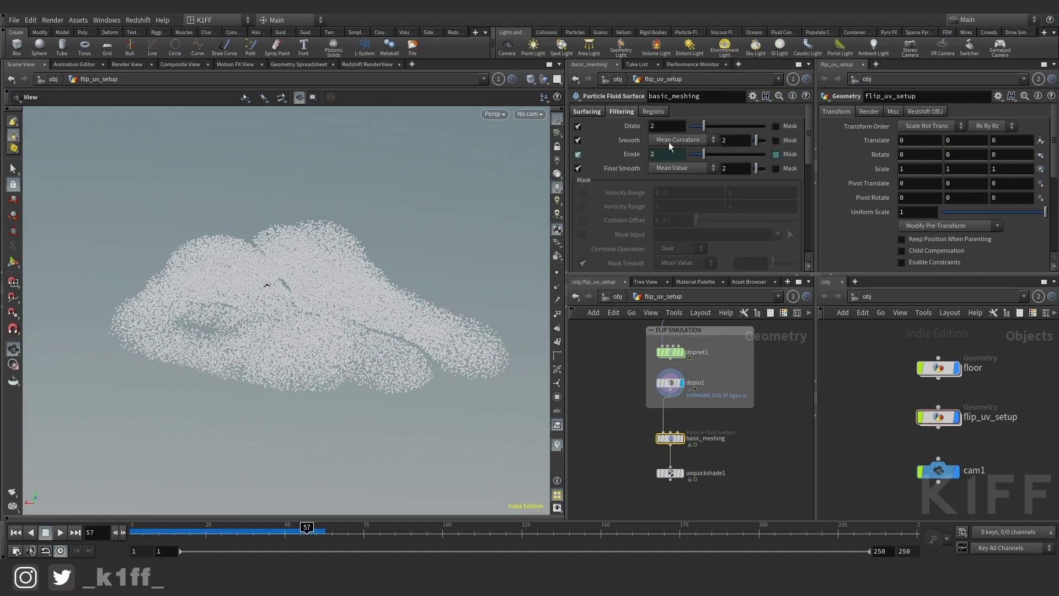
left_click(591, 111)
Step: Display uvquickshade1 again and inspect the UV stretching on the fluid mesh from above and up close
left_click_drag(366, 310, 286, 329)
left_click(681, 472)
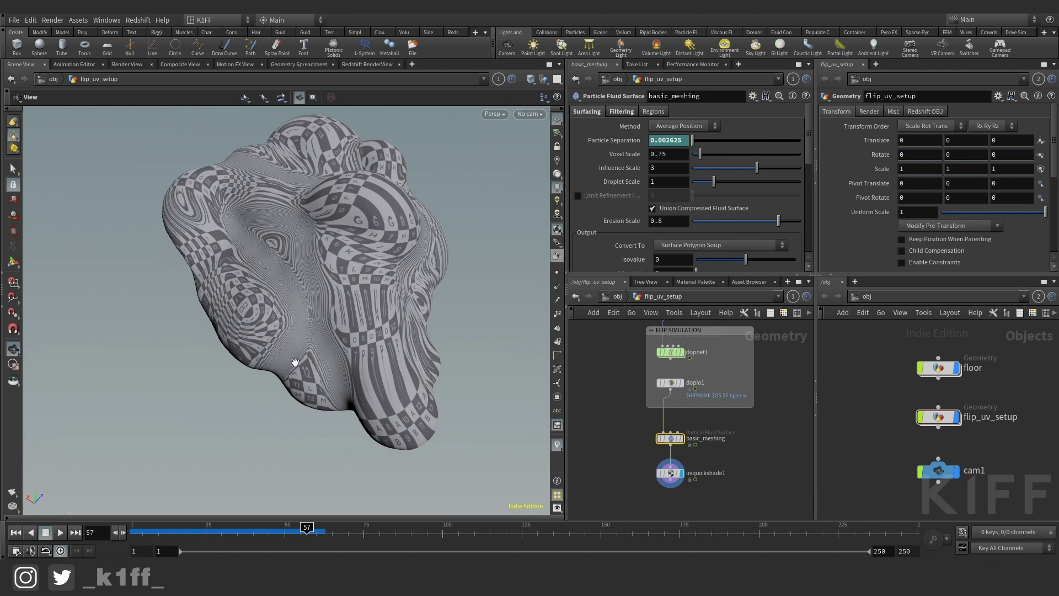
scroll(301, 352, "up", 5)
left_click_drag(281, 328, 247, 284)
scroll(301, 312, "down", 10)
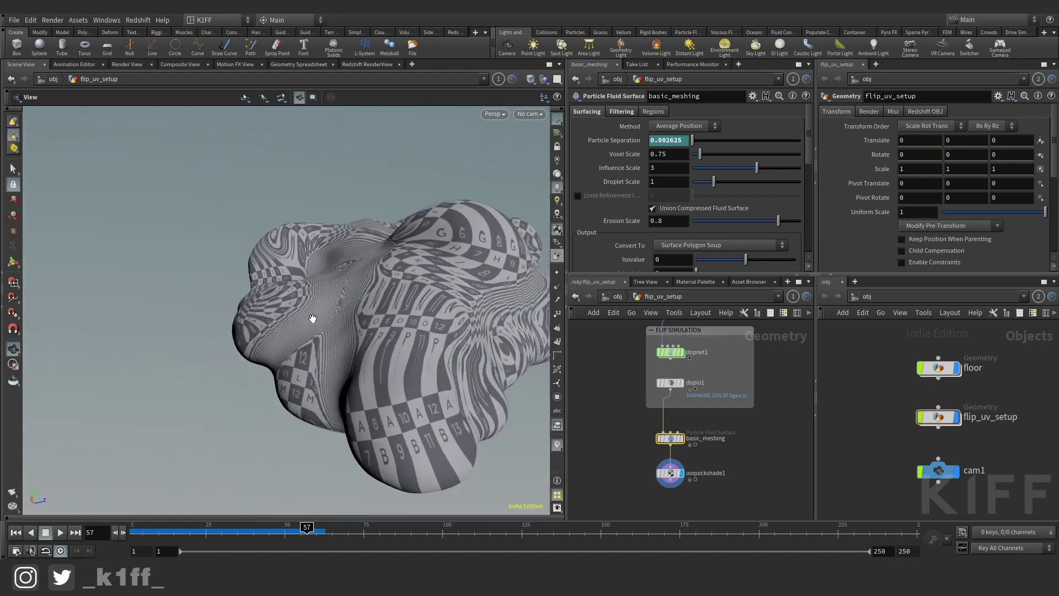
Step: Scrub through earlier frames of the UV-shaded mesh, stop on frame 42 and look through cam1
left_click(288, 533)
left_click_drag(231, 534, 258, 539)
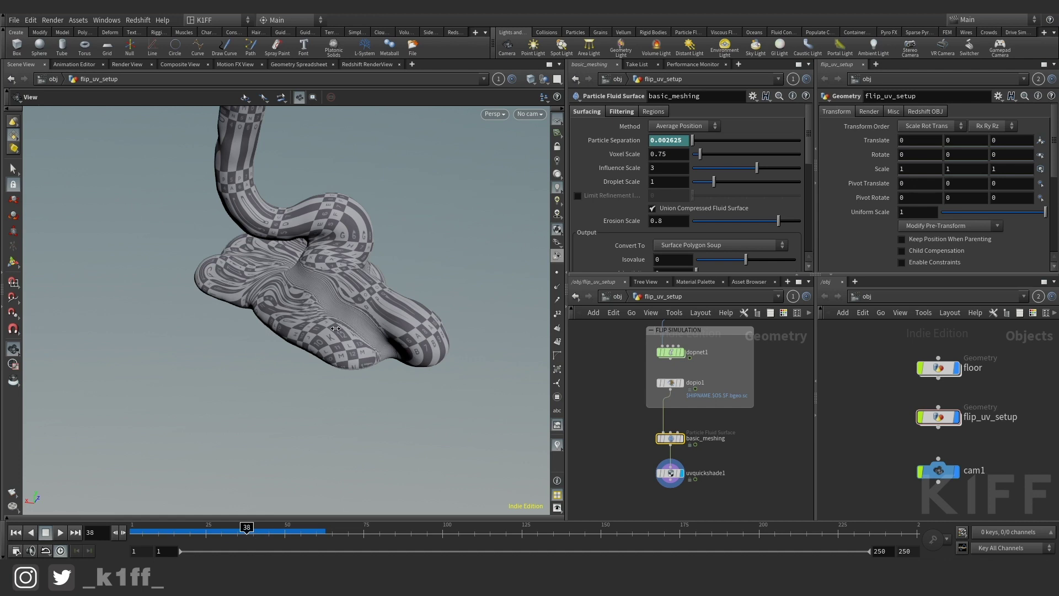
left_click_drag(341, 319, 333, 315)
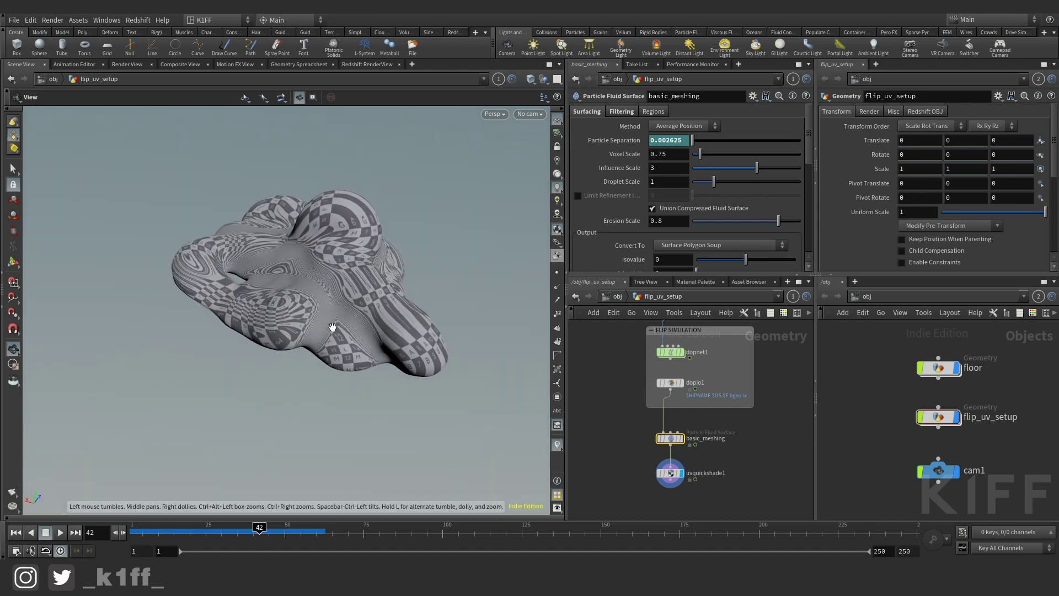
left_click(530, 114)
left_click(535, 165)
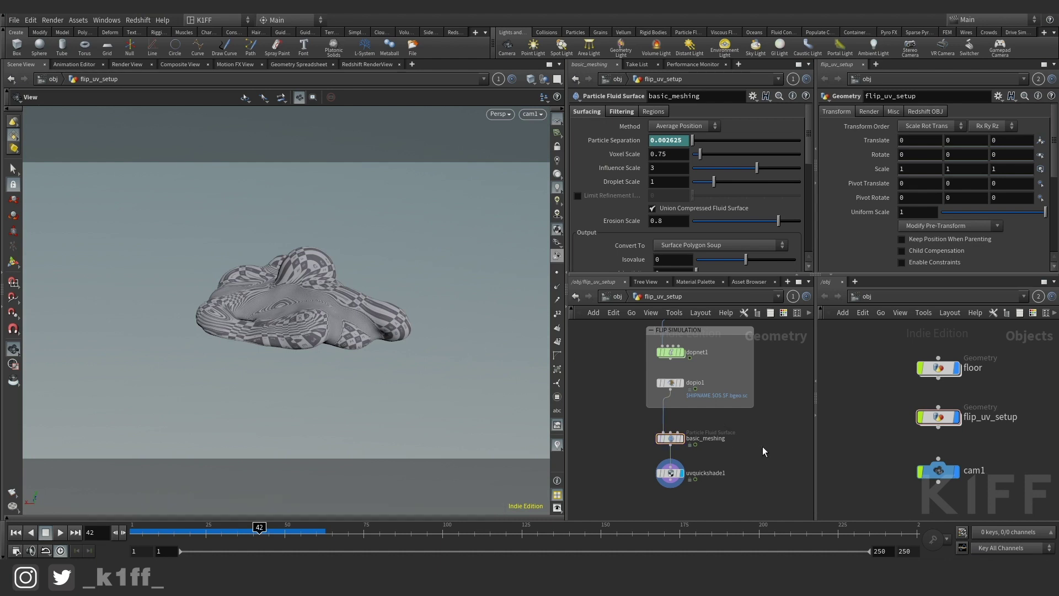
middle_click_drag(628, 416, 624, 435)
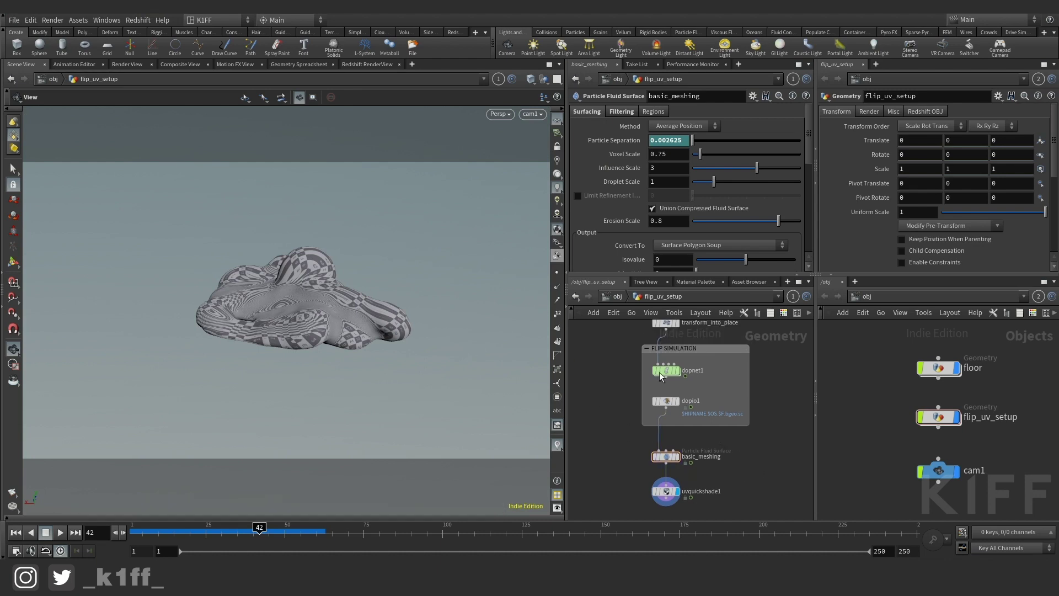